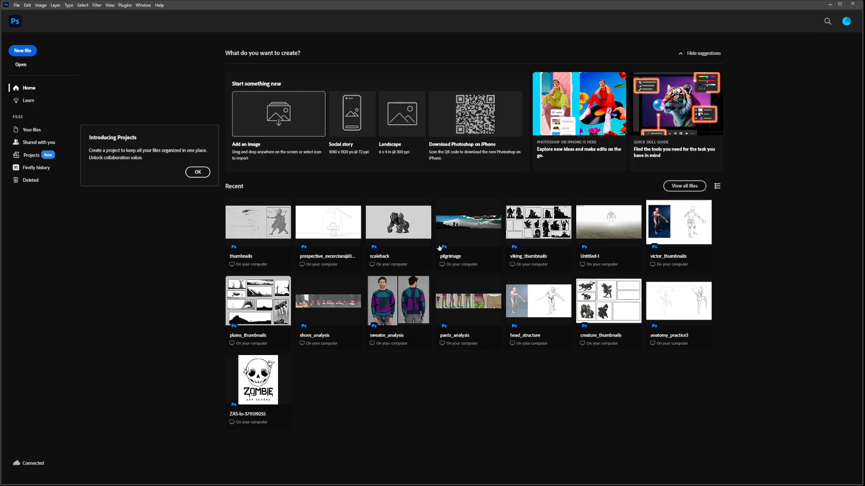
Create a 3500 x 2000 px document at 72 ppi with a white background and add an empty layer above it
left_click(617, 365)
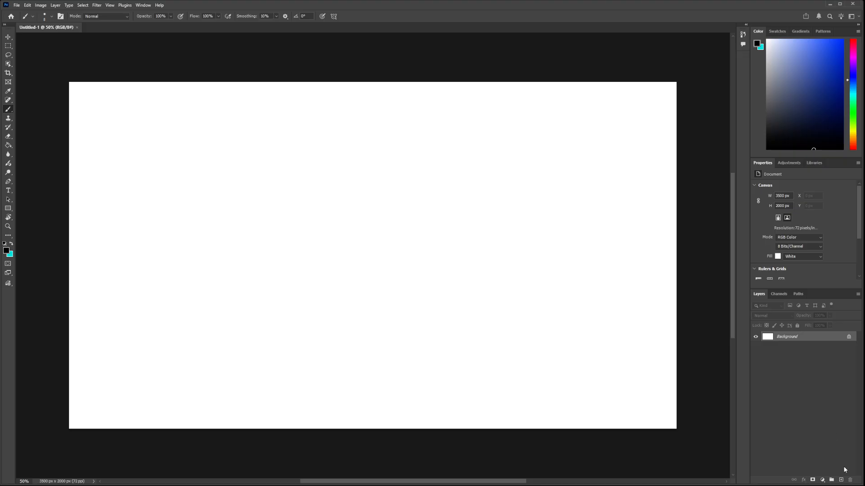
left_click(840, 480)
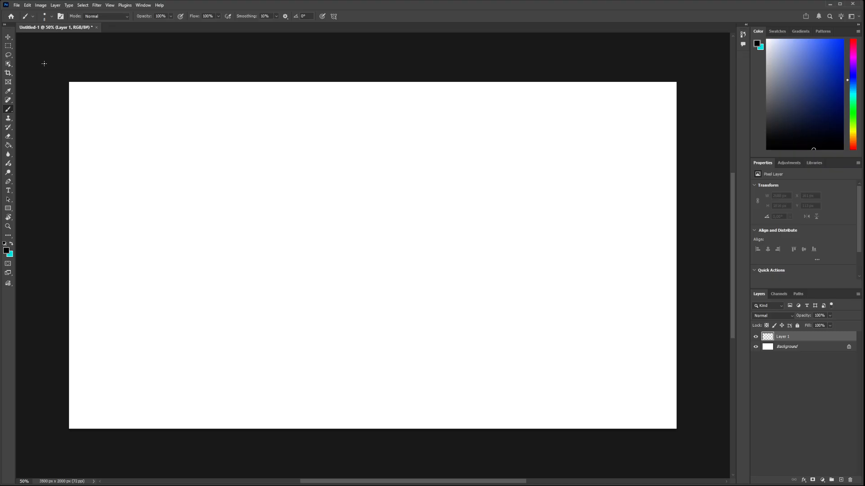
Marquee-select five separate rectangular frames on the empty layer, three stacked in the first column and two in the second
left_click(8, 46)
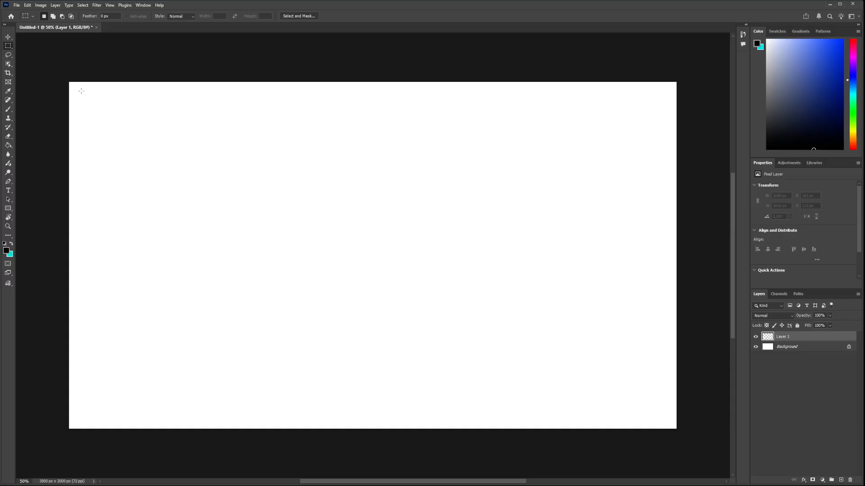
left_click_drag(80, 90, 209, 213)
key("shift")
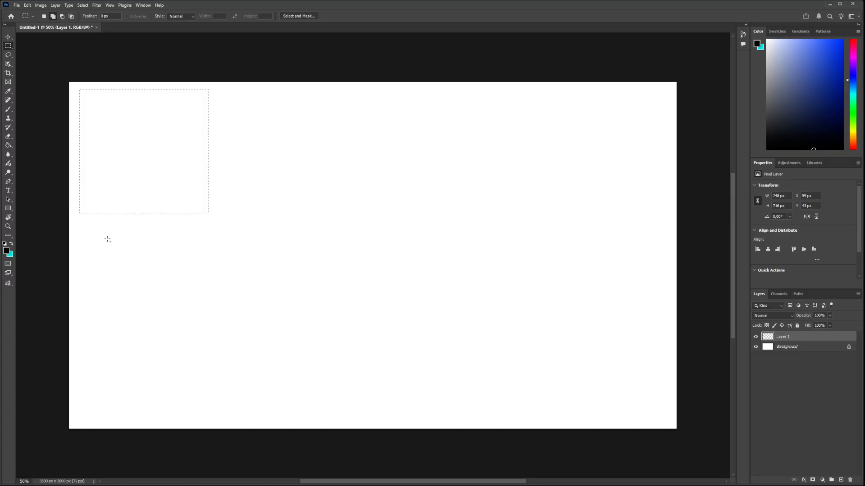
left_click_drag(222, 91, 367, 214)
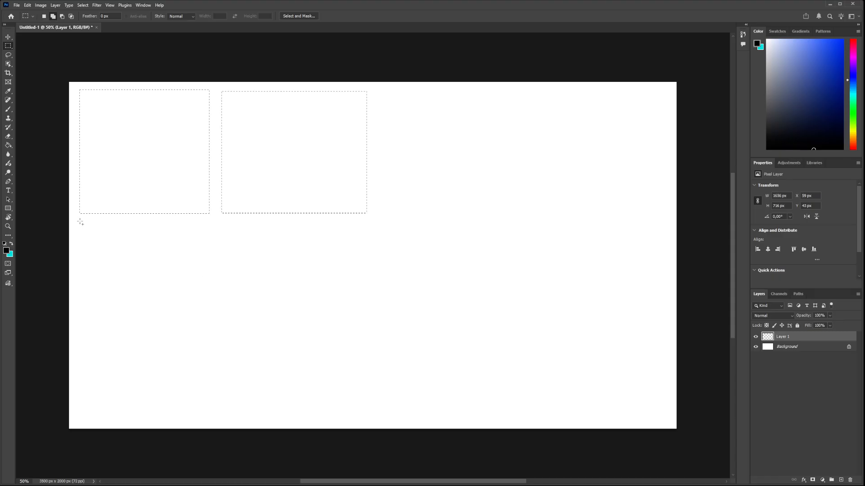
left_click_drag(80, 220, 209, 329)
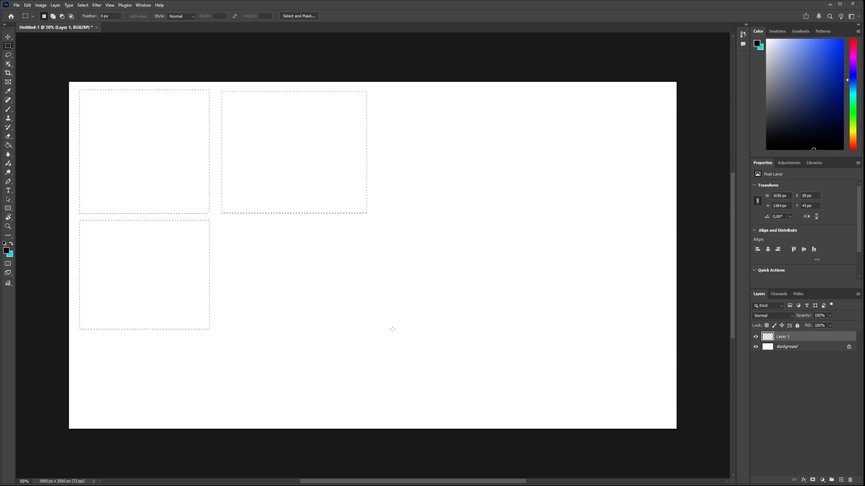
key("shift")
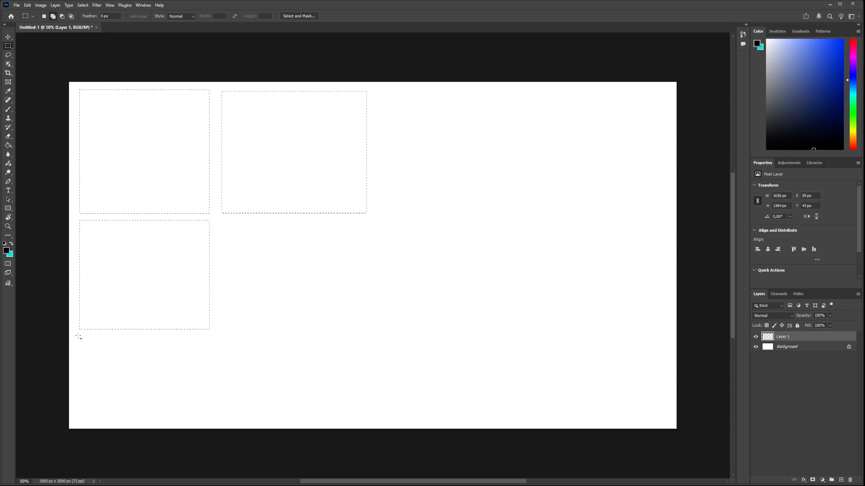
left_click_drag(137, 376, 207, 417)
left_click_drag(226, 222, 361, 416)
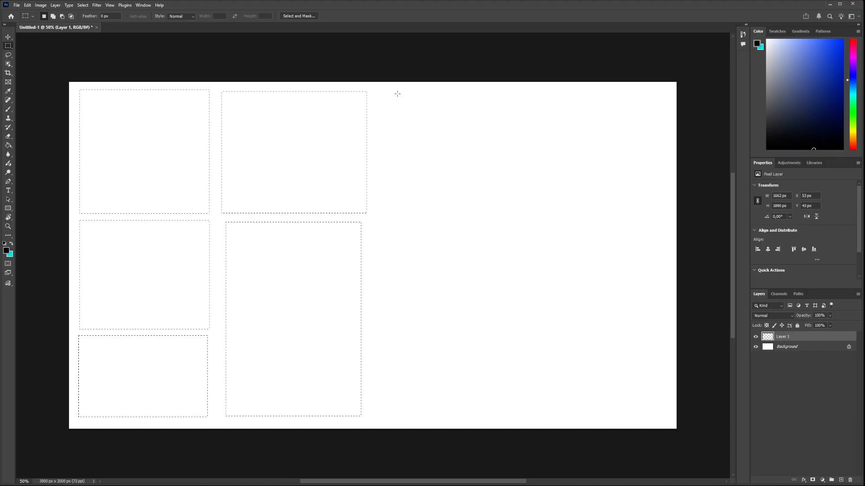
left_click_drag(383, 94, 525, 212)
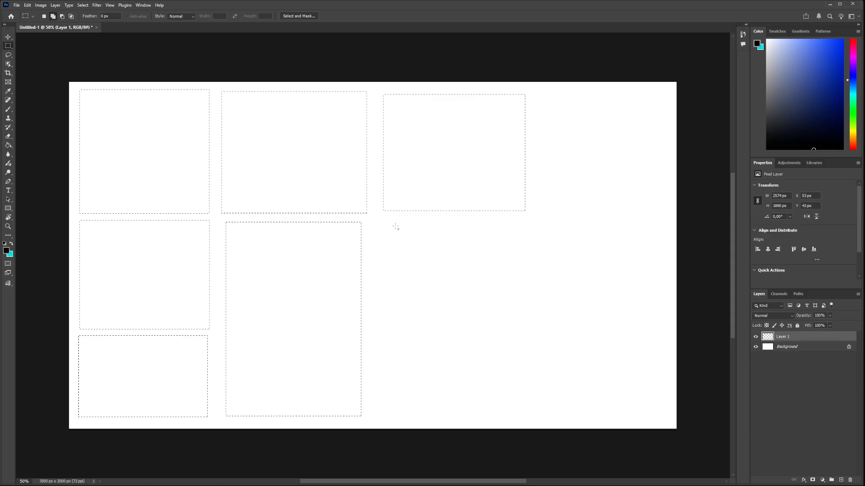
left_click_drag(450, 286, 524, 414)
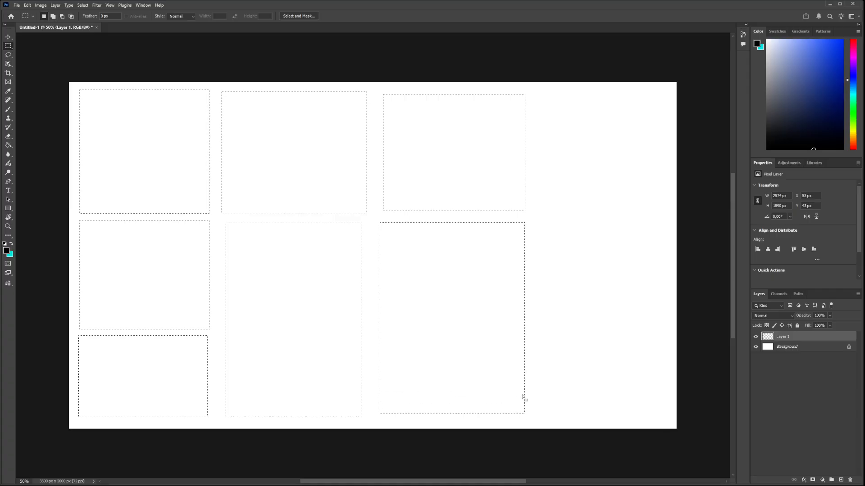
key("z")
key("ctrl+z")
key("ctrl+z")
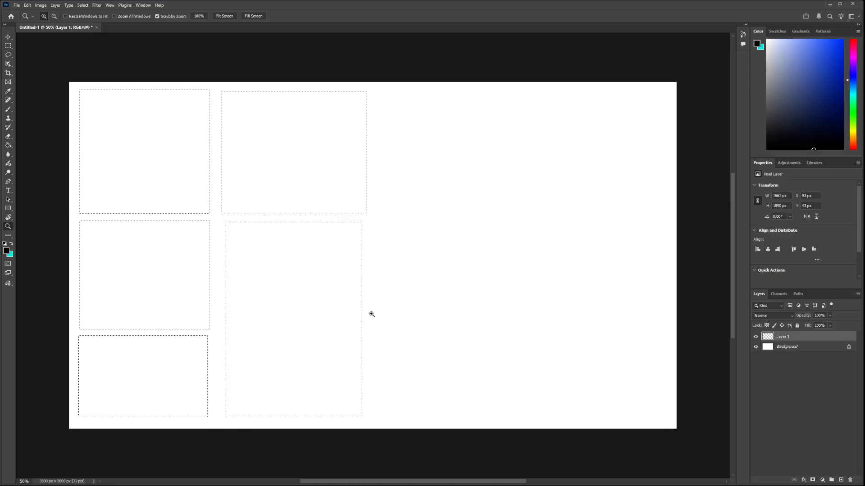
Add a third column of two wide rectangles to the selection, the upper one taller than the lower one
left_click(8, 45)
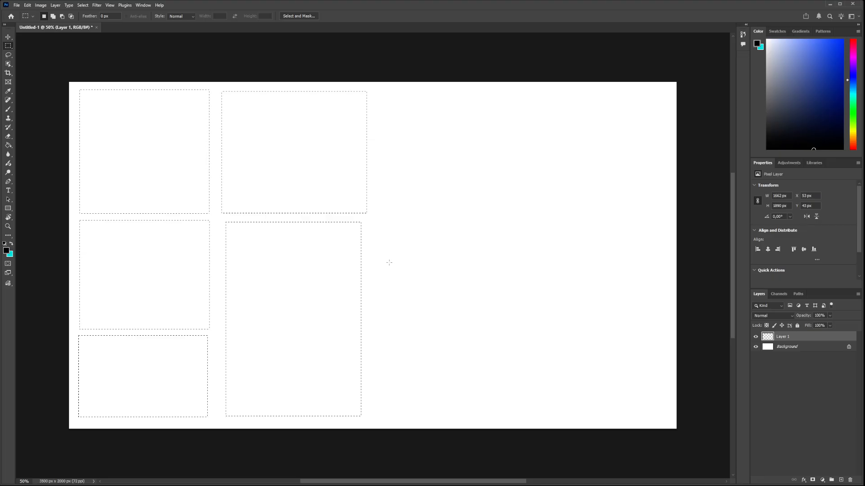
left_click_drag(369, 277, 424, 332)
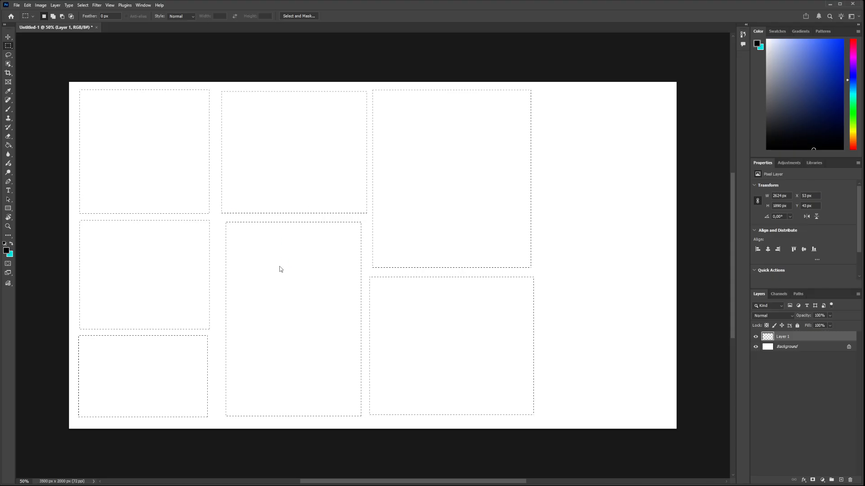
Stroke the selected frames with a thin black outline and turn the selection into a mask on that layer
key("i")
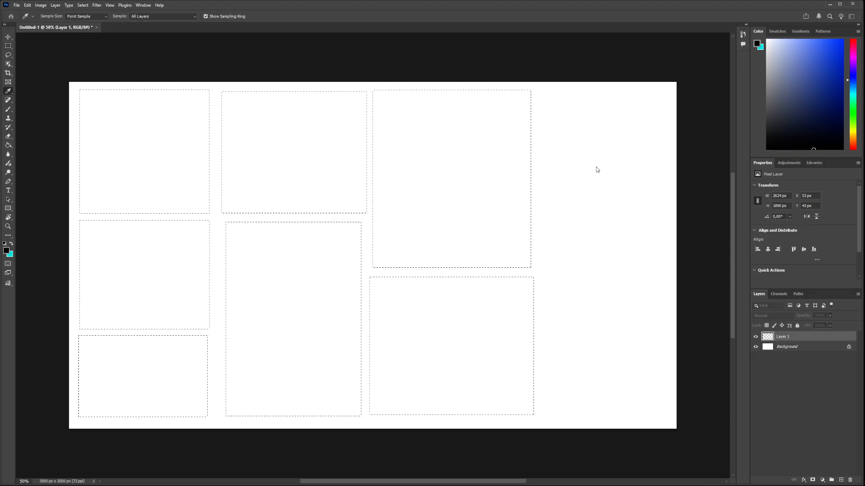
key("m")
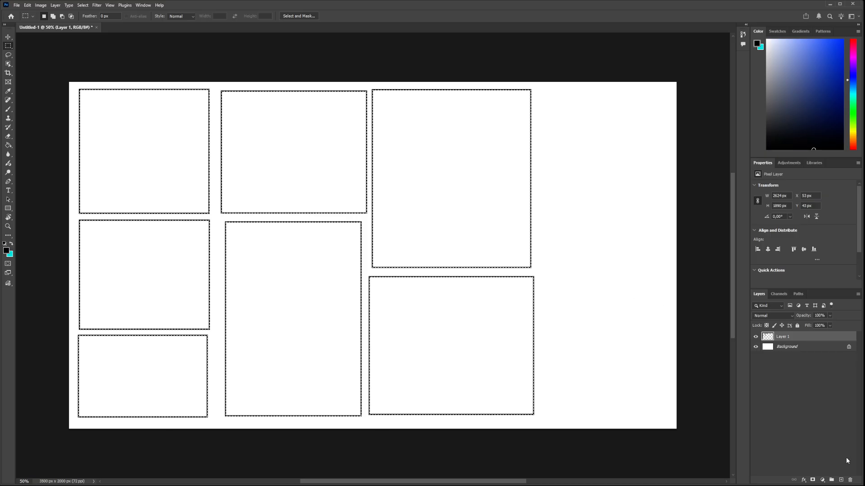
left_click(812, 479)
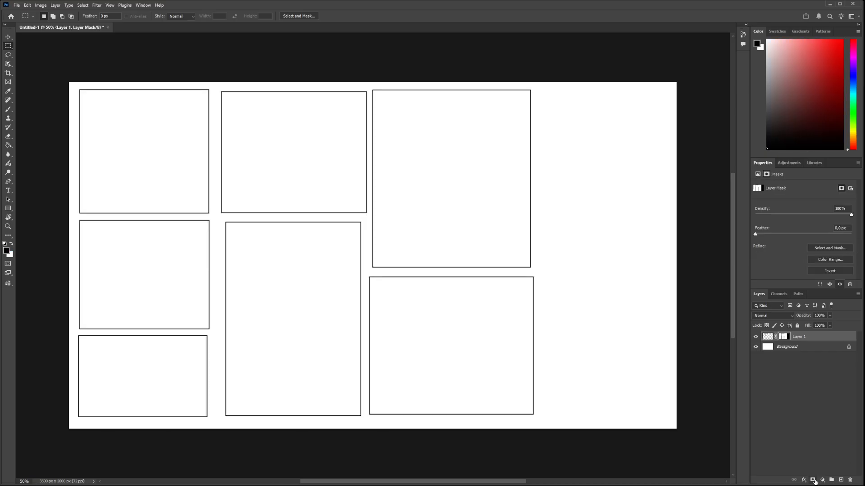
Unlock the background layer and fill it with a neutral mid grey using the Paint Bucket
left_click(849, 349)
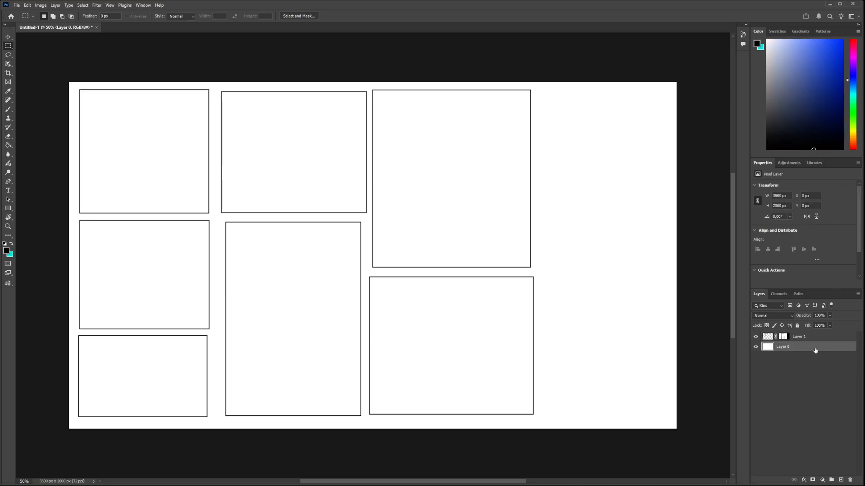
left_click(7, 144)
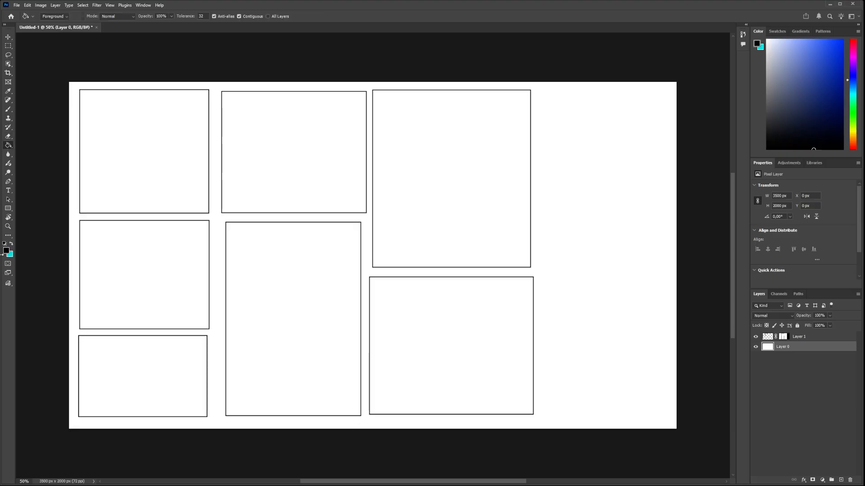
left_click(7, 251)
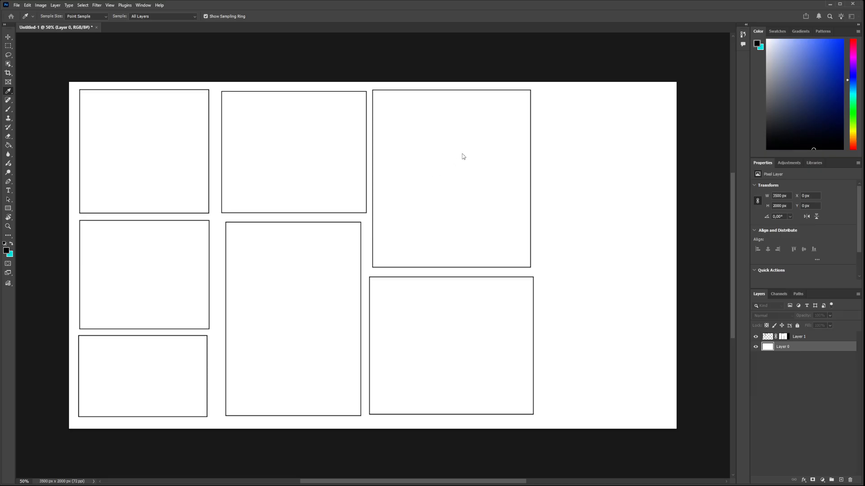
key("g")
left_click(590, 176)
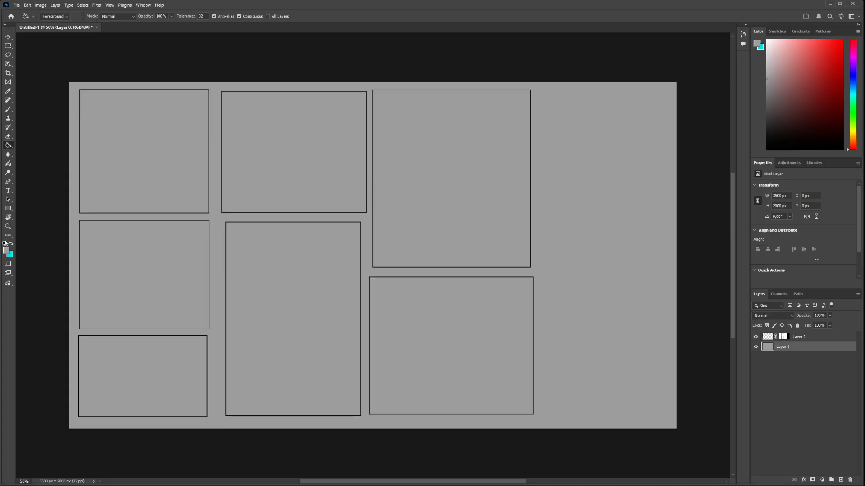
Refill the background layer with a lighter neutral grey
key("i")
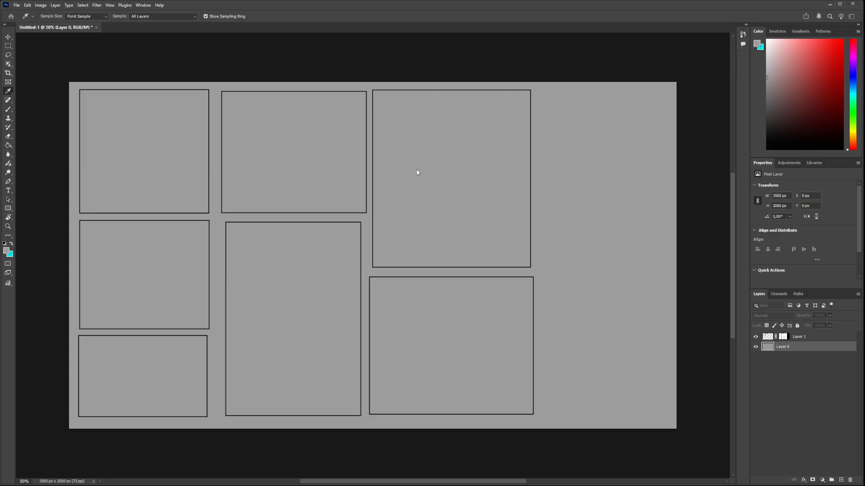
key("g")
left_click(589, 174)
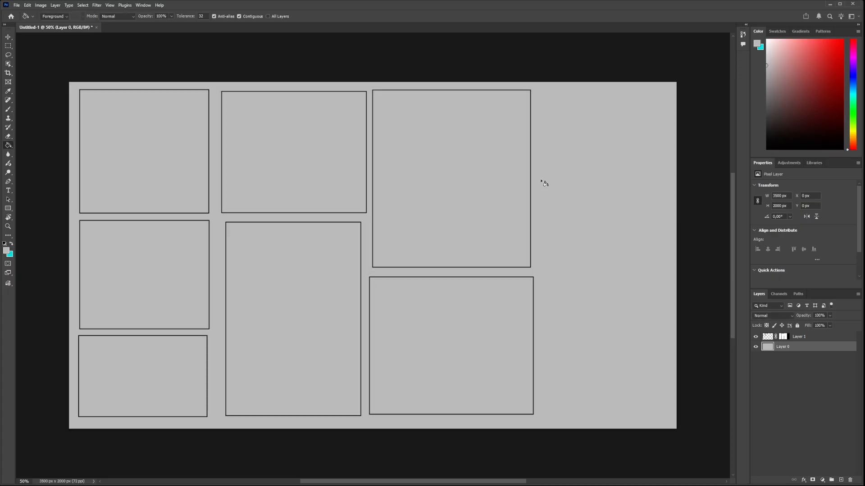
Refill the background layer with a slightly darker neutral grey and lock the layer completely
left_click(767, 339)
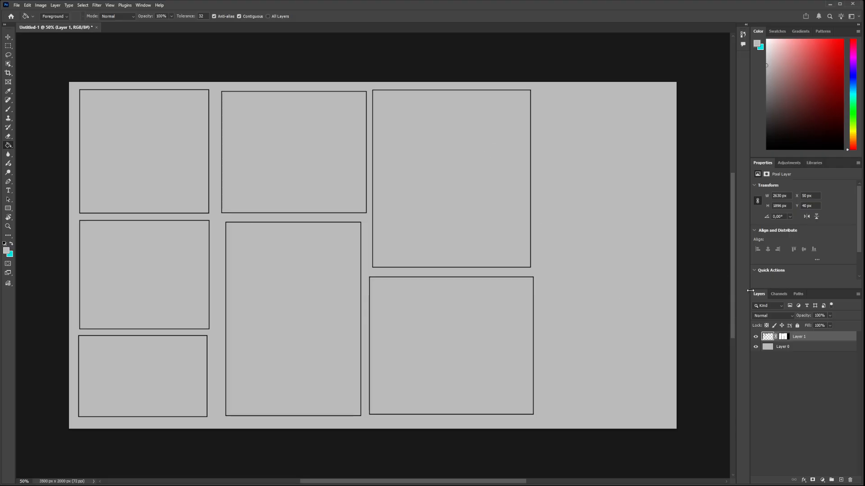
left_click(798, 350)
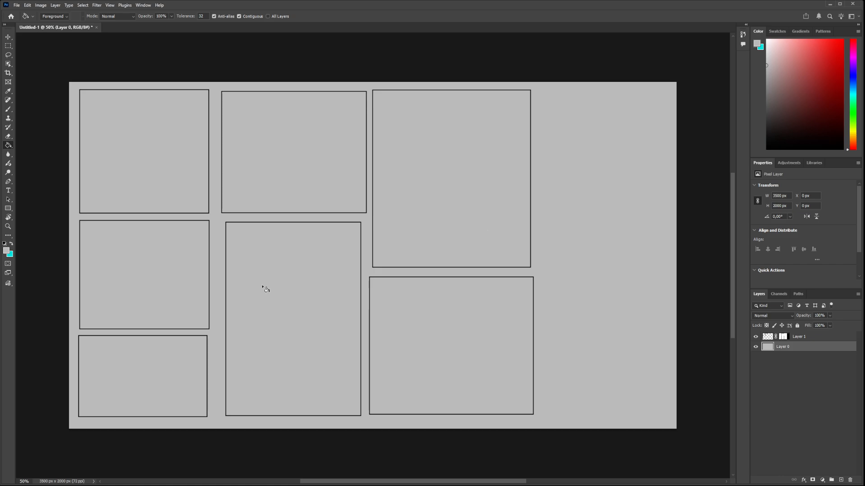
key("i")
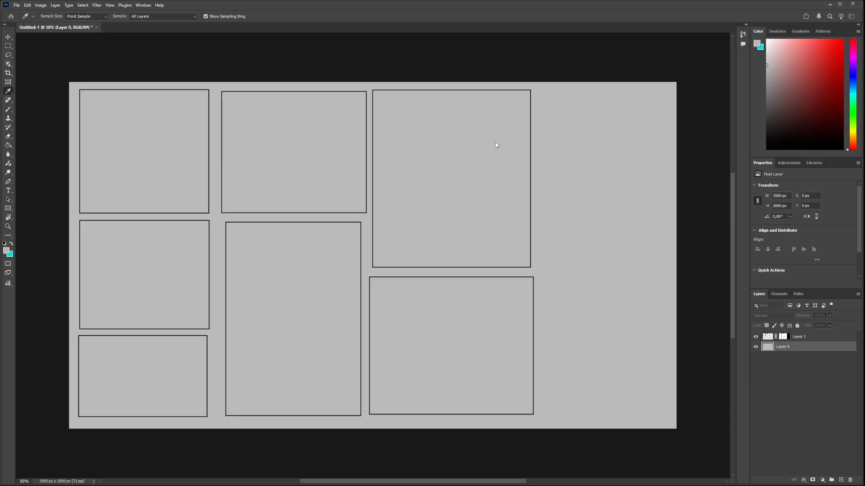
key("g")
left_click(595, 191)
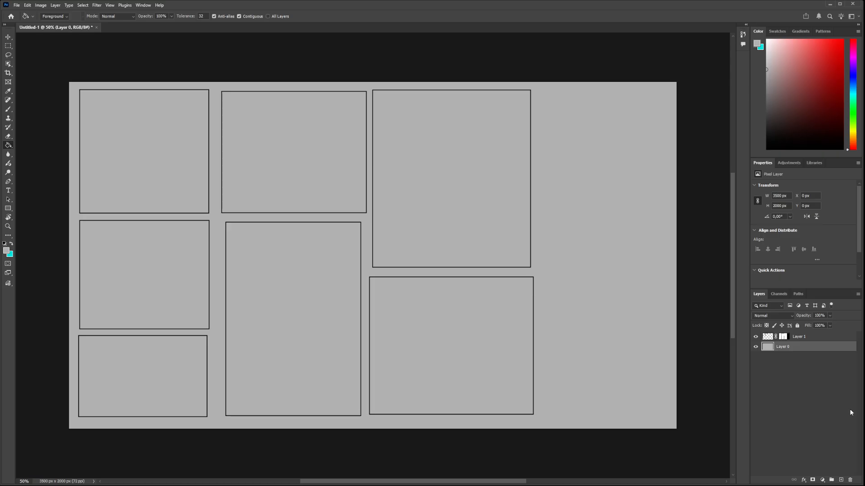
left_click(796, 325)
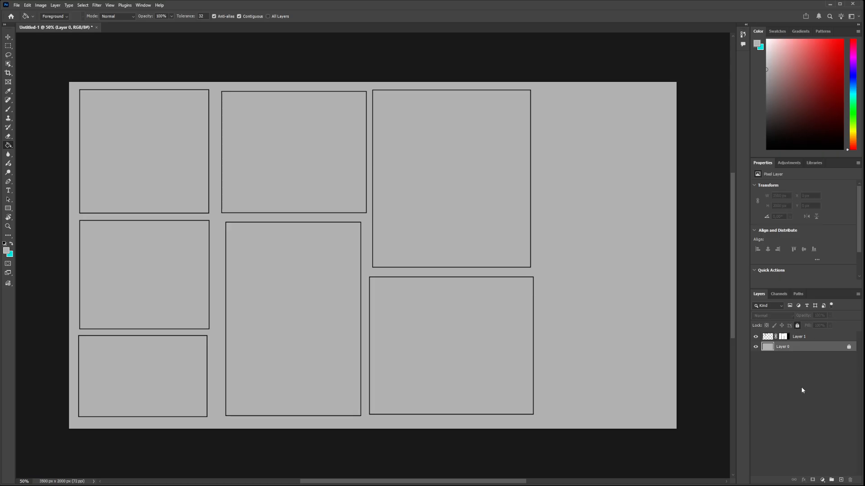
Target the masked frame layer's pixels, choose the large blocky multi-shape brush and set the foreground colour to black
left_click(768, 337)
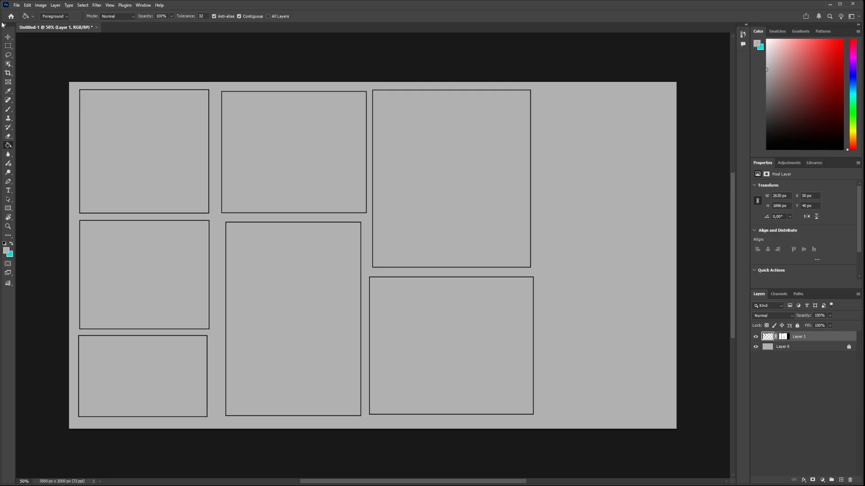
key("b")
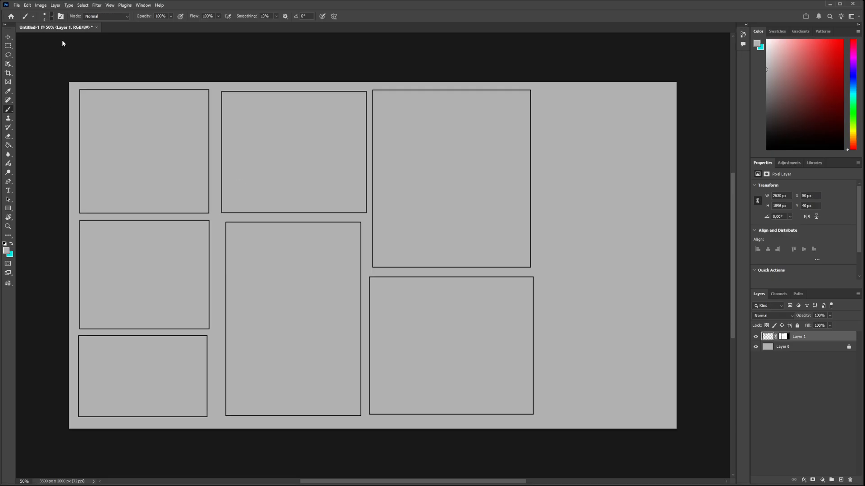
left_click(72, 114)
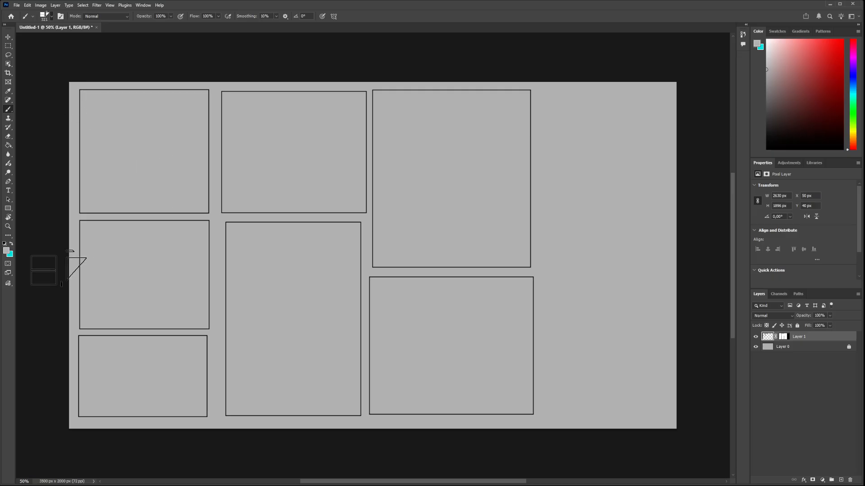
key("i")
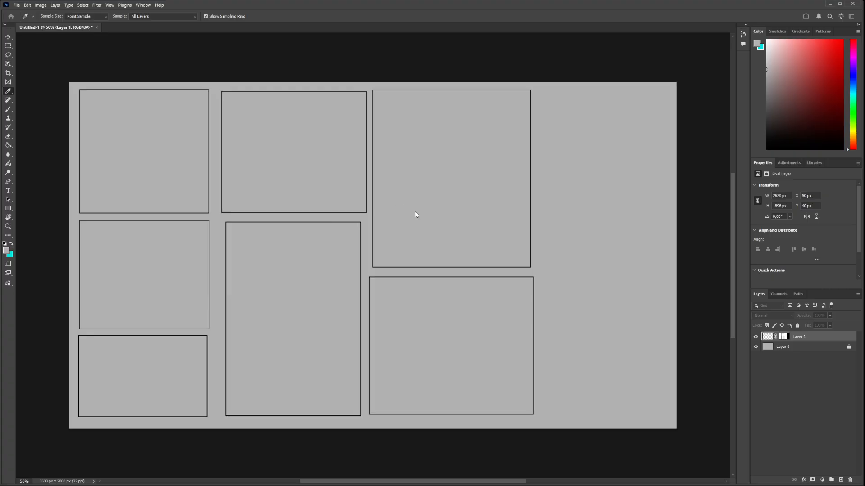
key("b")
Paint loose black shapes in the second column's upper frame and the third column's tall upper frame, undoing the first test stroke
left_click_drag(264, 177, 338, 235)
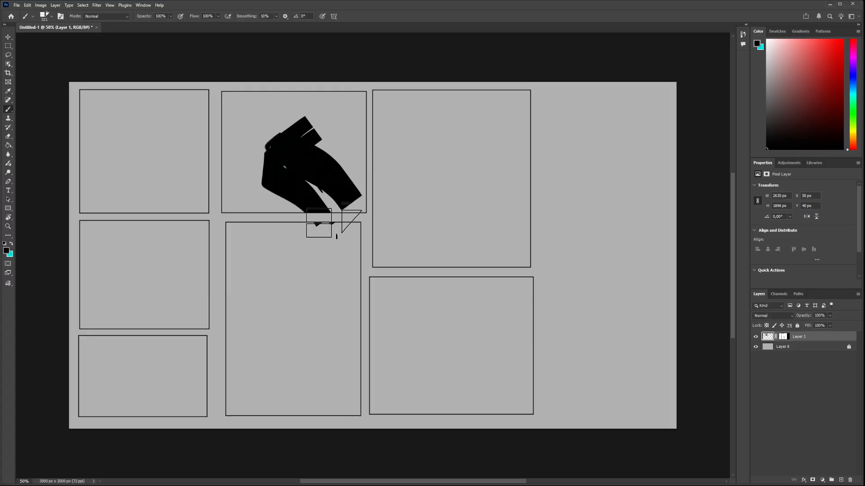
key("ctrl+z")
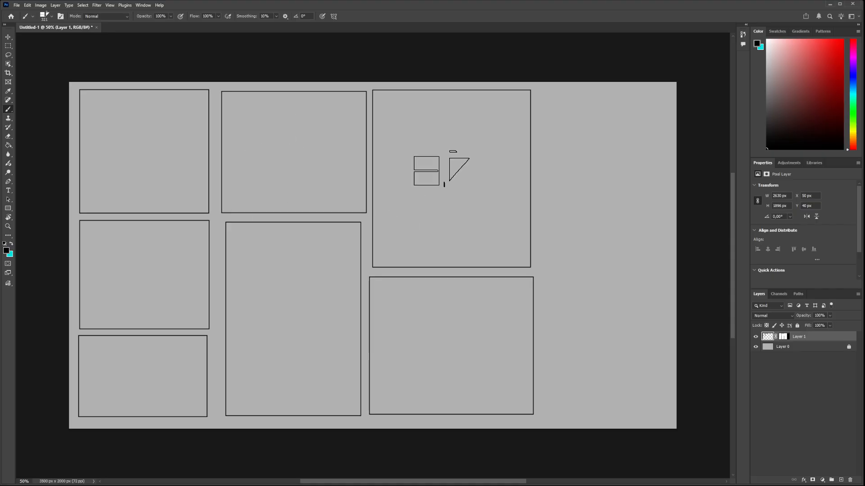
mouse_move(278, 167)
left_mouse_down()
mouse_move(297, 198)
mouse_move(316, 162)
left_mouse_up()
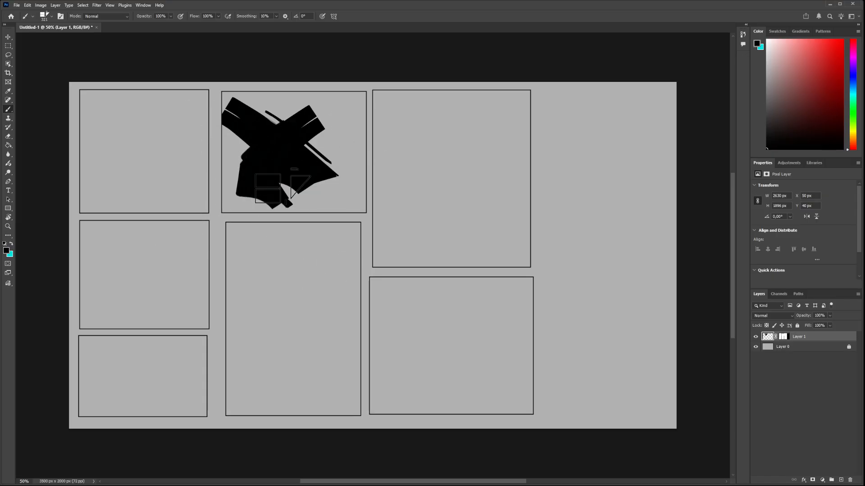
mouse_move(428, 135)
left_mouse_down()
mouse_move(521, 231)
mouse_move(386, 193)
mouse_move(424, 290)
mouse_move(437, 253)
left_mouse_up()
left_click_drag(396, 126, 344, 296)
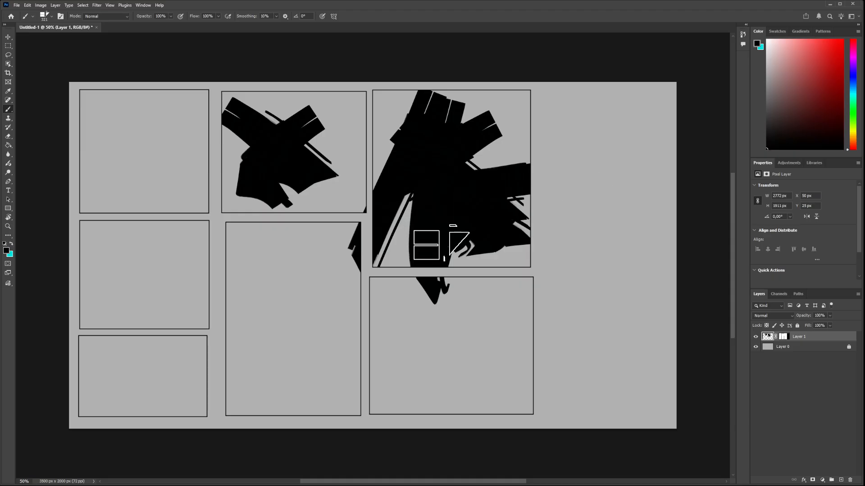
Undo all the loose black strokes painted in the second-column and third-column frames
key("ctrl+z")
key("ctrl+z")
key("ctrl+z")
key("ctrl+z")
key("ctrl+z")
key("ctrl+z")
key("ctrl+z")
key("ctrl+z")
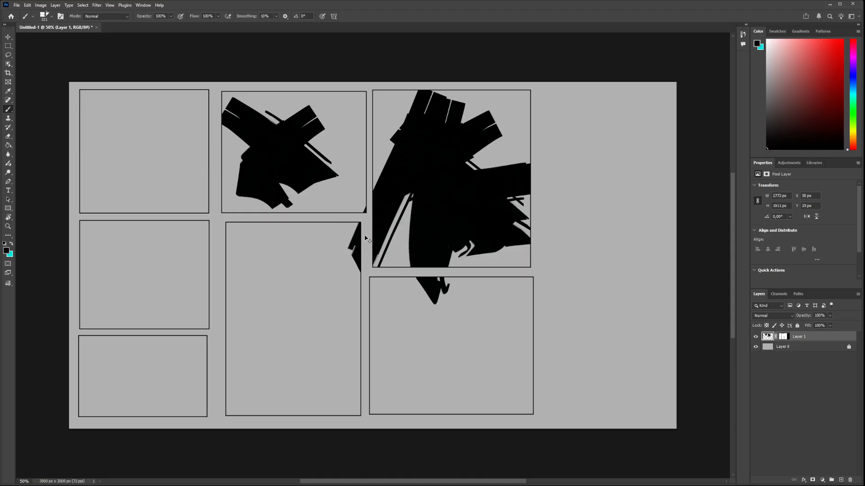
key("ctrl+z")
key("ctrl+z")
key("ctrl+z")
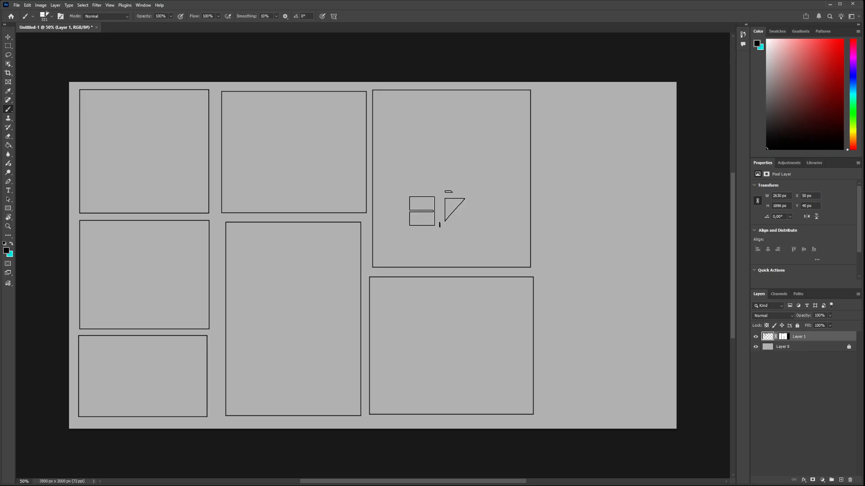
Paint a trial black silhouette in the third column's tall upper frame and undo it
mouse_move(450, 198)
left_mouse_down()
mouse_move(469, 273)
mouse_move(427, 162)
mouse_move(435, 226)
mouse_move(481, 245)
mouse_move(472, 172)
mouse_move(501, 209)
left_mouse_up()
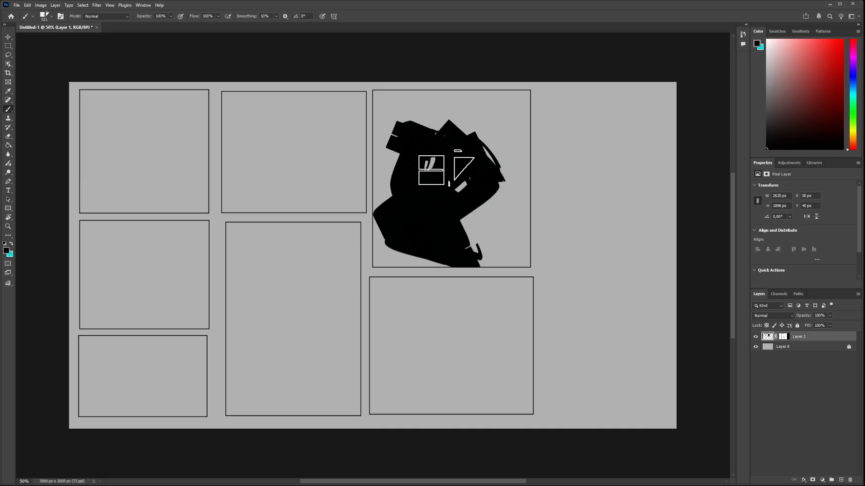
key("ctrl+z")
key("ctrl+z")
key("ctrl+z")
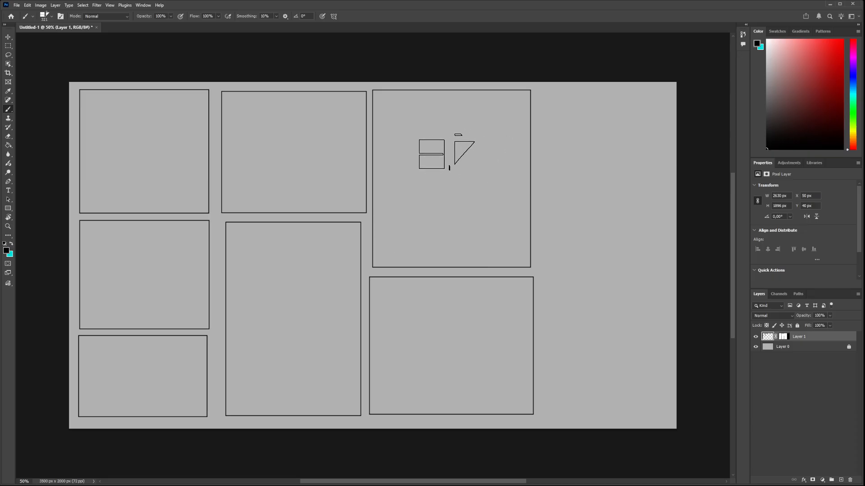
Paint rough black shapes in the third column's upper frame and on into the second column's frames
mouse_move(441, 134)
left_mouse_down()
mouse_move(476, 190)
mouse_move(438, 225)
mouse_move(440, 175)
mouse_move(444, 234)
left_mouse_up()
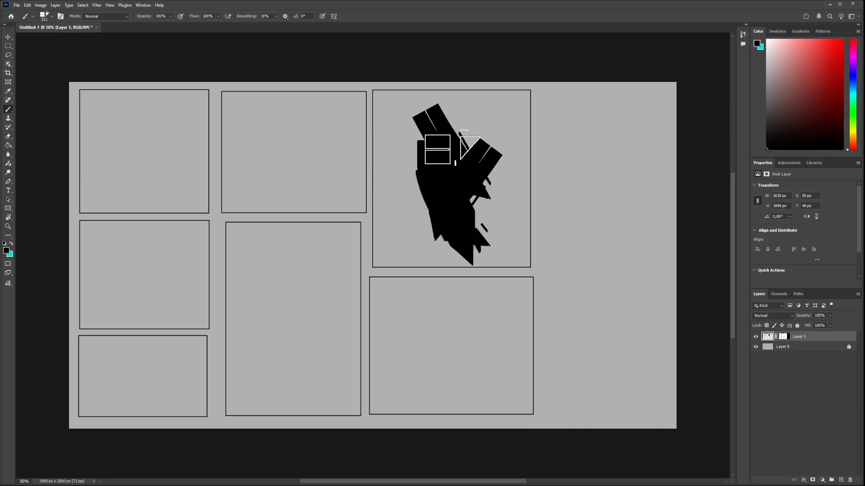
mouse_move(436, 183)
left_mouse_down()
mouse_move(413, 245)
mouse_move(423, 234)
mouse_move(396, 216)
mouse_move(412, 201)
mouse_move(394, 192)
left_mouse_up()
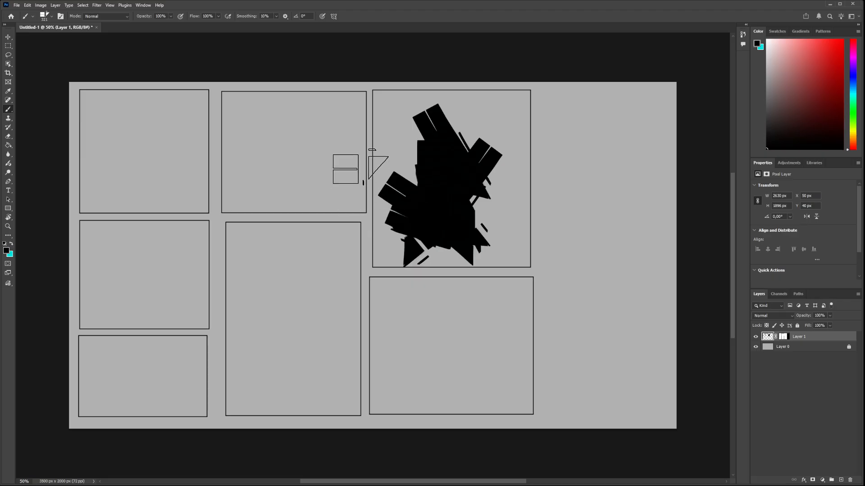
mouse_move(358, 170)
left_mouse_down()
mouse_move(298, 164)
mouse_move(365, 232)
mouse_move(290, 257)
mouse_move(362, 123)
mouse_move(330, 173)
left_mouse_up()
Erase streaks through the black shapes and across the neighbouring frame outlines
key("e")
left_click_drag(337, 138, 272, 218)
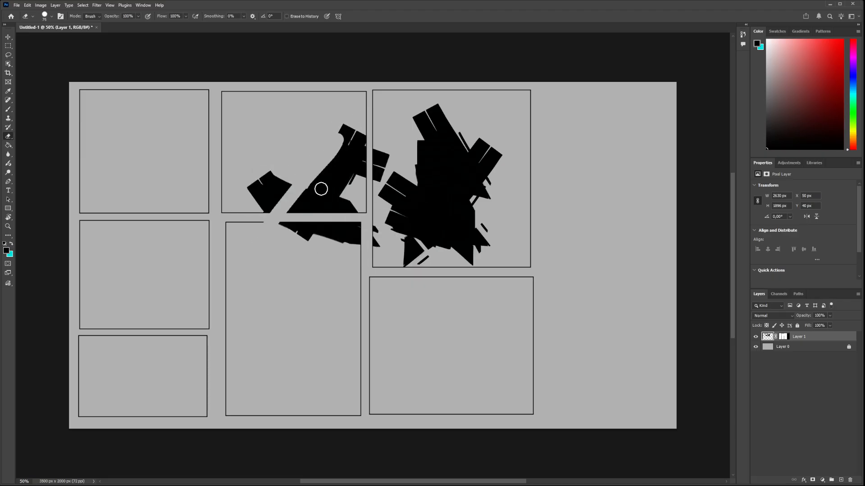
left_click_drag(366, 143, 323, 231)
left_click_drag(379, 157, 338, 242)
left_click_drag(400, 200, 356, 237)
left_click_drag(459, 153, 411, 245)
mouse_move(483, 193)
left_mouse_down()
mouse_move(229, 228)
mouse_move(311, 194)
left_mouse_up()
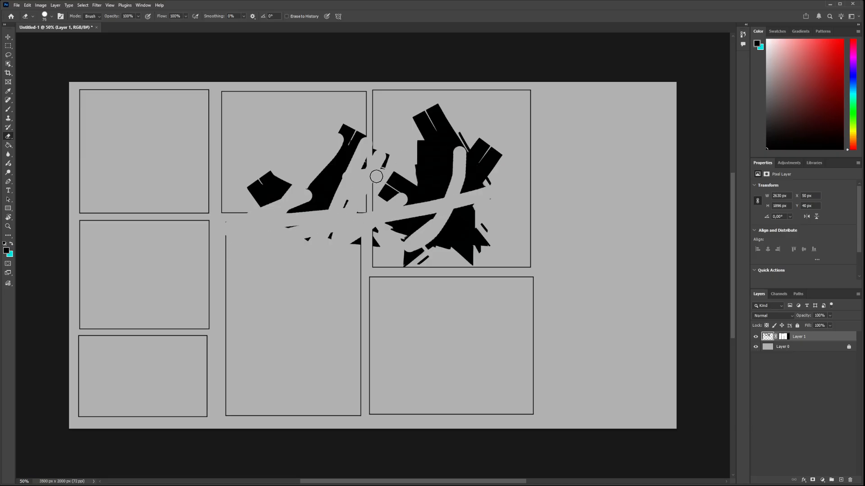
Undo the eraser streaks and the most recent black strokes in the second column
key("ctrl+z")
key("ctrl+z")
key("ctrl+z")
key("ctrl+z")
key("ctrl+z")
key("ctrl+z")
key("ctrl+z")
key("ctrl+z")
key("ctrl+z")
key("ctrl+z")
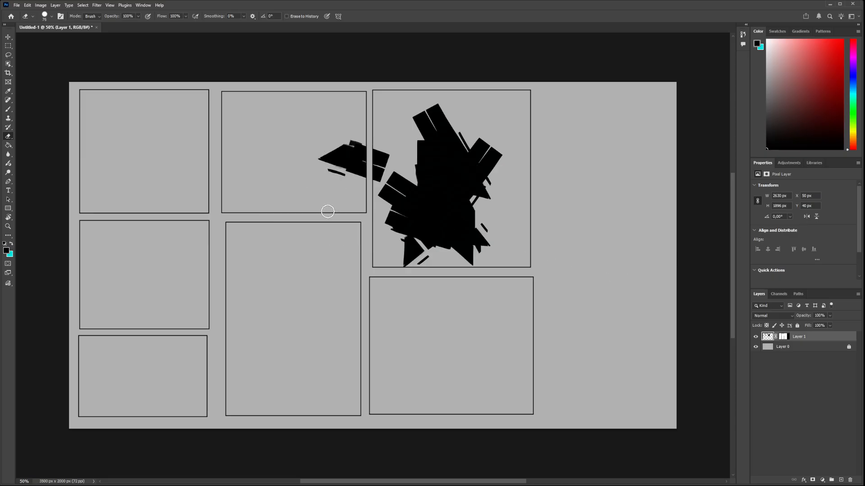
Erase a trial streak across the black shape and the frame borders between the columns, and undo it
left_click_drag(466, 195, 294, 219)
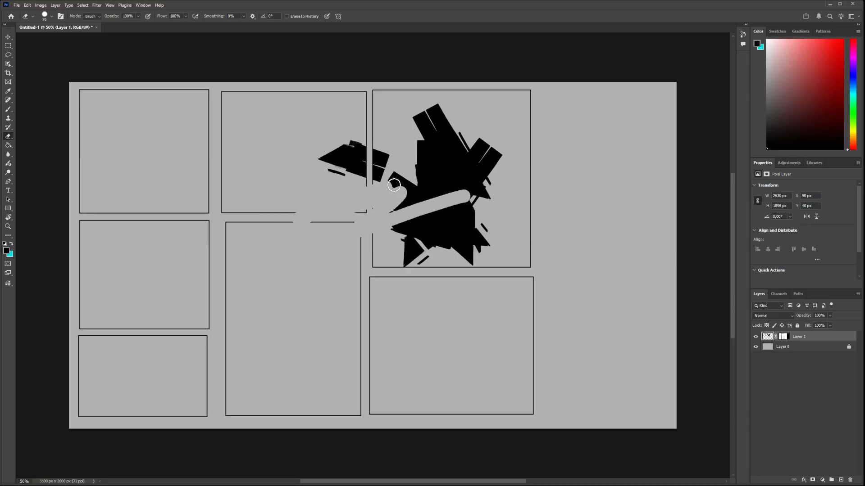
key("ctrl+z")
key("ctrl+z")
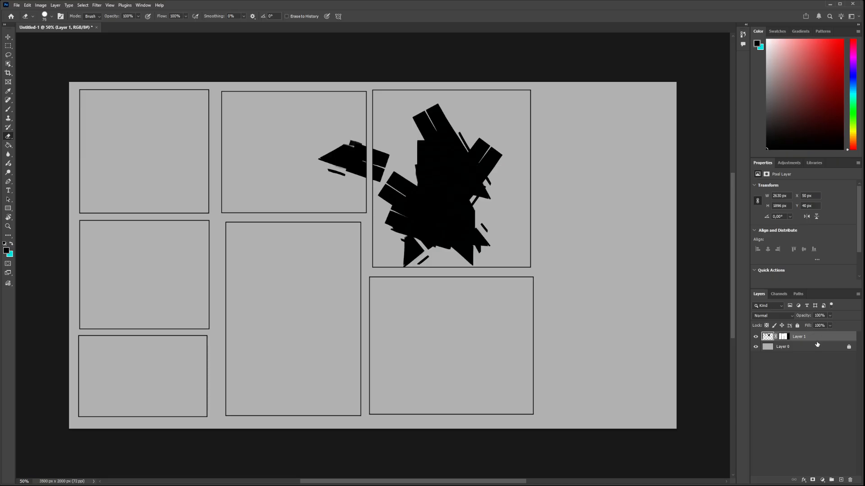
Undo the remaining black strokes in the second-column and third-column upper frames
key("ctrl+z")
key("ctrl+z")
key("ctrl+z")
key("ctrl+z")
key("ctrl+z")
key("ctrl+z")
key("ctrl+z")
key("ctrl+z")
key("ctrl+z")
key("ctrl+z")
key("ctrl+z")
key("ctrl+z")
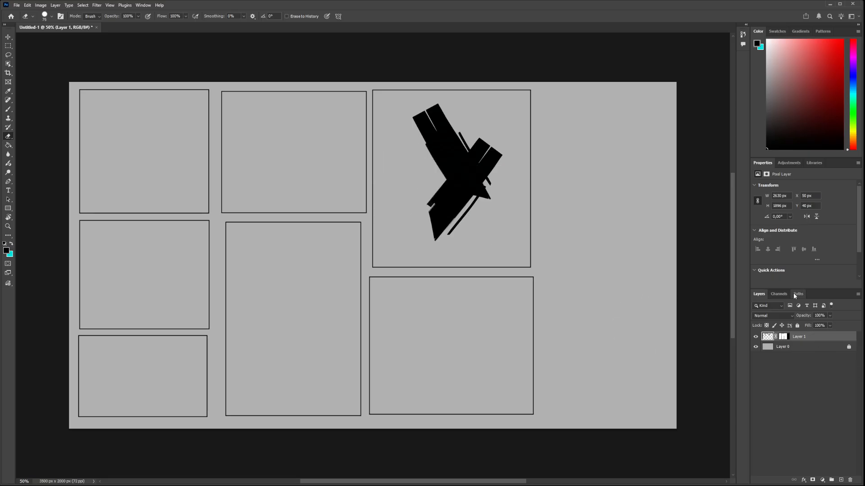
Add a new layer below the masked frame layer and try a black stroke across the third column's frames, undoing it
left_click(841, 480)
left_click_drag(805, 338, 809, 354)
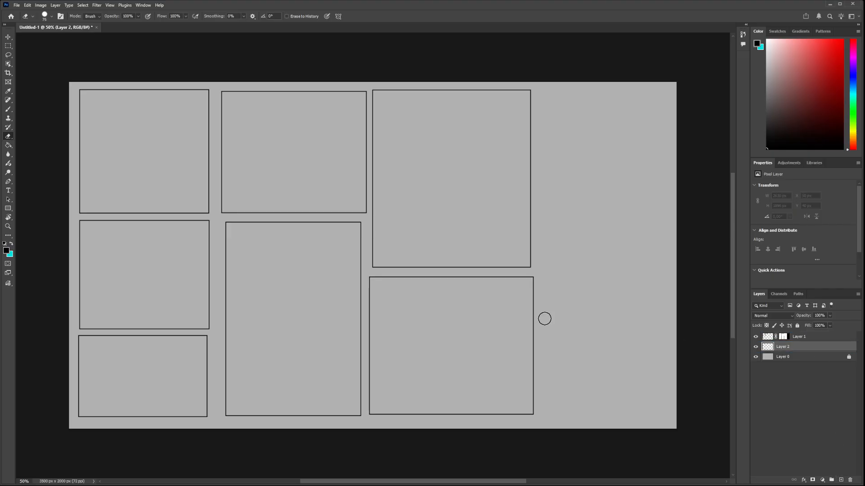
key("b")
mouse_move(412, 221)
left_mouse_down()
mouse_move(330, 286)
mouse_move(401, 388)
left_mouse_up()
key("ctrl+z")
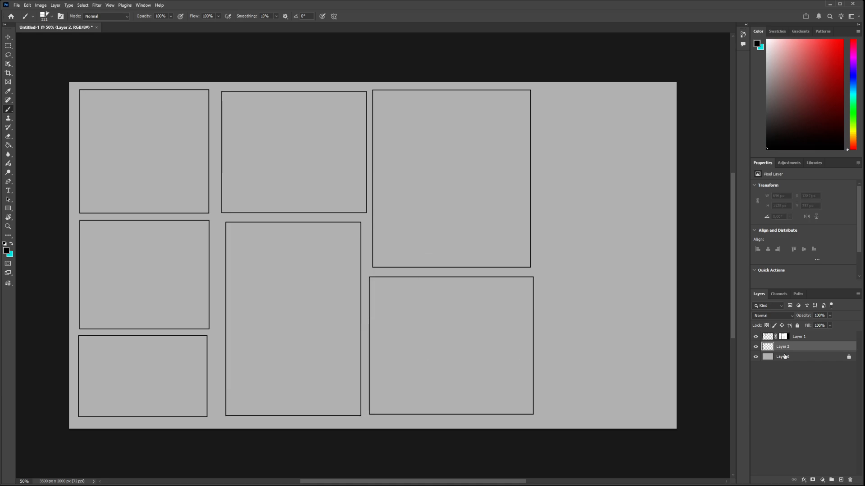
Move the new unmasked layer above the masked frame layer and test a black stroke across the frames, undoing it
left_click_drag(784, 348, 785, 334)
mouse_move(454, 243)
left_mouse_down()
mouse_move(365, 378)
mouse_move(415, 360)
left_mouse_up()
key("ctrl+z")
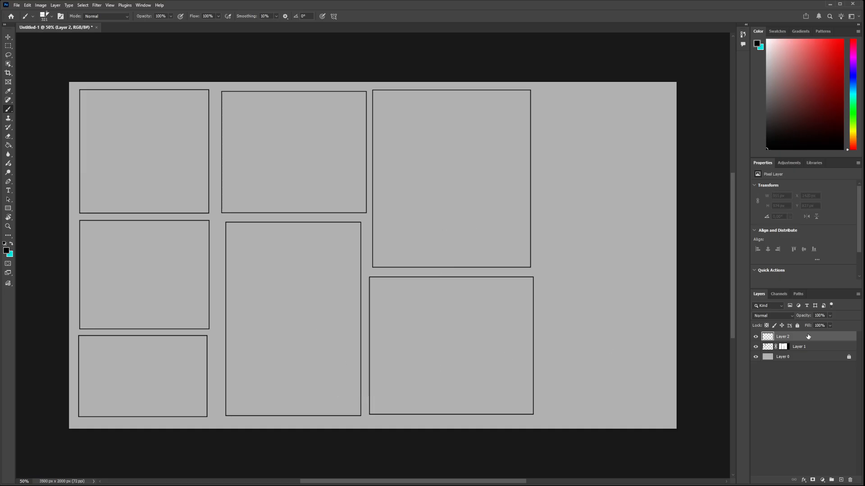
Paint a trial black shape on the masked frame layer in the third column's lower frame and undo it
left_click(775, 347)
mouse_move(536, 325)
left_mouse_down()
mouse_move(464, 349)
mouse_move(599, 360)
mouse_move(488, 359)
mouse_move(534, 351)
left_mouse_up()
key("e")
key("ctrl+z")
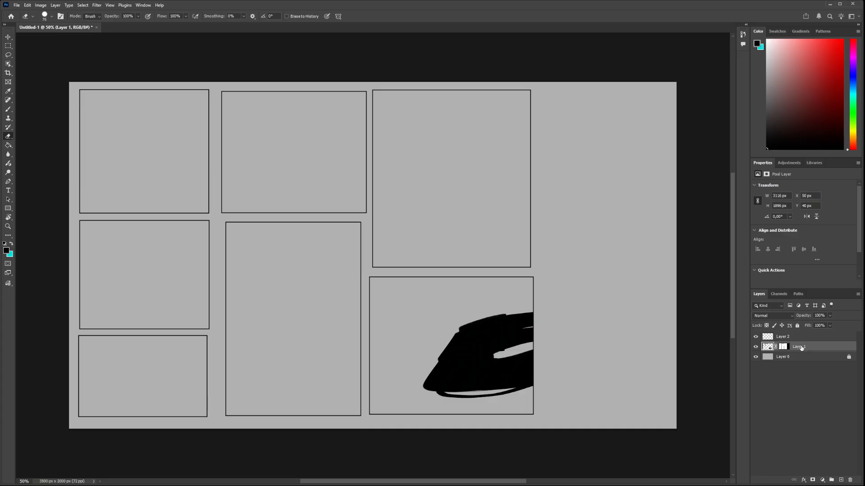
key("ctrl+z")
Target the frame layer's mask, try painting black over the third column's lower frame edge, and undo it
left_click(786, 348)
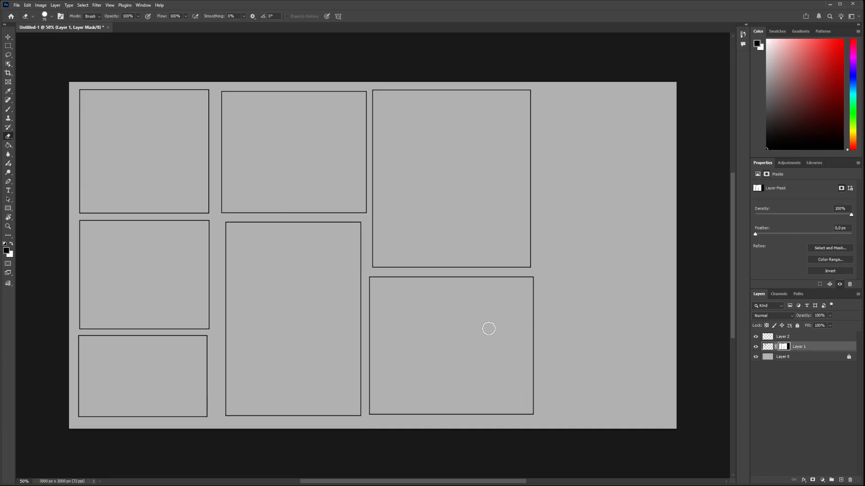
key("b")
left_click_drag(535, 338, 521, 357)
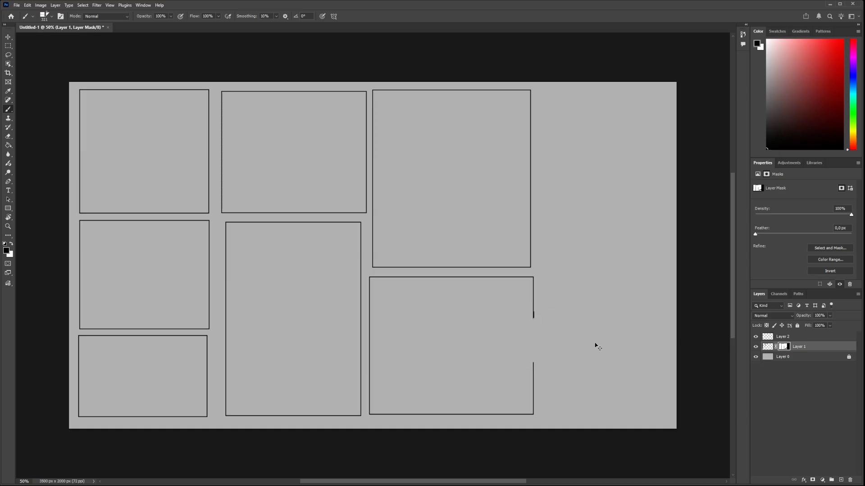
key("ctrl+z")
key("ctrl+z")
left_click(766, 337)
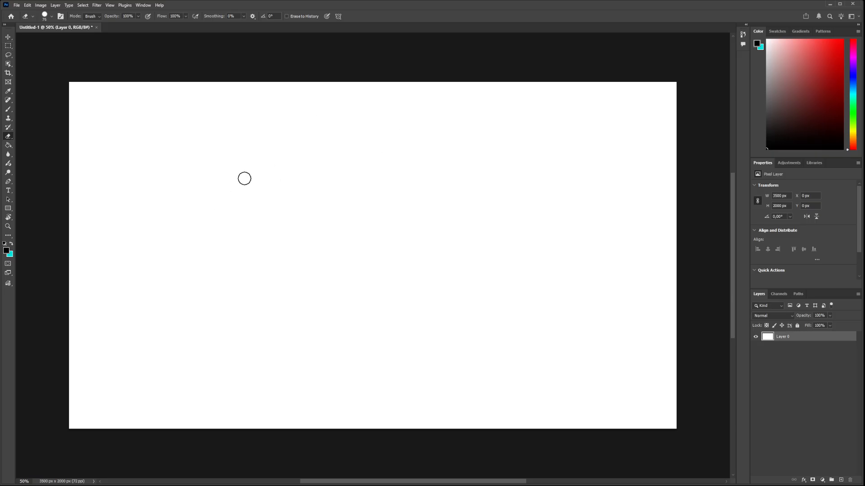
Select two stacked rectangular areas as the first column of frames, the upper one about 746 by 794 px
left_click(8, 45)
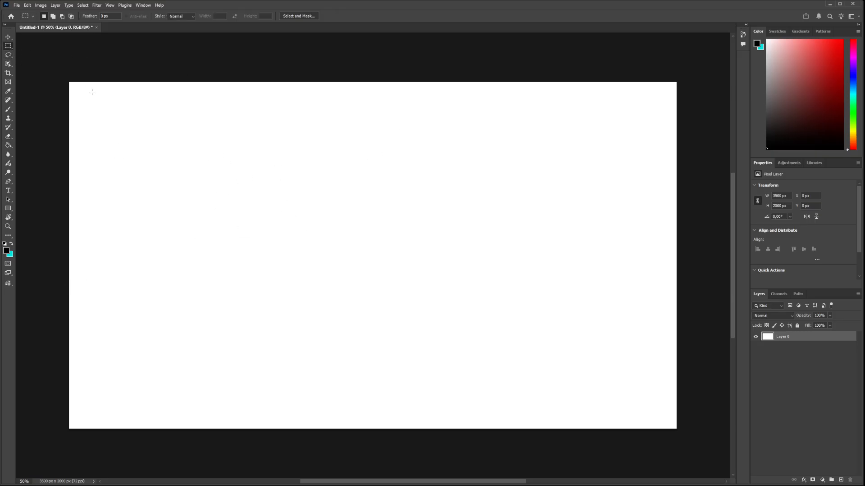
left_click_drag(85, 90, 220, 209)
left_click(77, 106)
left_click_drag(74, 88, 203, 224)
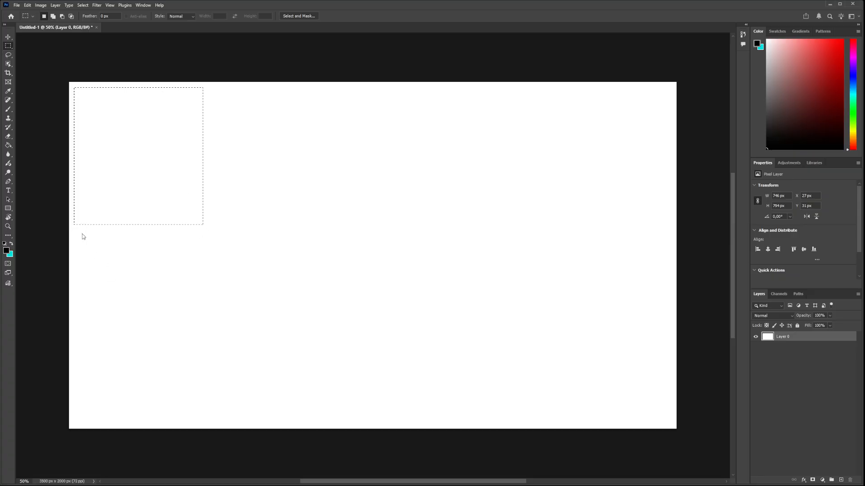
left_click_drag(75, 228, 210, 418)
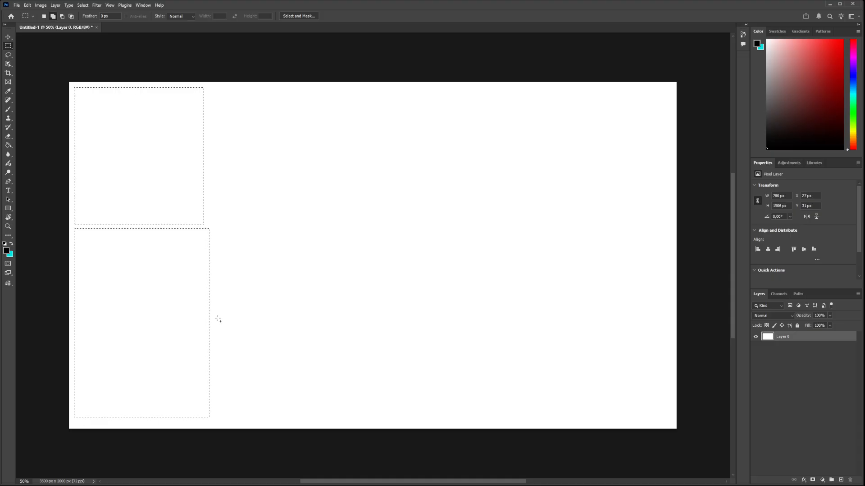
Add three stacked rectangles in a second column and two stacked rectangles in a third column to the selection
left_click_drag(218, 319, 348, 419)
left_click_drag(217, 198, 350, 312)
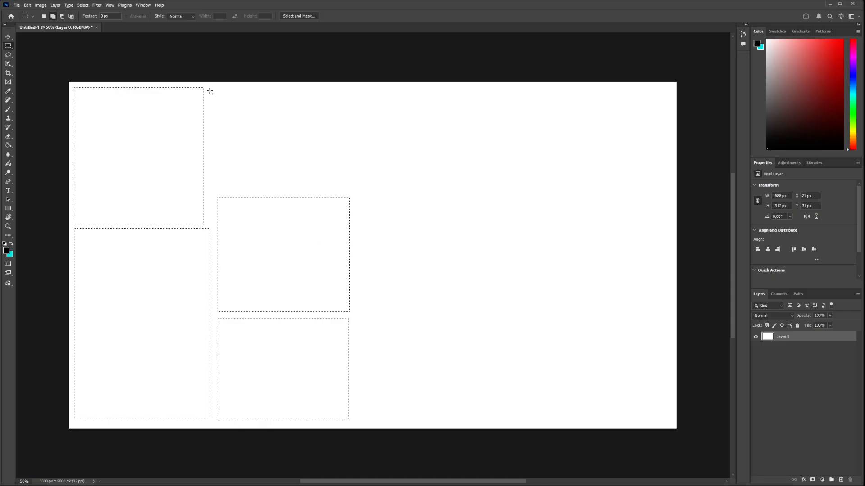
left_click_drag(209, 90, 345, 180)
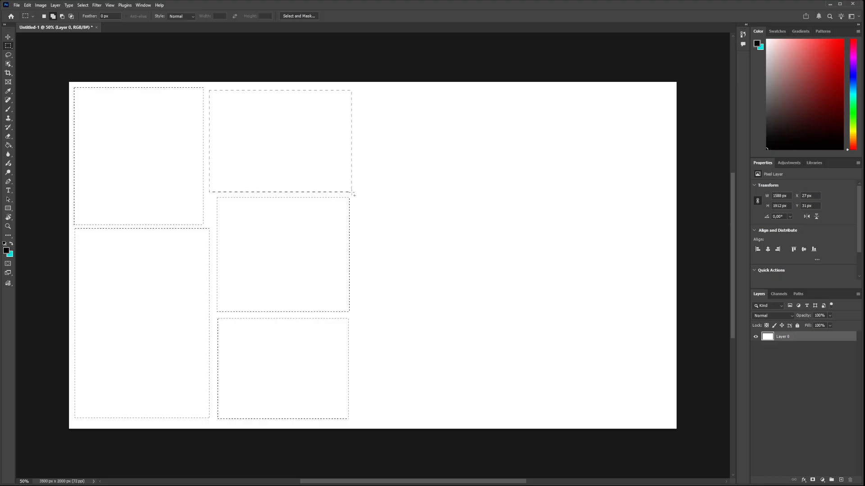
left_click_drag(353, 195, 354, 195)
left_click_drag(451, 196, 498, 236)
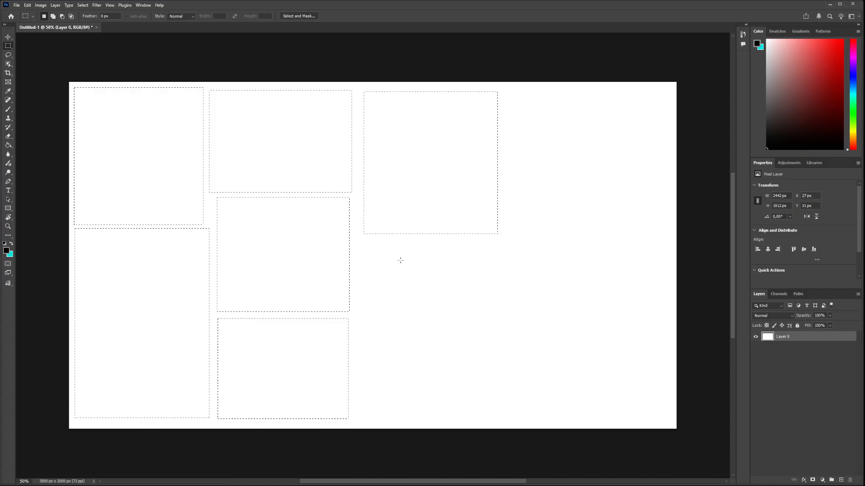
left_click_drag(362, 242, 501, 422)
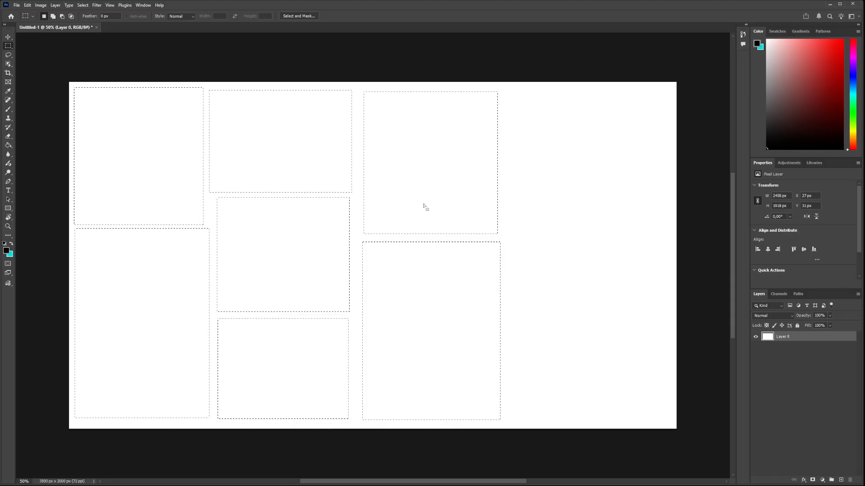
Stroke the selected frames in black on a new layer, and add another new layer masked to the same selection
left_click(840, 480)
left_click(525, 333)
left_click(641, 134)
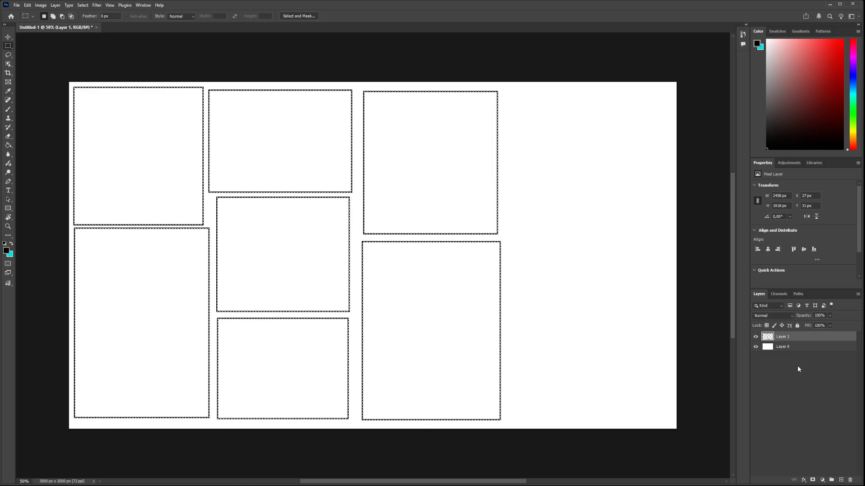
left_click(841, 480)
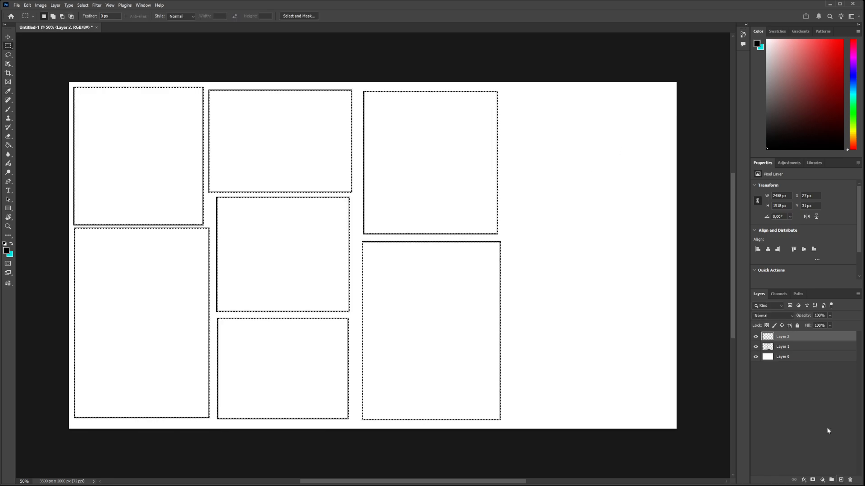
left_click(813, 480)
Rename the layer holding the frame outlines to "stroke"
left_click(787, 350)
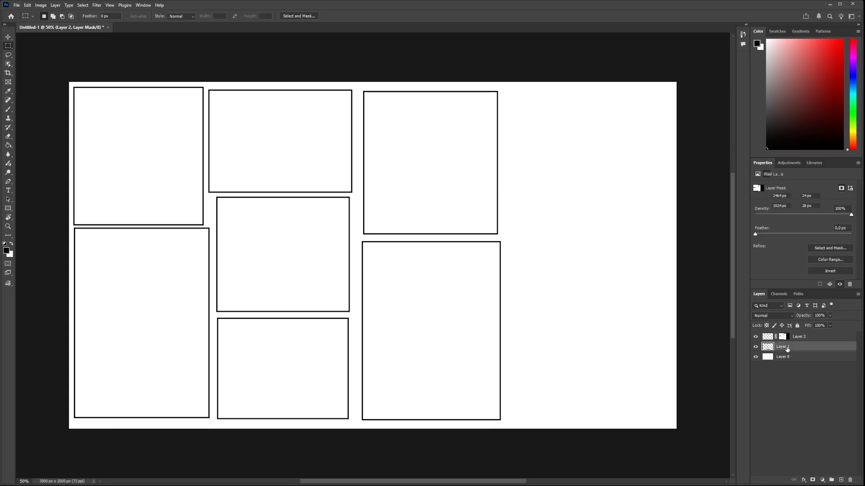
double_click(784, 347)
type("sto")
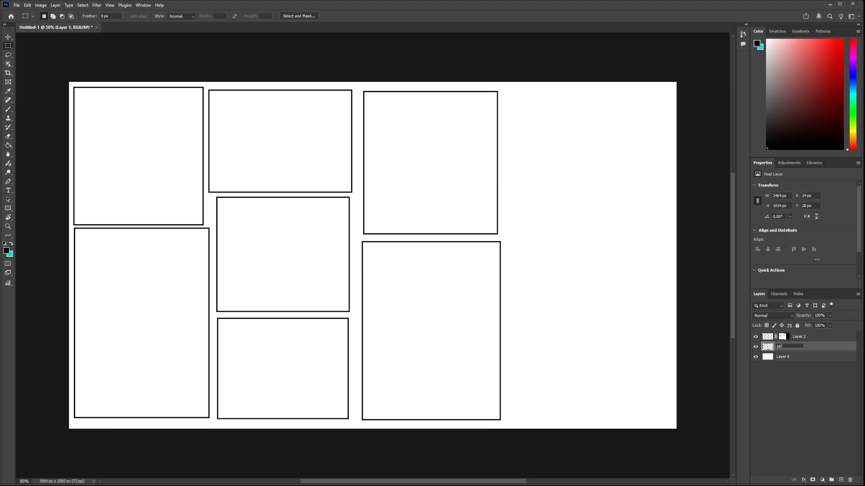
type("oke")
key("Return")
Move the stroke layer above the masked layer and lock it completely
left_click_drag(788, 350, 802, 335)
left_click(797, 325)
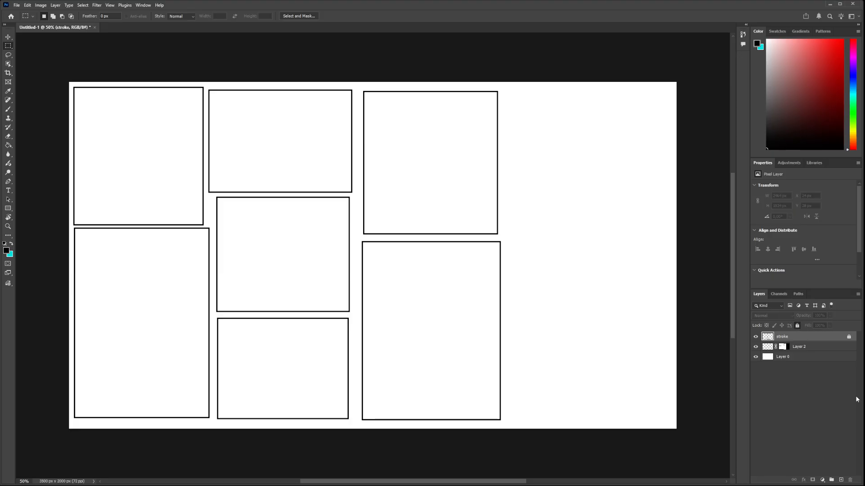
Fill the bottom background layer with a medium grey
left_click(780, 357)
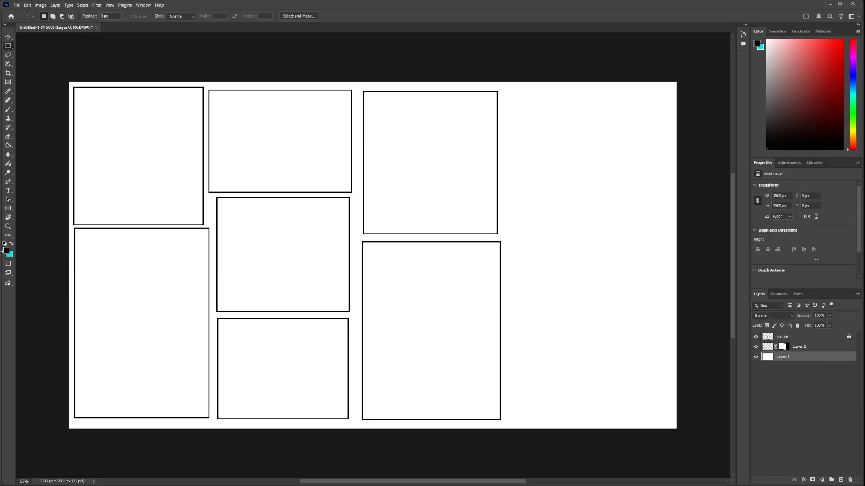
left_click(11, 245)
key("i")
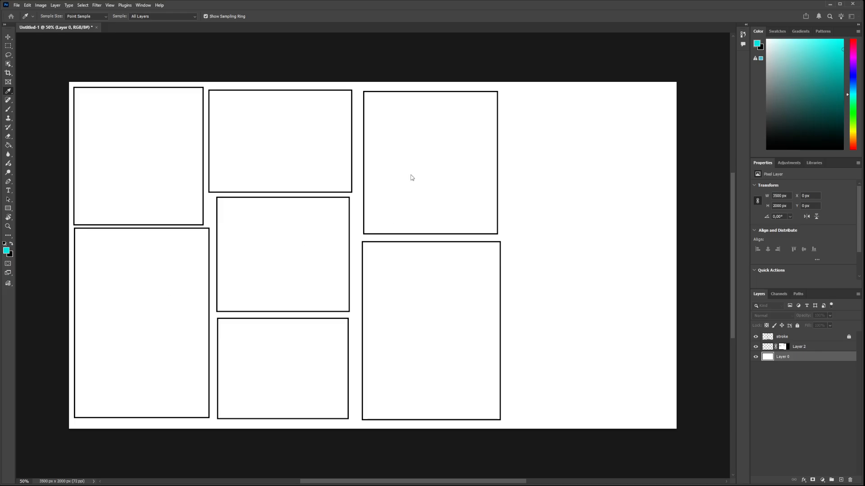
left_click(470, 144)
key("m")
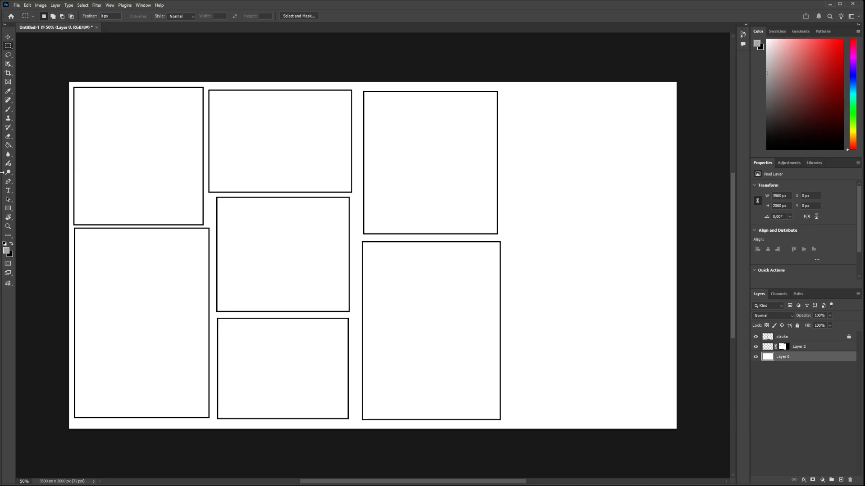
left_click(12, 145)
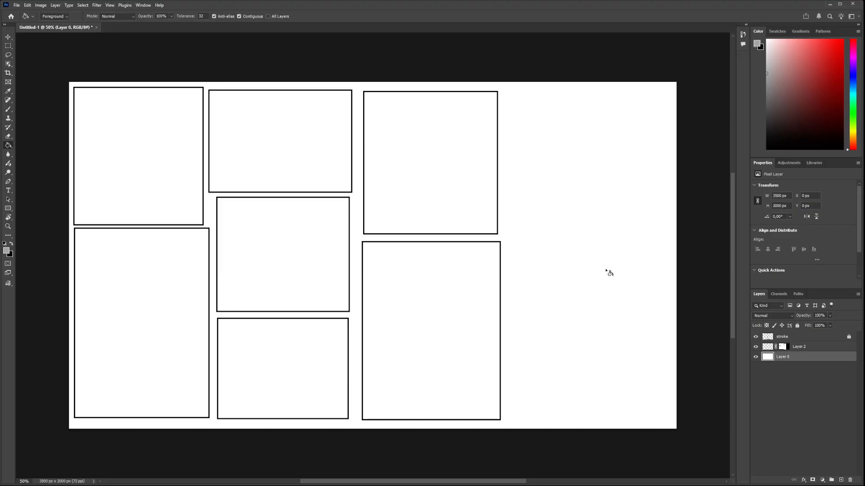
left_click(608, 272)
Try painting a black shape on masked Layer 2 inside the third column's lower frame, erase part of it, and undo the test
left_click(772, 350)
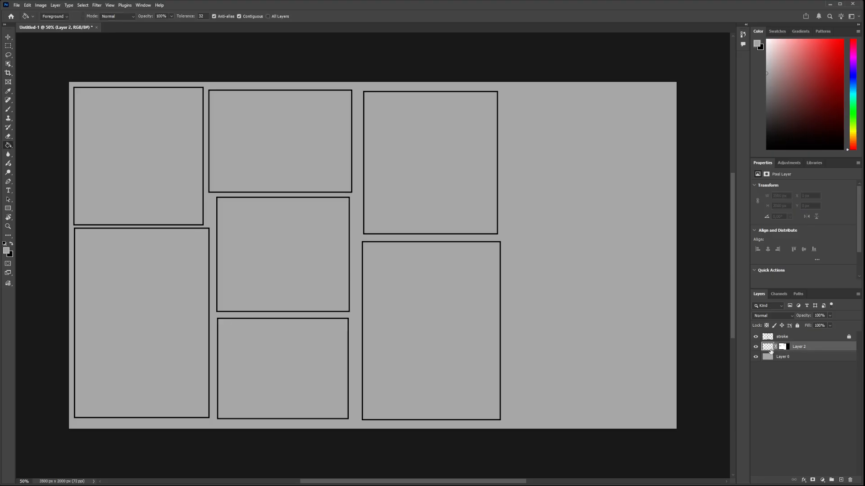
key("b")
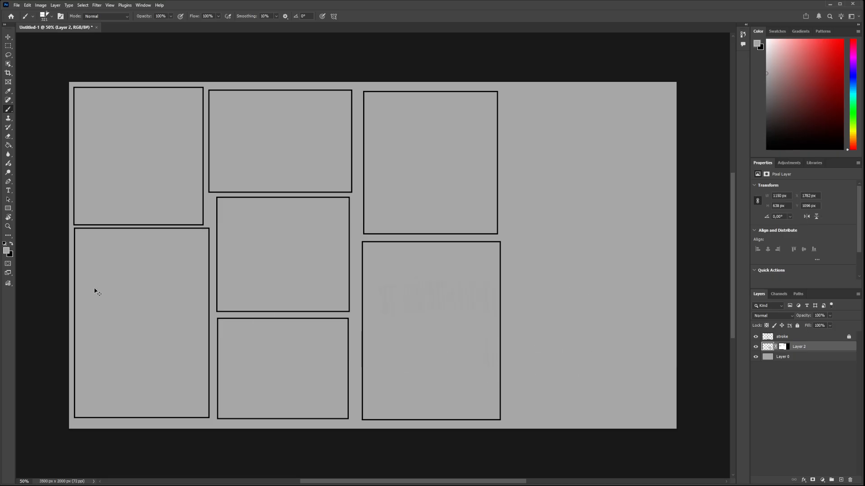
left_click(11, 243)
left_click_drag(495, 297, 490, 348)
key("e")
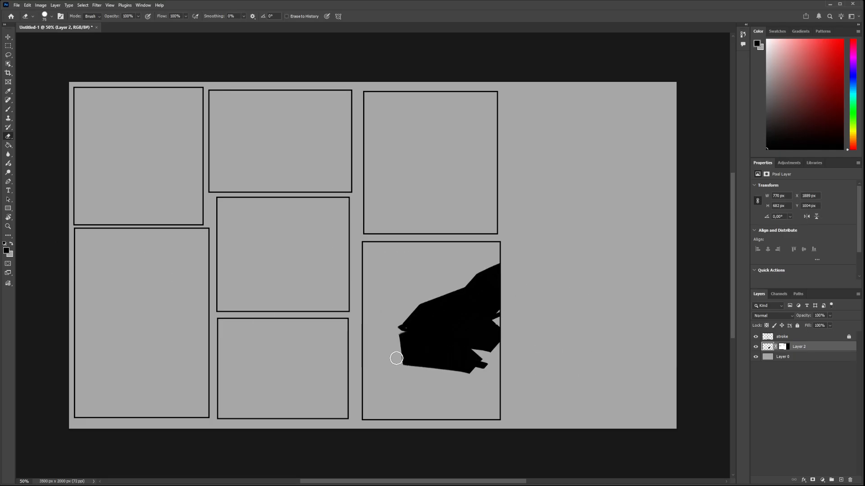
mouse_move(396, 357)
left_mouse_down()
mouse_move(437, 365)
mouse_move(468, 428)
left_mouse_up()
key("ctrl+z")
key("ctrl+z")
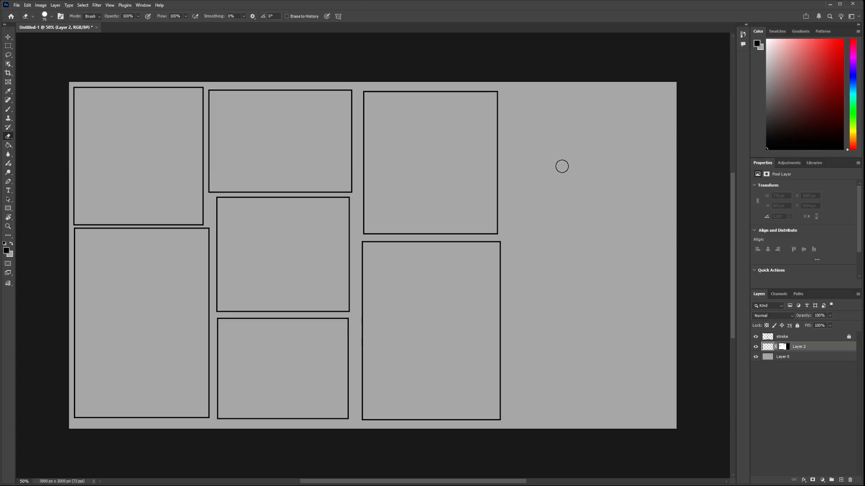
Try writing on masked Layer 2 with a smaller black brush in the empty area beside the third column
key("b")
left_click_drag(558, 126, 536, 129)
key("bracketleft")
key("bracketleft")
key("bracketleft")
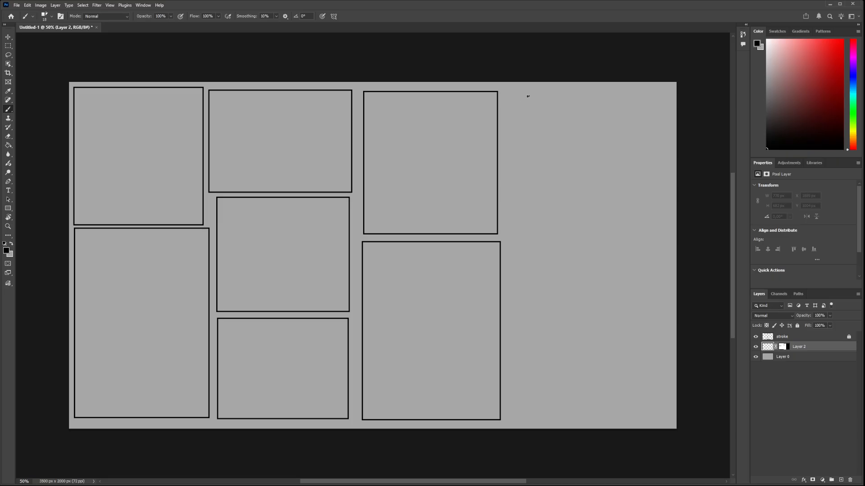
left_click_drag(524, 93, 522, 121)
key("x")
key("x")
Add a new layer above the stroke layer and rename it "notes"
left_click(770, 337)
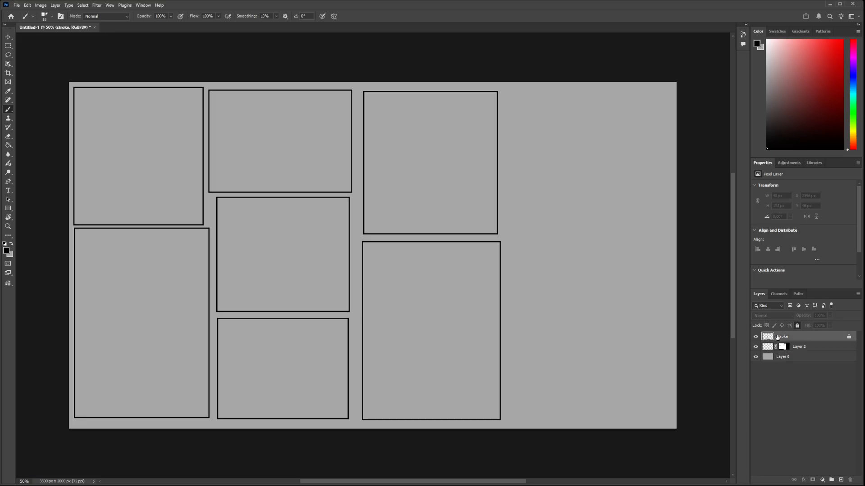
left_click(841, 480)
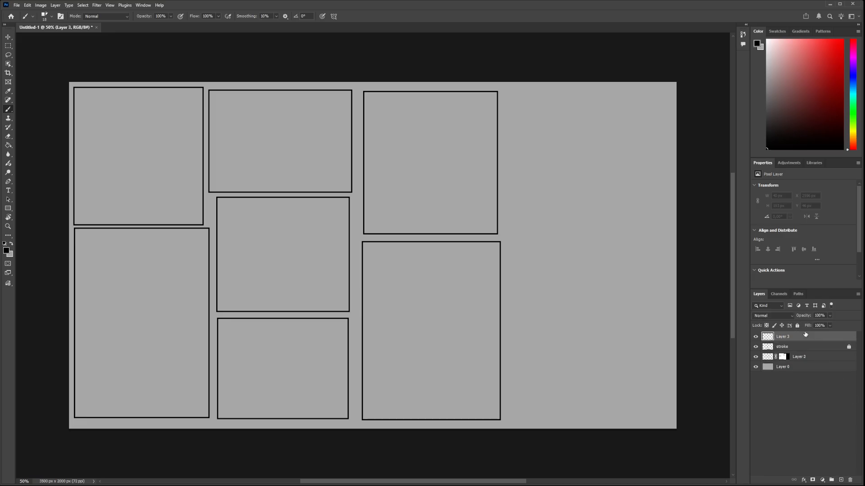
double_click(781, 340)
type("notes")
key("Return")
Handwrite an underlined heading "Mech's" in black beside the third column and place a bullet mark below it
mouse_move(526, 89)
left_mouse_down()
mouse_move(563, 106)
mouse_move(547, 116)
mouse_move(555, 102)
mouse_move(584, 116)
left_mouse_up()
key("ctrl+z")
left_click_drag(517, 130, 601, 123)
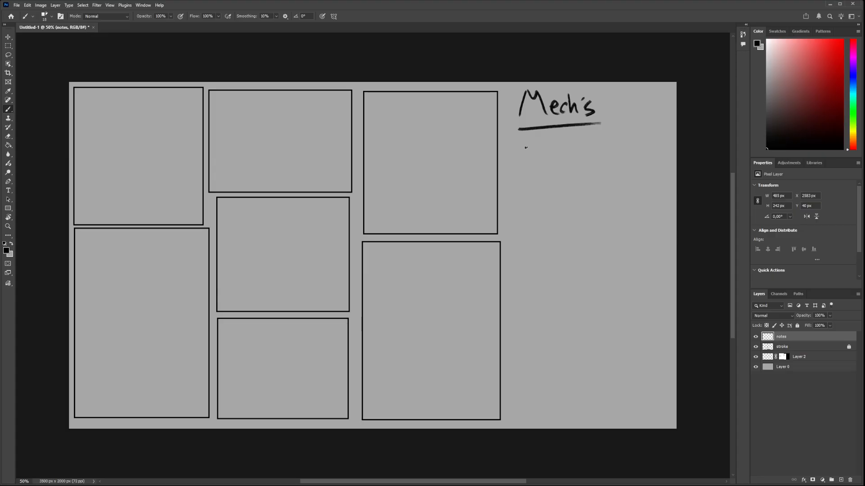
left_click_drag(512, 147, 518, 147)
Switch the eraser to the brush's multi-part tip and test it by erasing a black patch scribbled in the third column's upper frame
left_click_drag(413, 153, 466, 154)
mouse_move(428, 137)
left_mouse_down()
mouse_move(427, 207)
mouse_move(473, 192)
left_mouse_up()
key("e")
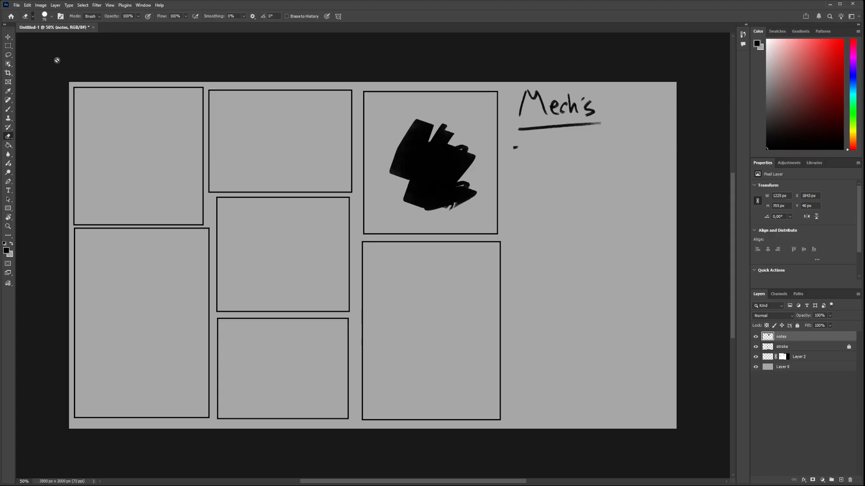
left_click(51, 16)
left_click(72, 114)
mouse_move(427, 150)
left_mouse_down()
mouse_move(420, 182)
mouse_move(438, 200)
left_mouse_up()
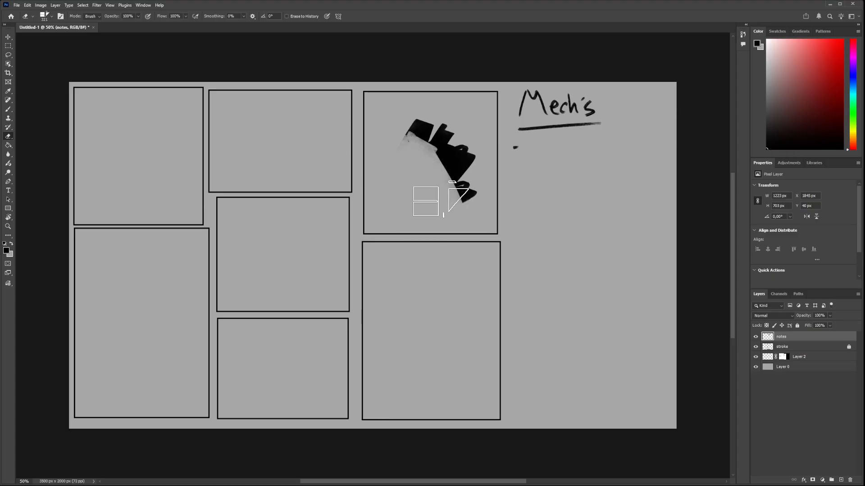
key("ctrl+z")
mouse_move(437, 169)
left_mouse_down()
mouse_move(425, 141)
mouse_move(444, 125)
mouse_move(399, 190)
mouse_move(417, 219)
mouse_move(462, 178)
left_mouse_up()
key("b")
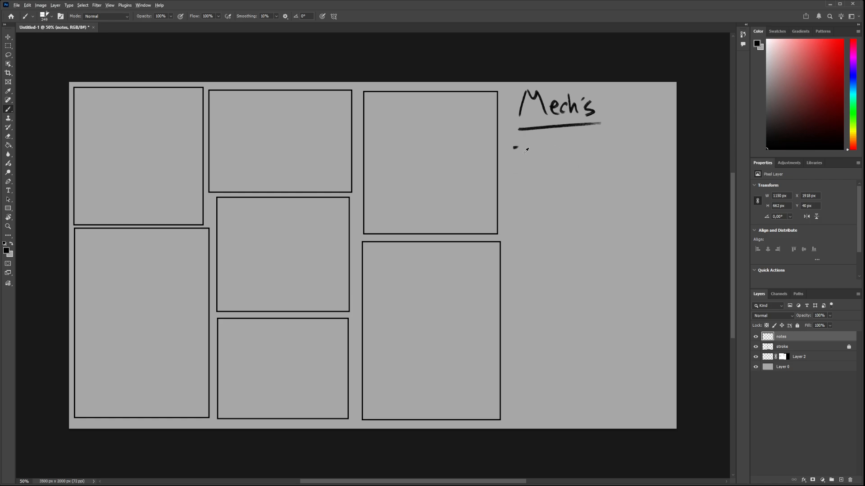
Handwrite "Bipedal" as the first bullet under the Mech's heading and begin a second bullet
left_click_drag(515, 151, 504, 153)
mouse_move(525, 139)
left_mouse_down()
mouse_move(525, 161)
mouse_move(564, 154)
left_mouse_up()
key("ctrl+z")
left_click(556, 148)
mouse_move(572, 141)
left_mouse_down()
mouse_move(570, 151)
mouse_move(596, 153)
left_mouse_up()
key("ctrl+z")
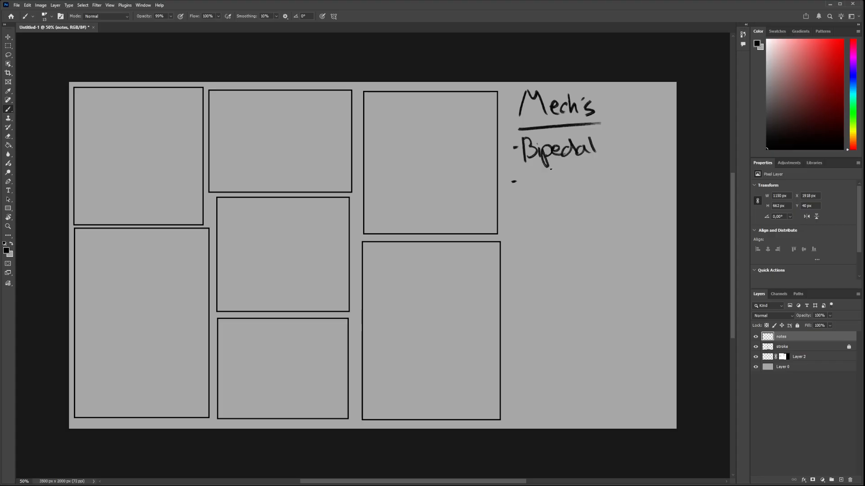
Erase all the handwriting from the notes layer
key("e")
mouse_move(530, 134)
left_mouse_down()
mouse_move(496, 185)
mouse_move(555, 175)
mouse_move(611, 108)
left_mouse_up()
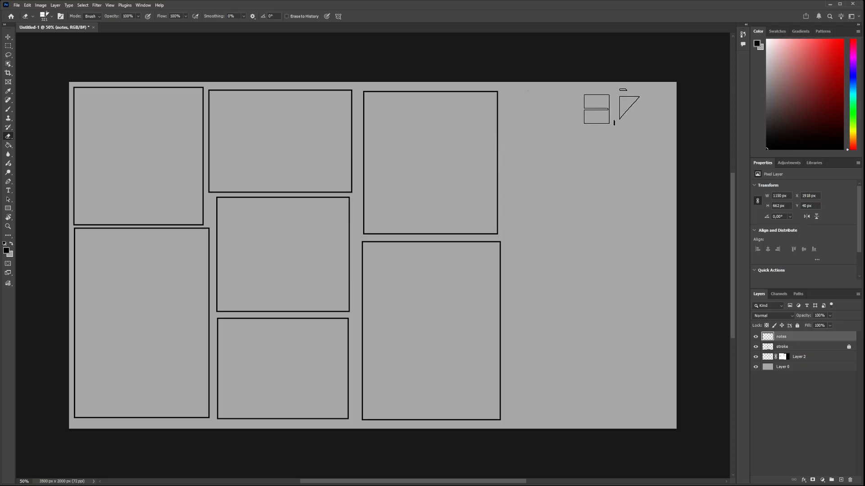
key("z")
mouse_move(559, 134)
left_mouse_down()
mouse_move(586, 131)
mouse_move(496, 175)
left_mouse_up()
key("b")
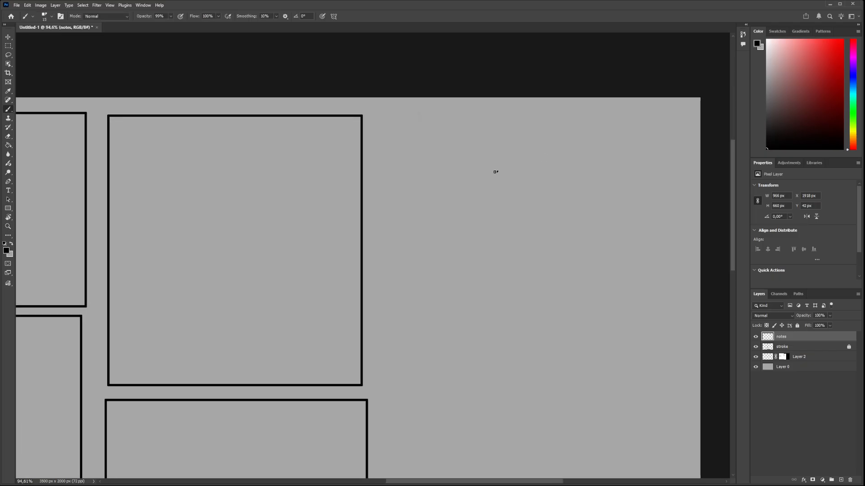
key("e")
mouse_move(434, 132)
left_mouse_down()
mouse_move(424, 120)
mouse_move(493, 134)
left_mouse_up()
Handwrite and underline the heading "Mech's" on the notes layer near the top of the area beside the frames
key("b")
left_click_drag(419, 124, 415, 158)
mouse_move(422, 126)
left_mouse_down()
mouse_move(449, 155)
mouse_move(458, 144)
mouse_move(472, 151)
left_mouse_up()
key("ctrl+z")
mouse_move(479, 128)
left_mouse_down()
mouse_move(487, 152)
mouse_move(493, 137)
mouse_move(501, 146)
left_mouse_up()
left_click_drag(413, 170, 516, 159)
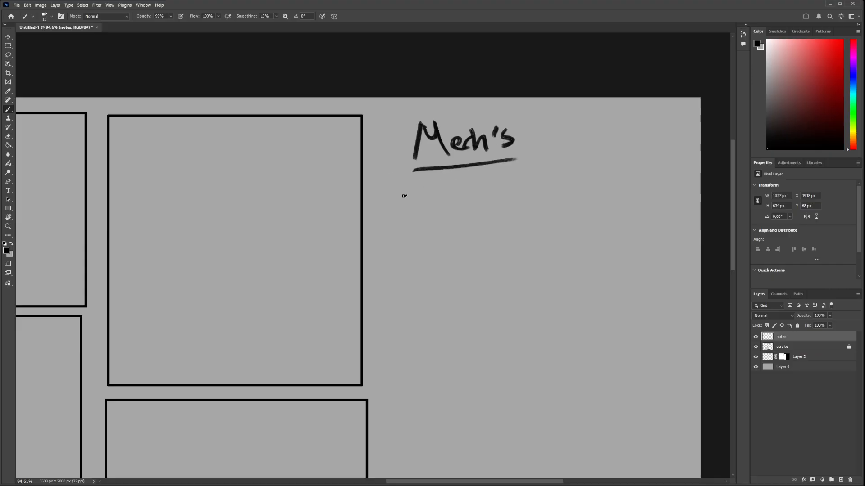
Write the first bullet, "Bipedal", below the underlined heading
left_click_drag(392, 202, 409, 208)
mouse_move(407, 190)
left_mouse_down()
mouse_move(436, 207)
mouse_move(440, 196)
mouse_move(455, 211)
mouse_move(474, 205)
left_mouse_up()
mouse_move(484, 198)
left_mouse_down()
mouse_move(474, 183)
mouse_move(488, 205)
left_mouse_up()
left_click_drag(500, 194, 514, 203)
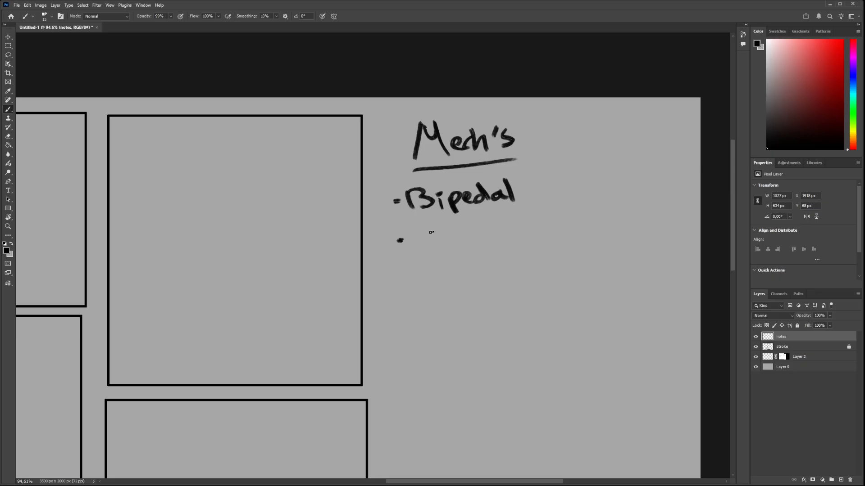
Write "Chunky" as the second bullet and a third bullet beginning "No we" beneath it
mouse_move(435, 228)
left_mouse_down()
mouse_move(450, 252)
mouse_move(478, 249)
left_mouse_up()
key("ctrl+z")
left_click_drag(481, 229, 480, 250)
left_click_drag(493, 238, 494, 246)
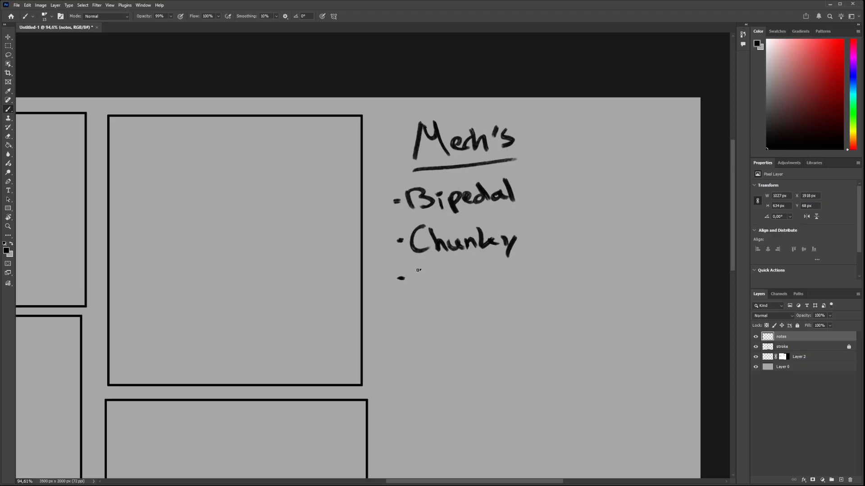
left_click_drag(417, 271, 430, 268)
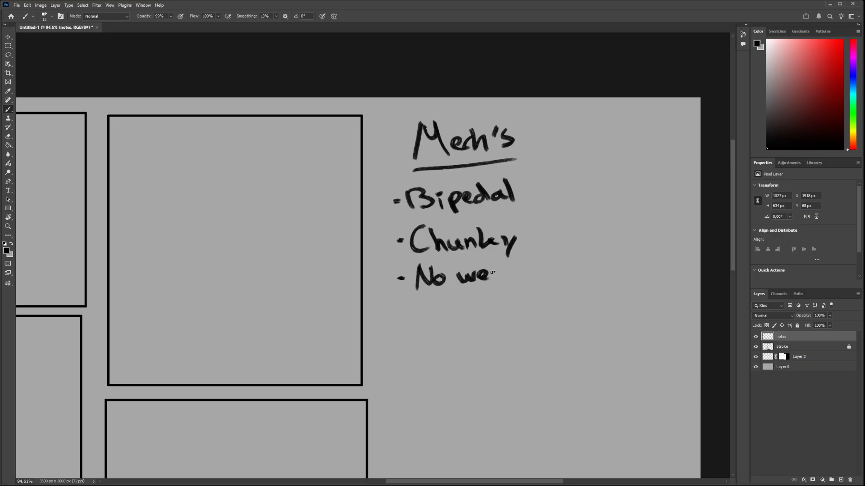
mouse_move(499, 273)
left_mouse_down()
mouse_move(502, 279)
mouse_move(520, 270)
mouse_move(496, 281)
mouse_move(484, 282)
mouse_move(509, 274)
mouse_move(473, 277)
left_mouse_up()
Target the artwork of masked Layer 2, rather than its mask, and enlarge the brush for painting in the first frame
key("z")
key("z")
key("z")
key("space")
left_click_drag(492, 279, 615, 256)
left_click_drag(448, 275, 468, 274)
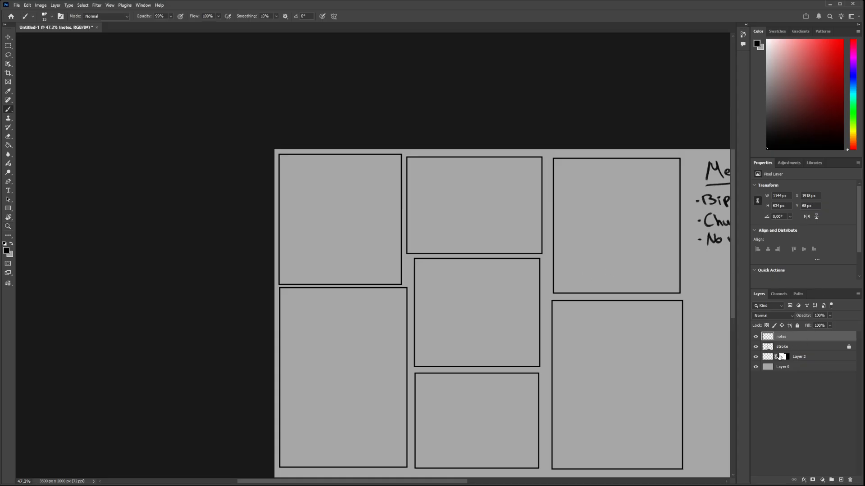
left_click(768, 357)
key("z")
left_click_drag(324, 247, 329, 246)
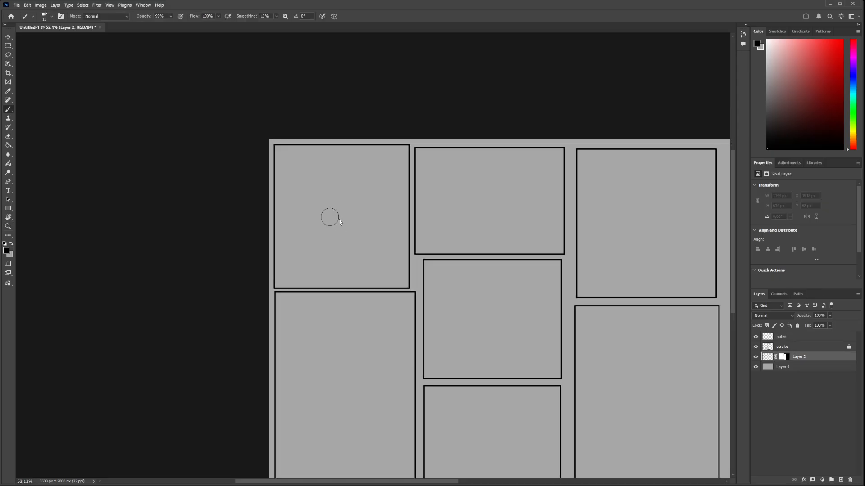
key(".")
Try blocking out a black silhouette in the first frame by alternating brush and eraser strokes, and erase the result
mouse_move(336, 191)
left_mouse_down()
mouse_move(314, 246)
mouse_move(340, 261)
mouse_move(350, 204)
mouse_move(339, 264)
mouse_move(342, 236)
left_mouse_up()
key("e")
mouse_move(302, 214)
left_mouse_down()
mouse_move(362, 305)
mouse_move(367, 240)
left_mouse_up()
key("b")
mouse_move(345, 212)
left_mouse_down()
mouse_move(333, 251)
mouse_move(334, 241)
mouse_move(315, 271)
left_mouse_up()
key("e")
left_click_drag(324, 216, 309, 242)
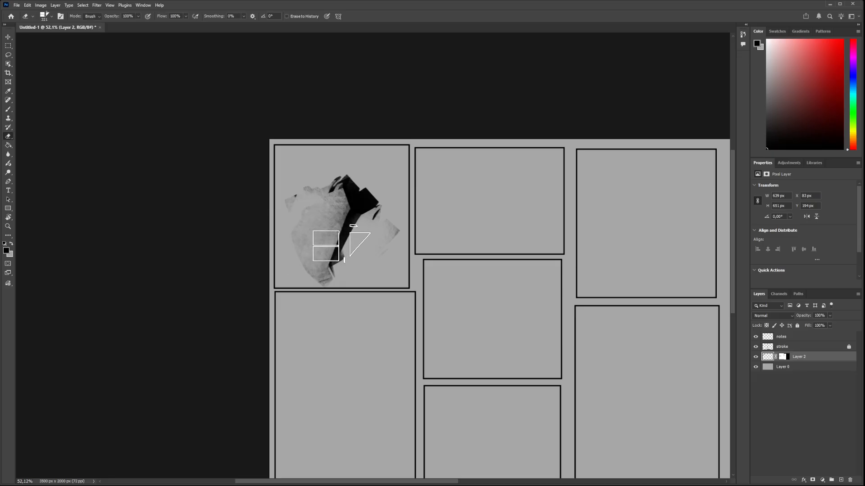
mouse_move(344, 250)
left_mouse_down()
mouse_move(349, 193)
mouse_move(308, 208)
left_mouse_up()
Try a second black silhouette from broad, crossing strokes in the first frame, and clear it away
key("b")
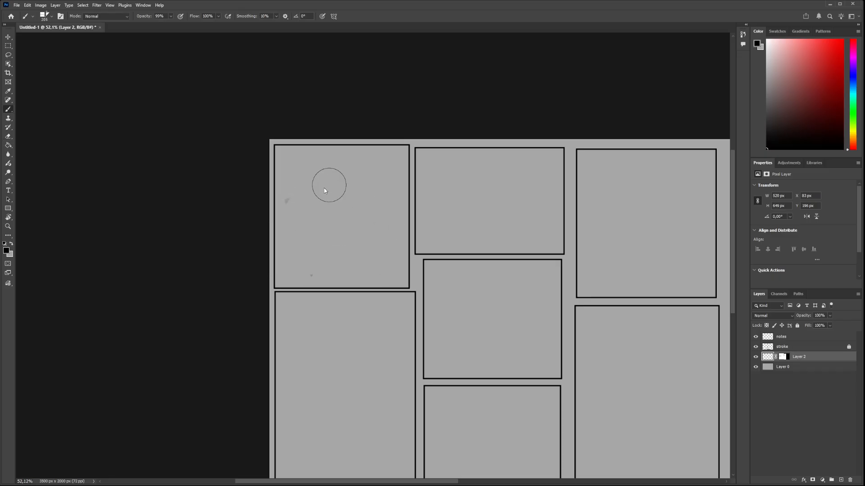
mouse_move(324, 187)
left_mouse_down()
mouse_move(331, 216)
mouse_move(351, 199)
mouse_move(355, 211)
mouse_move(328, 239)
mouse_move(315, 227)
mouse_move(315, 255)
mouse_move(358, 241)
mouse_move(299, 246)
mouse_move(351, 232)
left_mouse_up()
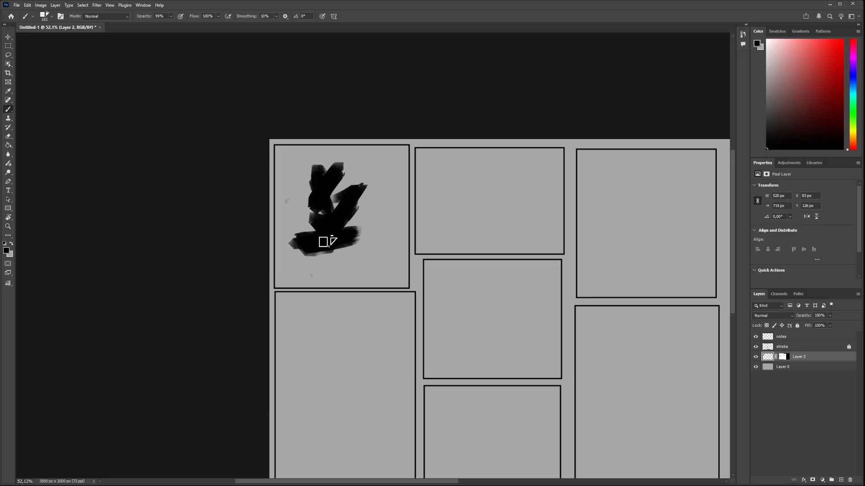
left_click_drag(328, 241, 320, 283)
mouse_move(359, 238)
left_mouse_down()
mouse_move(350, 293)
mouse_move(374, 246)
mouse_move(323, 272)
left_mouse_up()
key("ctrl+z")
key("e")
key("ctrl+z")
key("ctrl+z")
key("ctrl+z")
key("ctrl+z")
key("ctrl+z")
key("ctrl+z")
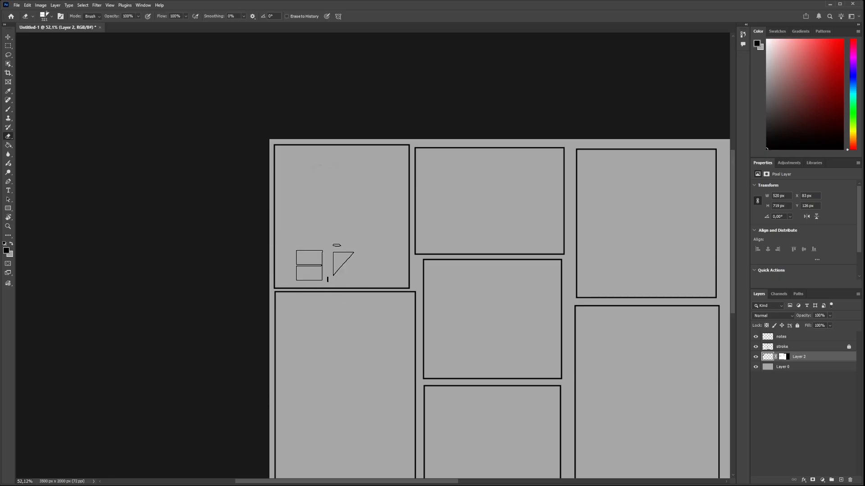
Paint a black silhouette with angled, crossing strokes in the first frame using a smaller brush, carving into it with the eraser
key("b")
mouse_move(321, 180)
left_mouse_down("alt")
mouse_move(311, 186)
mouse_move(329, 200)
mouse_move(365, 168)
mouse_move(333, 193)
mouse_move(353, 201)
mouse_move(326, 246)
left_mouse_up("alt")
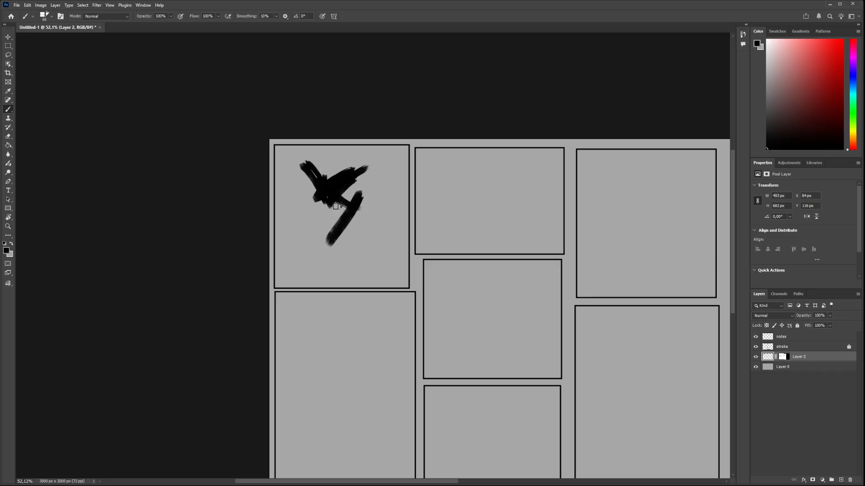
key("e")
mouse_move(340, 217)
left_mouse_down()
mouse_move(342, 194)
mouse_move(358, 219)
mouse_move(336, 242)
mouse_move(326, 231)
mouse_move(352, 239)
mouse_move(377, 212)
mouse_move(351, 242)
left_mouse_up()
key("b")
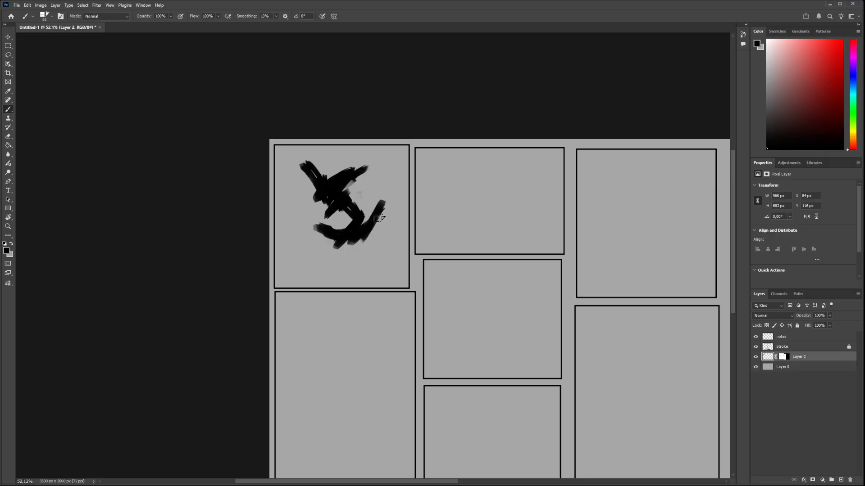
left_click_drag(336, 247, 372, 248)
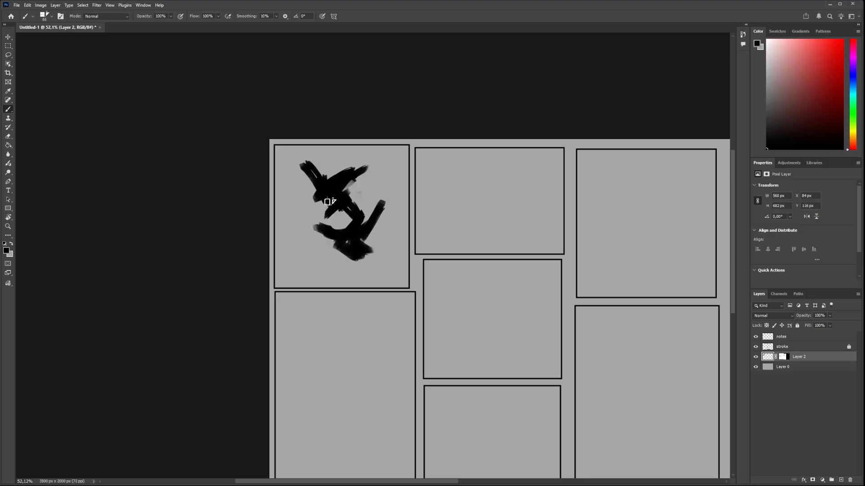
Lasso the silhouette in the first frame, scale it down to about 69%, and center it in the frame's upper part
left_click(8, 54)
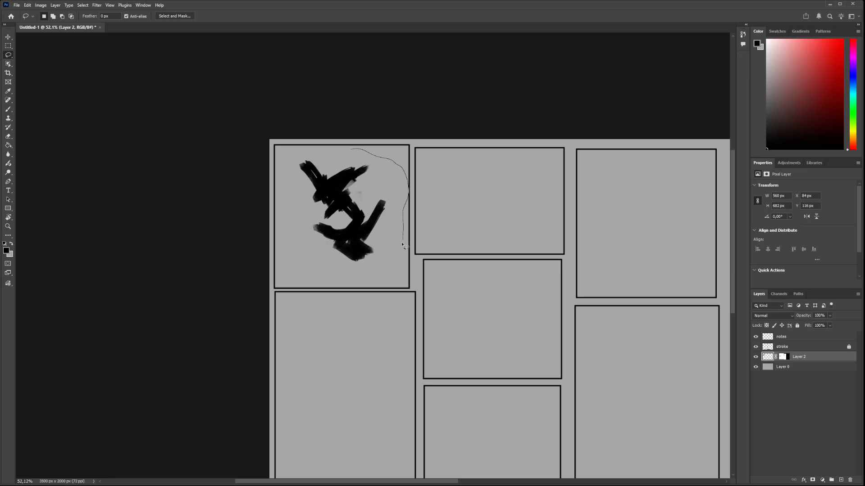
mouse_move(347, 148)
left_mouse_down()
mouse_move(400, 149)
mouse_move(408, 163)
left_mouse_up()
key("ctrl+t")
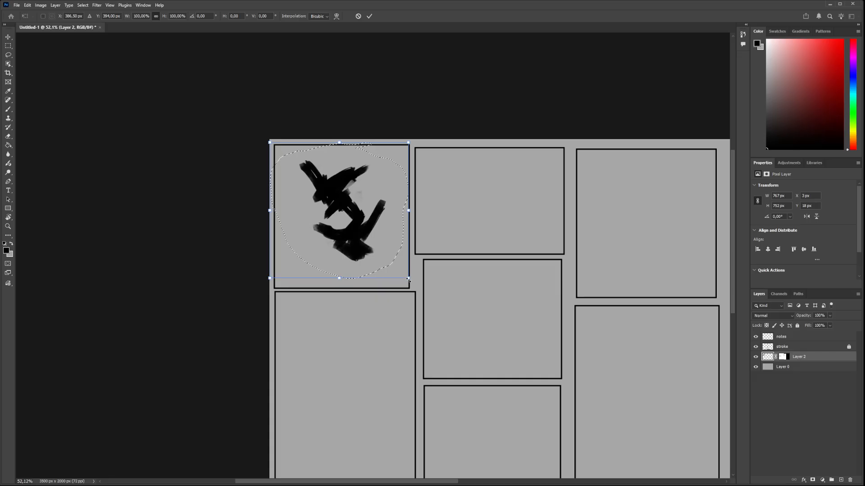
left_click_drag(404, 275, 366, 238)
left_click_drag(321, 198, 345, 200)
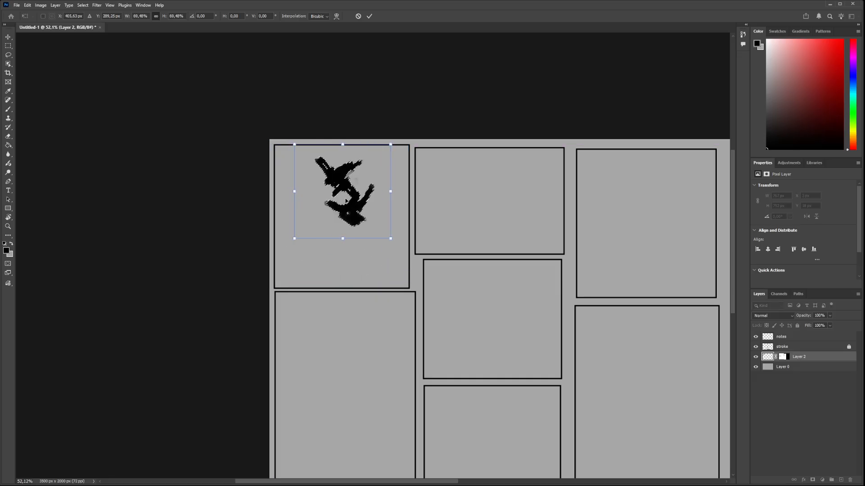
key("Return")
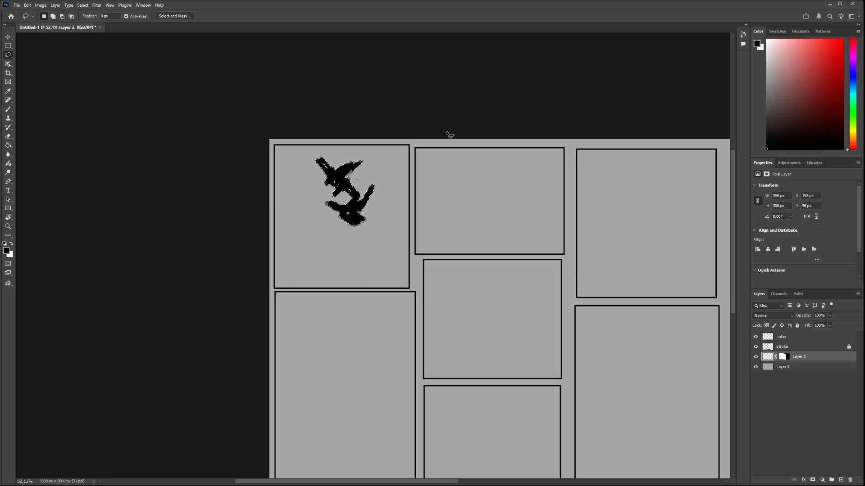
Deselect the silhouette in the first frame and paint broad black strokes below it for the hips and upper legs
key("b")
key("ctrl+d")
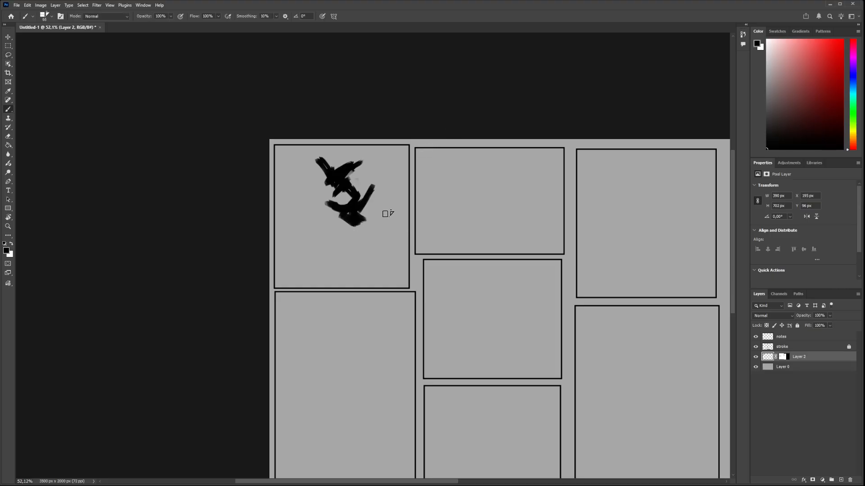
left_click_drag(376, 219, 349, 243)
mouse_move(371, 223)
left_mouse_down()
mouse_move(336, 251)
mouse_move(349, 247)
mouse_move(339, 240)
mouse_move(381, 236)
mouse_move(360, 266)
left_mouse_up()
key("ctrl+z")
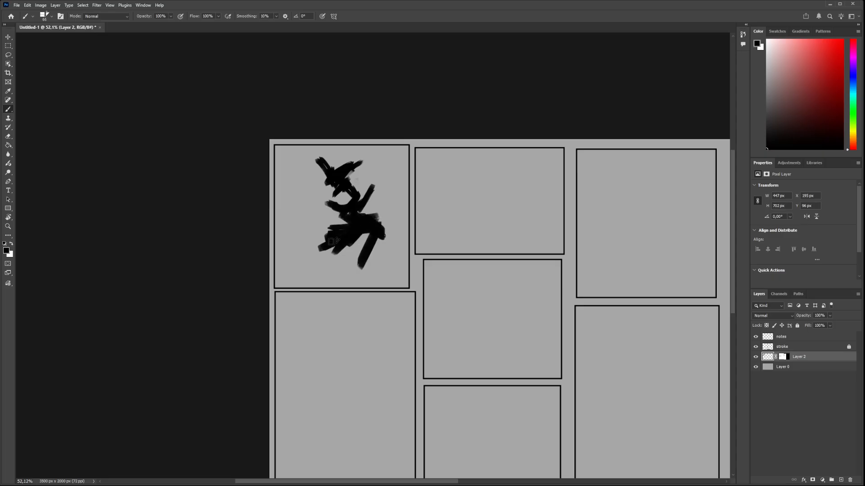
Try several leg strokes below the hips of the first silhouette, and erase the lower legs
left_click_drag(331, 242, 353, 248)
left_click_drag(353, 247, 315, 256)
key("ctrl+z")
mouse_move(353, 254)
left_mouse_down()
mouse_move(344, 268)
mouse_move(376, 247)
left_mouse_up()
left_click_drag(312, 254, 384, 267)
key("ctrl+z")
key("e")
mouse_move(343, 245)
left_mouse_down()
mouse_move(352, 257)
mouse_move(326, 259)
left_mouse_up()
key("b")
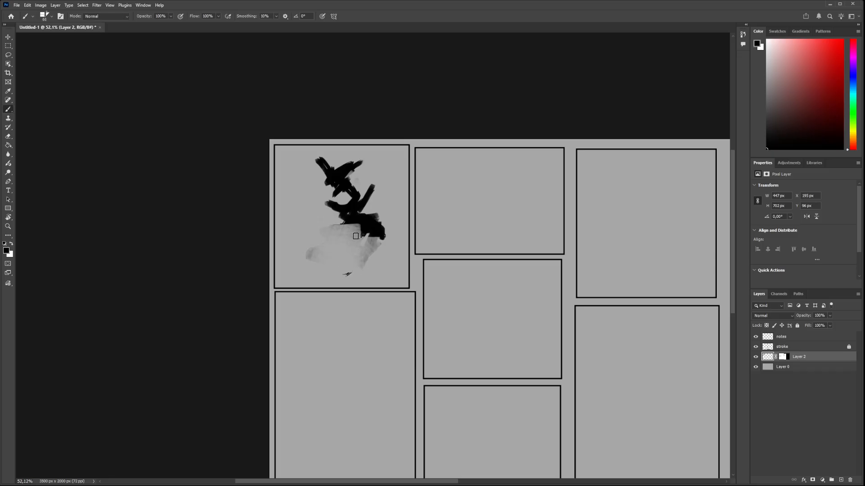
Paint two bent legs with feet reaching the lower edge of the first frame
mouse_move(361, 232)
left_mouse_down()
mouse_move(340, 243)
mouse_move(378, 245)
mouse_move(366, 284)
mouse_move(368, 271)
left_mouse_up()
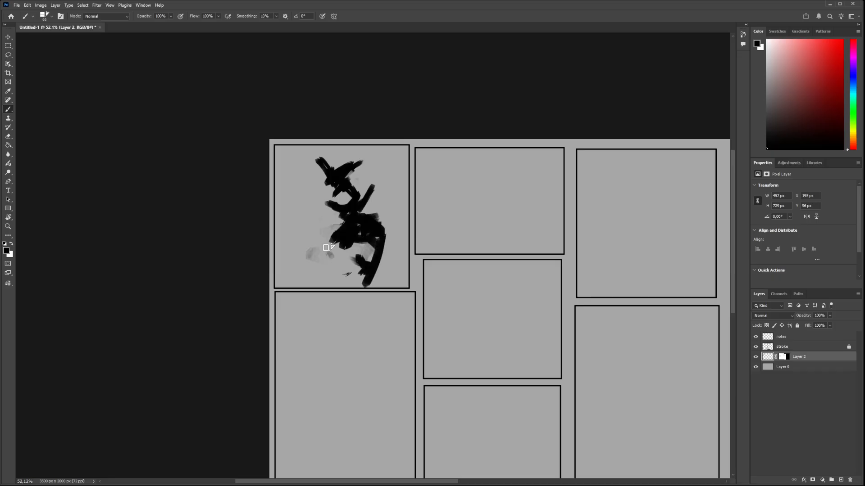
mouse_move(340, 243)
left_mouse_down()
mouse_move(330, 267)
mouse_move(349, 262)
left_mouse_up()
mouse_move(338, 265)
left_mouse_down()
mouse_move(323, 281)
mouse_move(335, 267)
left_mouse_up()
Block out a black silhouette with broad V-shaped shoulder strokes in the second frame of the upper row
key("z")
mouse_move(385, 237)
left_mouse_down()
mouse_move(352, 235)
mouse_move(378, 234)
left_mouse_up()
key("space")
left_click_drag(437, 196, 367, 216)
key("z")
left_click_drag(374, 215, 409, 214)
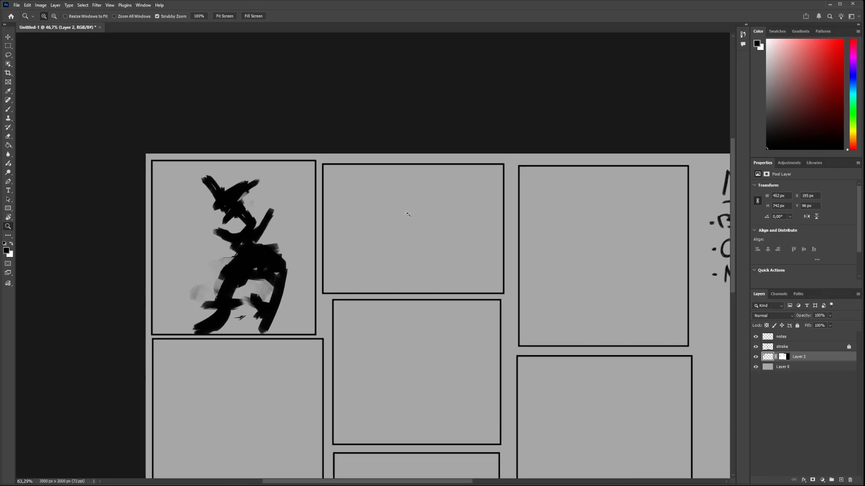
key("z")
left_click_drag(356, 221, 339, 215)
key("z")
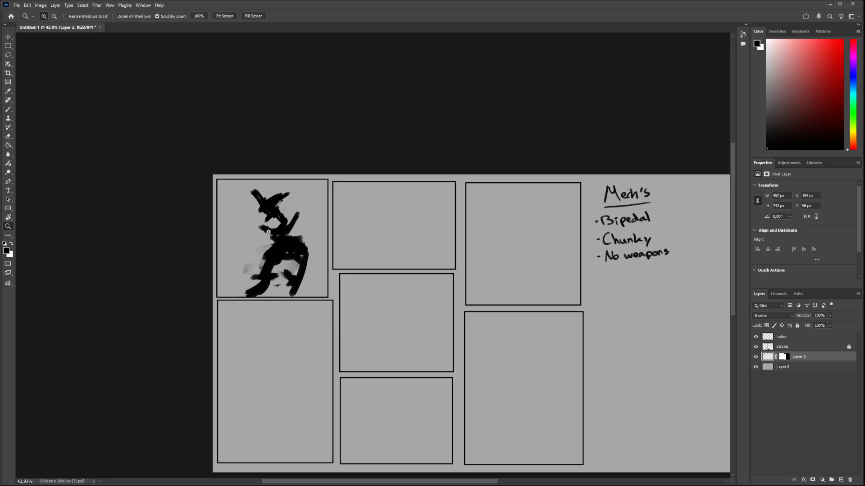
mouse_move(360, 226)
left_mouse_down()
mouse_move(374, 218)
mouse_move(370, 200)
mouse_move(412, 206)
mouse_move(388, 229)
mouse_move(392, 202)
mouse_move(406, 210)
mouse_move(375, 221)
left_mouse_up()
key("b")
key("e")
key("b")
mouse_move(392, 211)
left_mouse_down()
mouse_move(416, 212)
mouse_move(453, 191)
mouse_move(430, 228)
mouse_move(366, 194)
left_mouse_up()
right_click(420, 212, "alt")
Carve away the lower middle of the second frame's silhouette with a large eraser and repaint it as a rounded body
key("e")
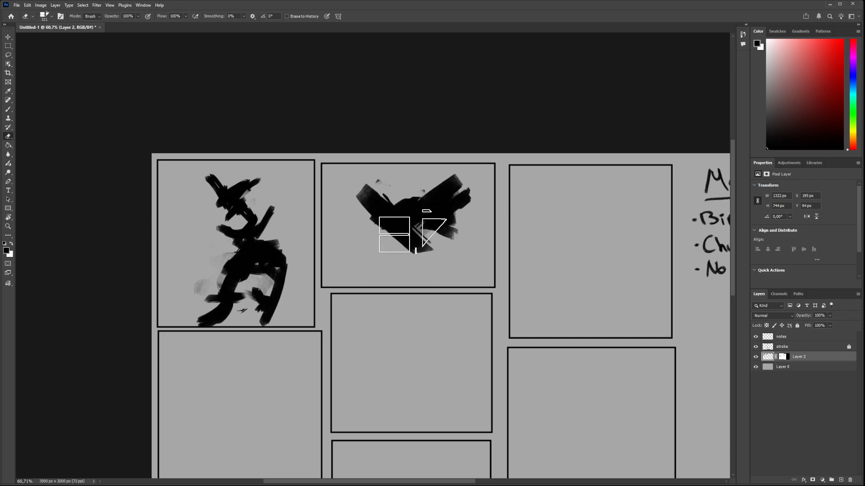
mouse_move(411, 227)
left_mouse_down()
mouse_move(420, 231)
mouse_move(410, 259)
left_mouse_up()
key("b")
key("e")
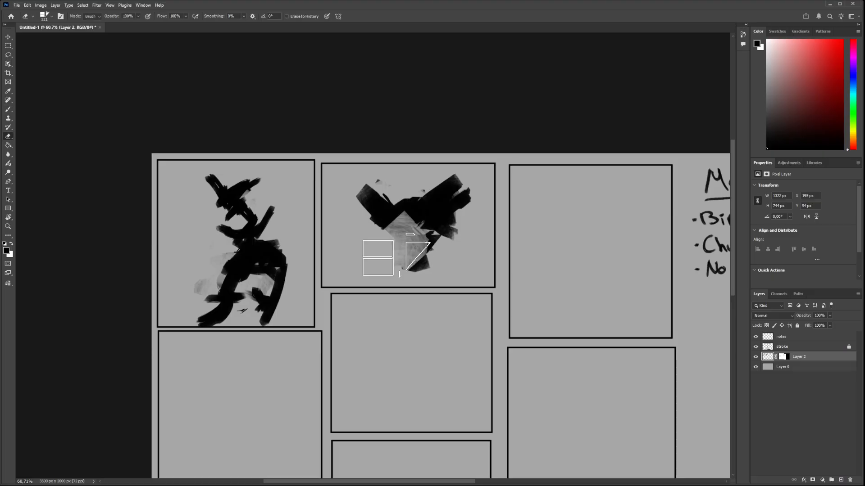
mouse_move(390, 239)
left_mouse_down()
mouse_move(368, 234)
mouse_move(396, 240)
mouse_move(393, 261)
mouse_move(414, 249)
mouse_move(413, 267)
mouse_move(406, 236)
mouse_move(428, 259)
mouse_move(411, 257)
mouse_move(427, 220)
left_mouse_up()
key("b")
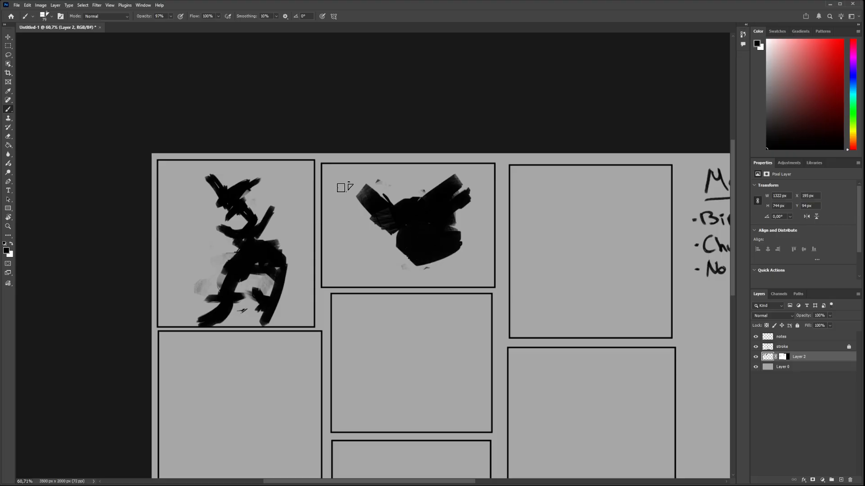
Lasso the silhouette in the second frame, scale it down, and move it toward the frame's upper center
left_click(9, 55)
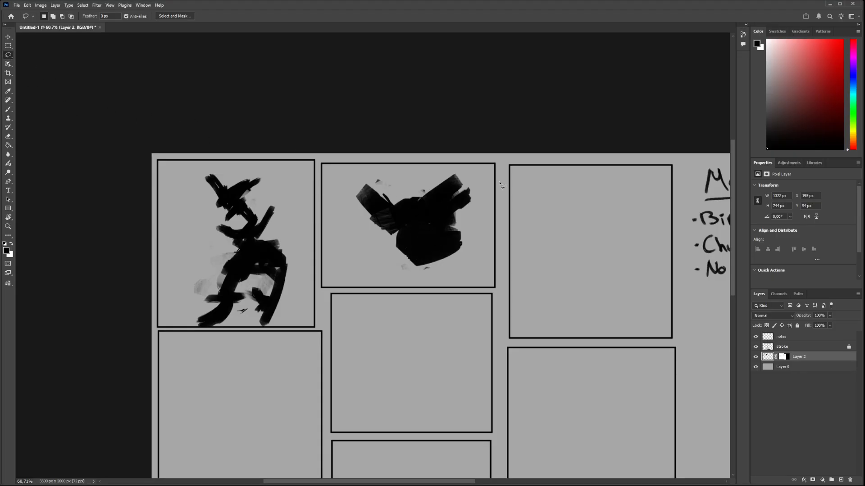
mouse_move(467, 173)
left_mouse_down()
mouse_move(450, 272)
mouse_move(326, 189)
mouse_move(463, 165)
left_mouse_up()
key("ctrl+t")
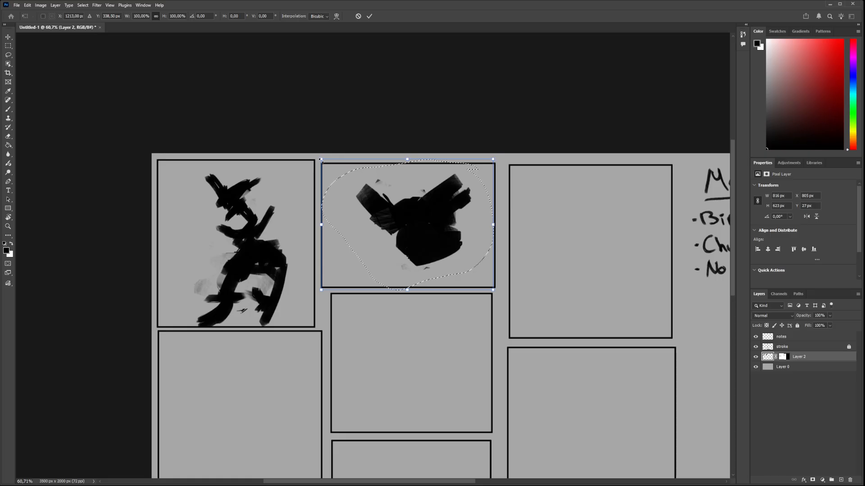
left_click_drag(321, 159, 385, 188)
left_click_drag(440, 240, 405, 209)
key("Return")
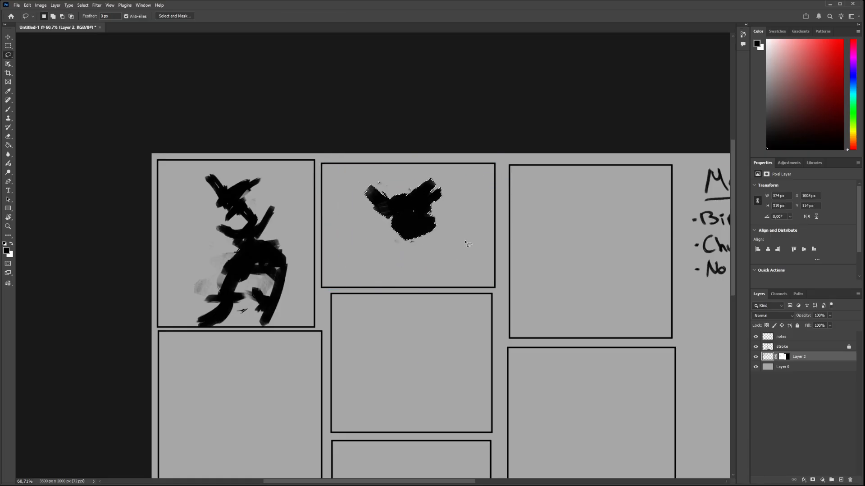
Extend the second frame's silhouette downward with a wide lower body and angled side shapes, alternating brush and eraser
key("ctrl+d")
key("b")
left_click_drag(399, 216, 400, 264)
mouse_move(394, 234)
left_mouse_down()
mouse_move(421, 245)
mouse_move(412, 275)
mouse_move(409, 251)
mouse_move(418, 243)
mouse_move(385, 256)
mouse_move(436, 247)
mouse_move(411, 261)
mouse_move(406, 249)
mouse_move(439, 245)
left_mouse_up()
key("e")
right_click(412, 246, "alt")
key("b")
mouse_move(391, 261)
left_mouse_down()
mouse_move(397, 282)
mouse_move(401, 261)
mouse_move(424, 245)
mouse_move(408, 274)
mouse_move(396, 265)
mouse_move(468, 219)
mouse_move(389, 259)
mouse_move(416, 299)
mouse_move(406, 271)
mouse_move(413, 237)
left_mouse_up()
key("e")
key("b")
Lasso the enlarged silhouette in the second frame, scale it to 59.71%, place it near the frame's top, and deselect
left_click(8, 55)
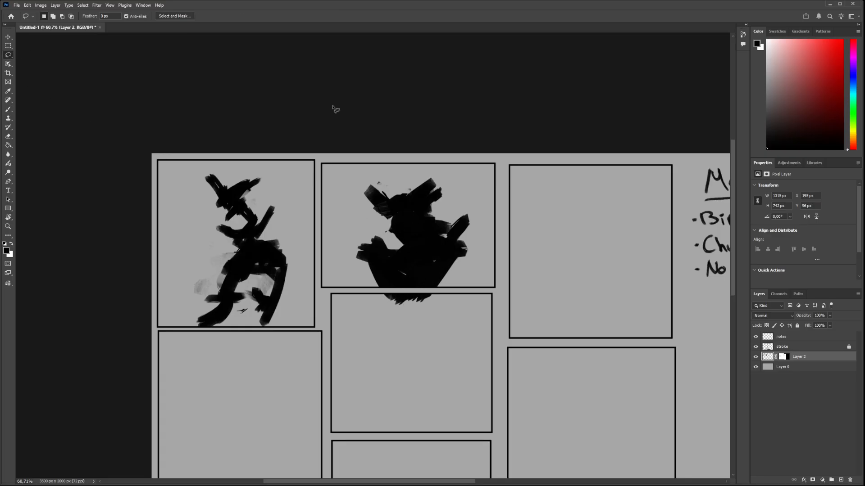
mouse_move(471, 175)
left_mouse_down()
mouse_move(436, 363)
mouse_move(312, 233)
mouse_move(436, 167)
mouse_move(477, 171)
left_mouse_up()
key("ctrl+t")
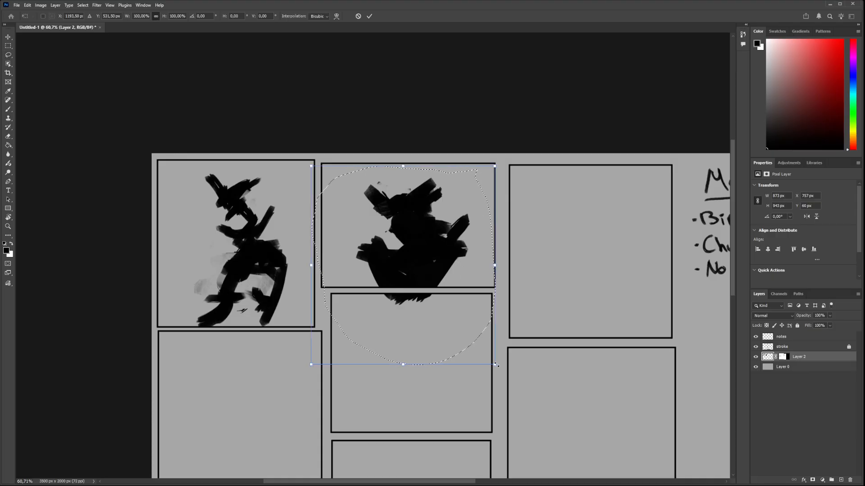
left_click_drag(494, 363, 408, 242)
left_click_drag(433, 219, 421, 225)
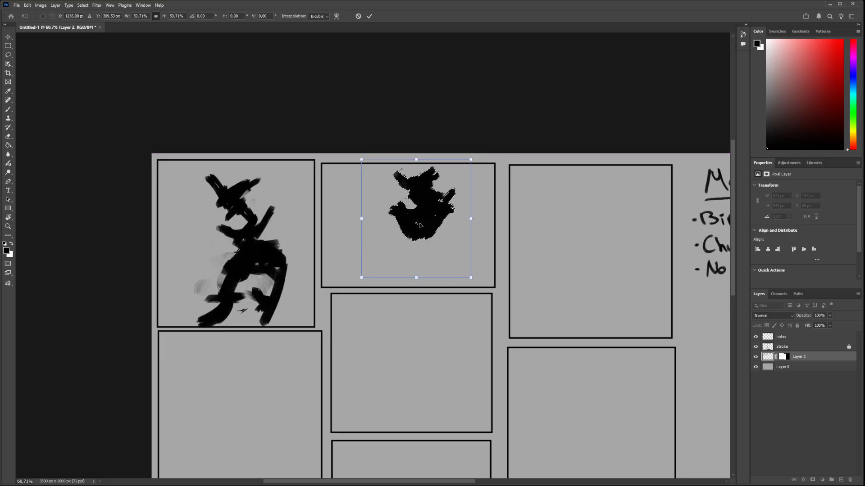
key("Return")
key("l")
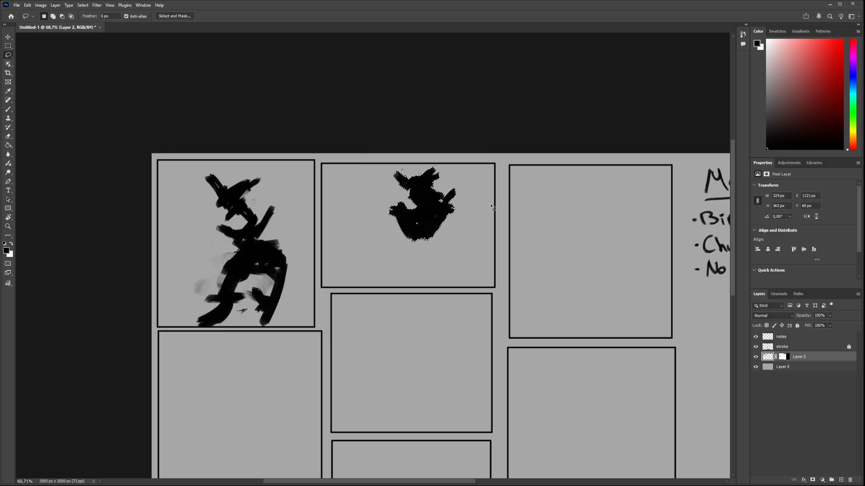
key("ctrl+d")
Paint the hips and angled legs of the second frame's silhouette down to the lower edge, refining them with the eraser
key("b")
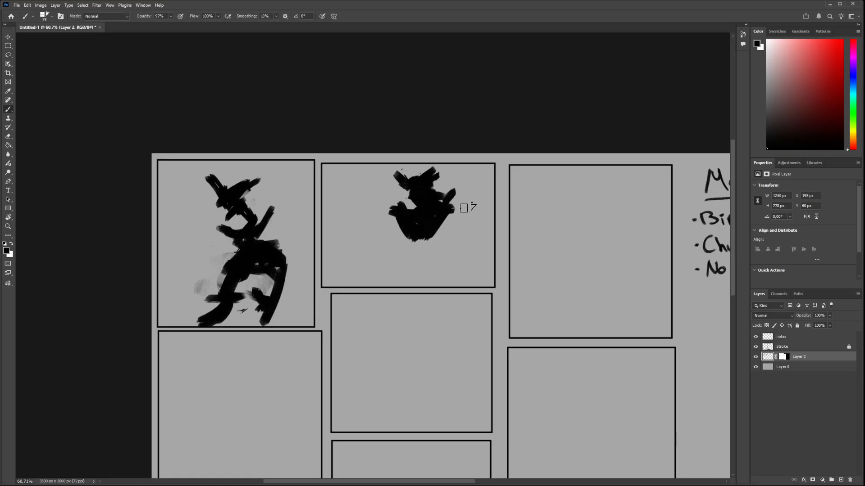
mouse_move(408, 248)
left_mouse_down()
mouse_move(446, 232)
mouse_move(424, 249)
mouse_move(446, 247)
mouse_move(410, 248)
mouse_move(438, 244)
mouse_move(460, 255)
mouse_move(427, 283)
left_mouse_up()
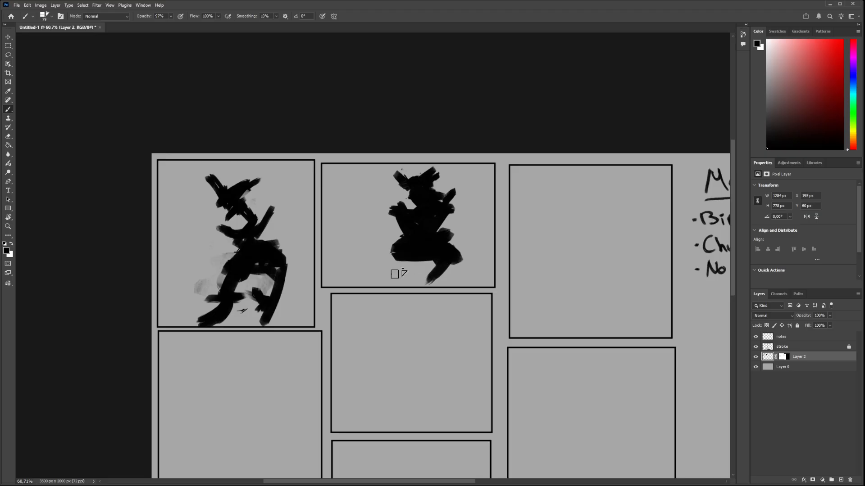
key("e")
mouse_move(401, 249)
left_mouse_down()
mouse_move(404, 269)
mouse_move(448, 268)
mouse_move(456, 253)
mouse_move(429, 267)
mouse_move(388, 266)
mouse_move(443, 265)
mouse_move(394, 262)
mouse_move(407, 275)
mouse_move(457, 270)
mouse_move(445, 260)
mouse_move(419, 264)
mouse_move(427, 251)
mouse_move(433, 261)
mouse_move(454, 252)
mouse_move(436, 252)
mouse_move(427, 293)
mouse_move(433, 266)
mouse_move(396, 261)
mouse_move(380, 277)
mouse_move(415, 274)
mouse_move(407, 276)
mouse_move(463, 250)
left_mouse_up()
key("b")
key("e")
key("b")
Block out a chunky black silhouette with a raised diagonal stroke in the tall frame below the first one
left_click_drag(450, 288, 371, 249)
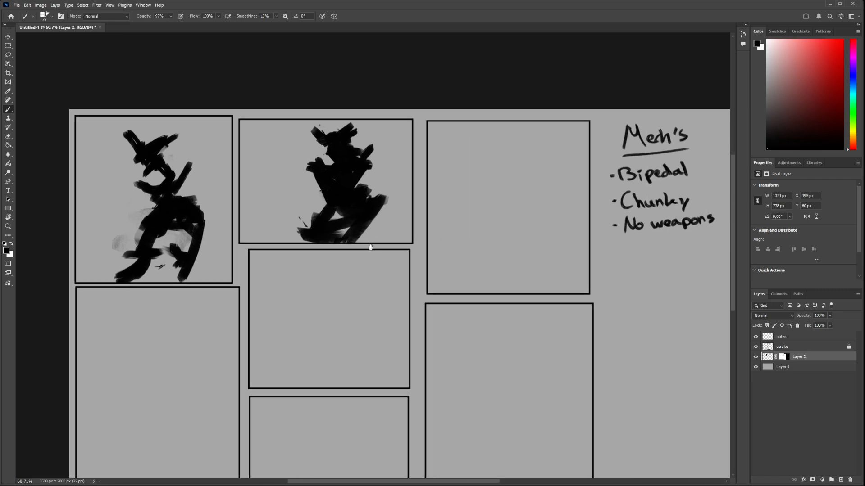
left_click_drag(448, 261, 462, 162)
left_click_drag(393, 212, 720, 196)
left_click_drag(438, 229, 570, 143)
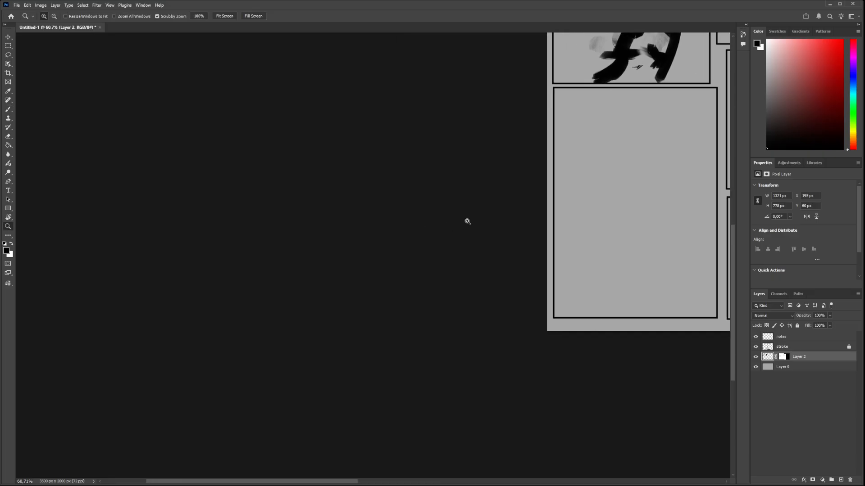
left_click_drag(466, 221, 478, 220)
left_click_drag(477, 220, 162, 282)
left_click(472, 238, "ctrl")
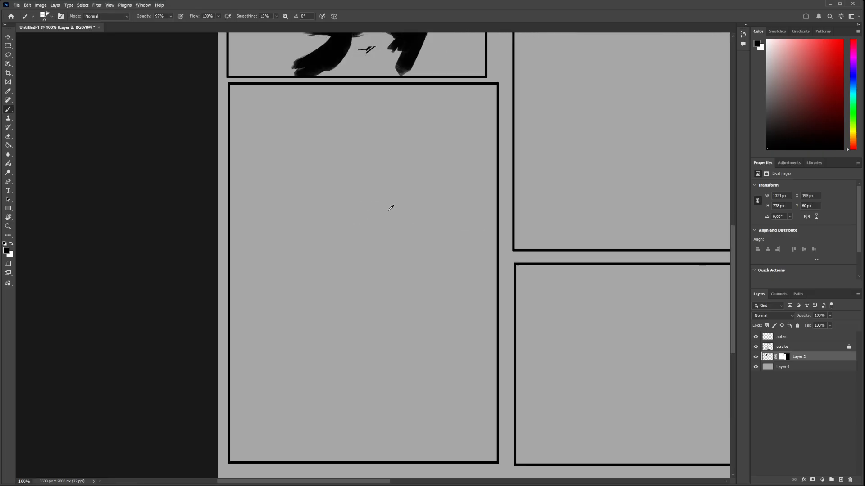
left_click_drag(390, 223, 397, 223)
mouse_move(386, 231)
left_mouse_down()
mouse_move(358, 237)
mouse_move(397, 237)
mouse_move(349, 288)
mouse_move(342, 252)
mouse_move(405, 265)
mouse_move(347, 295)
mouse_move(406, 187)
mouse_move(377, 195)
mouse_move(398, 222)
mouse_move(375, 245)
mouse_move(412, 231)
left_mouse_up()
key("e")
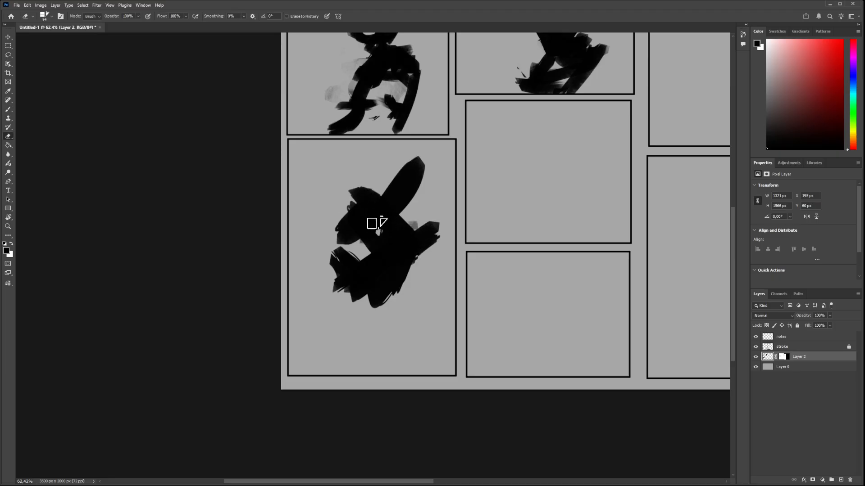
Reshape the tall frame's silhouette into a solid tapering torso using a larger brush, and erase its lower edges
mouse_move(373, 182)
left_mouse_down()
mouse_move(347, 218)
mouse_move(378, 200)
mouse_move(355, 203)
mouse_move(365, 237)
mouse_move(349, 234)
left_mouse_up()
key("b")
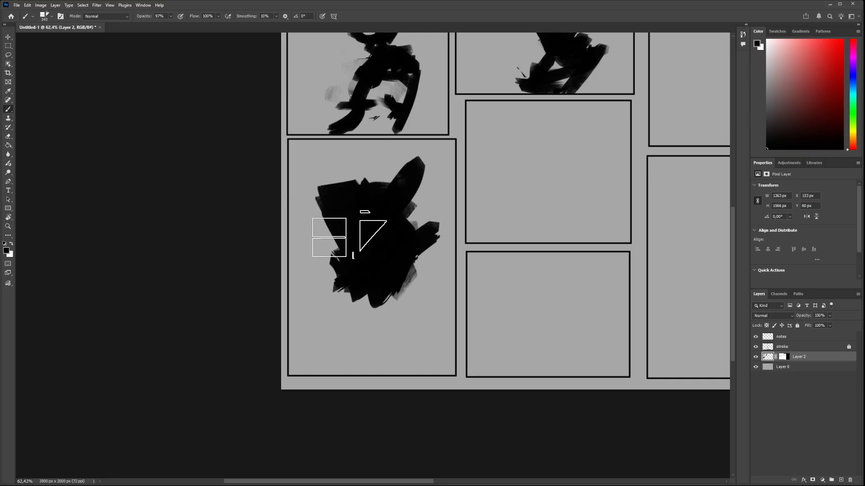
key("e")
mouse_move(401, 281)
left_mouse_down()
mouse_move(379, 314)
mouse_move(343, 297)
mouse_move(341, 278)
mouse_move(425, 270)
mouse_move(442, 259)
left_mouse_up()
Lasso the torso in the tall frame, scale it to 66.20%, center it in the frame's upper part, and deselect
scroll(399, 228, "down", 2)
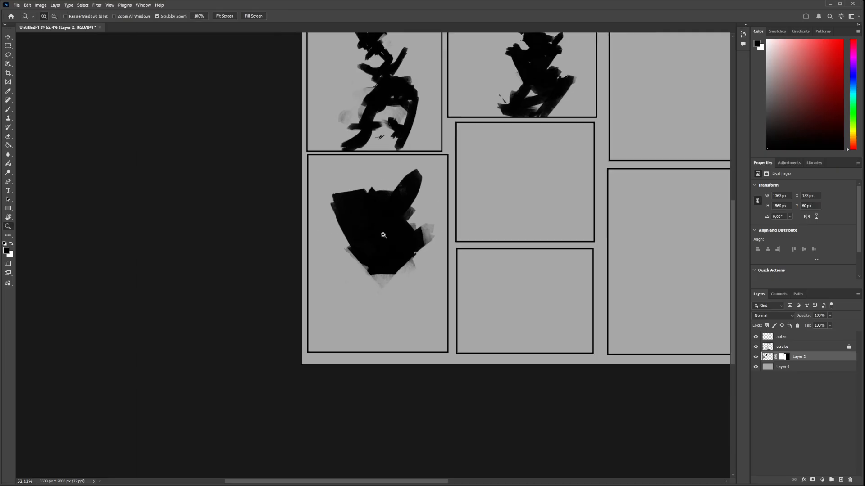
left_click(10, 55)
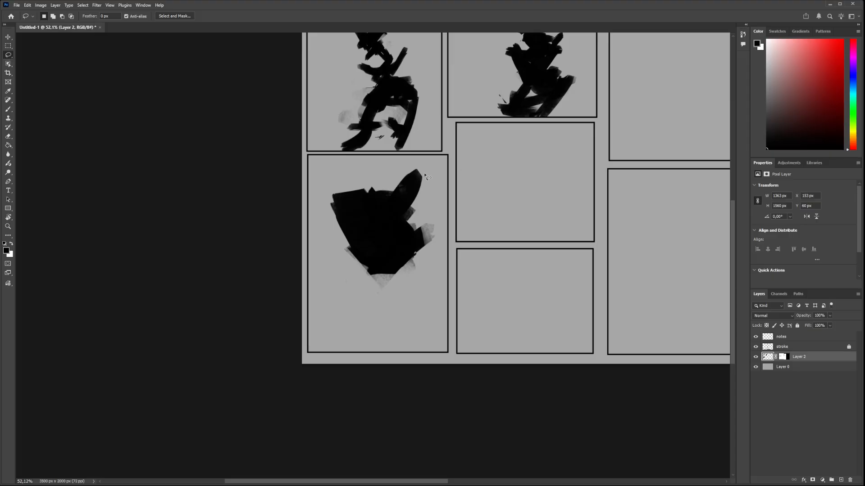
left_click_drag(408, 168, 417, 166)
key("ctrl+t")
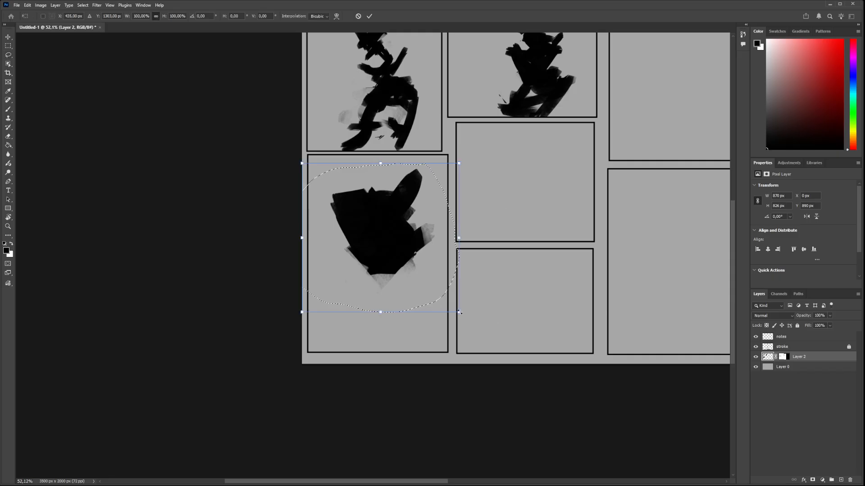
left_click_drag(459, 312, 406, 261)
left_click_drag(357, 206, 386, 206)
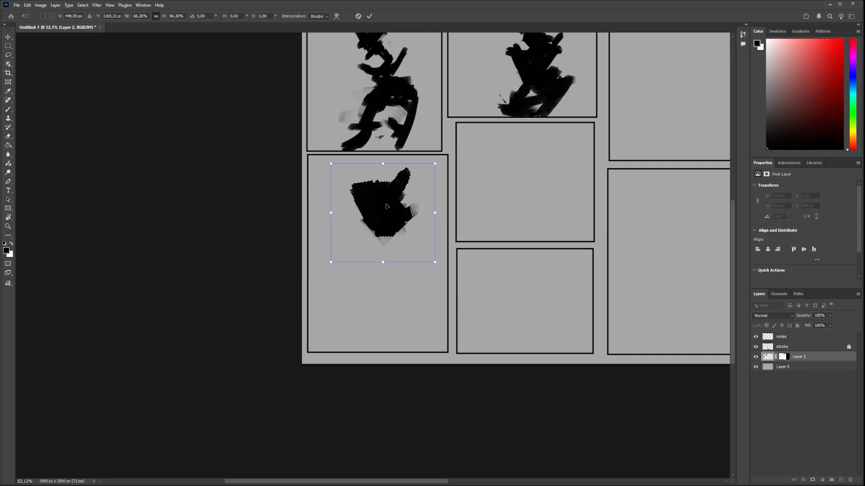
key("Return")
key("ctrl+d")
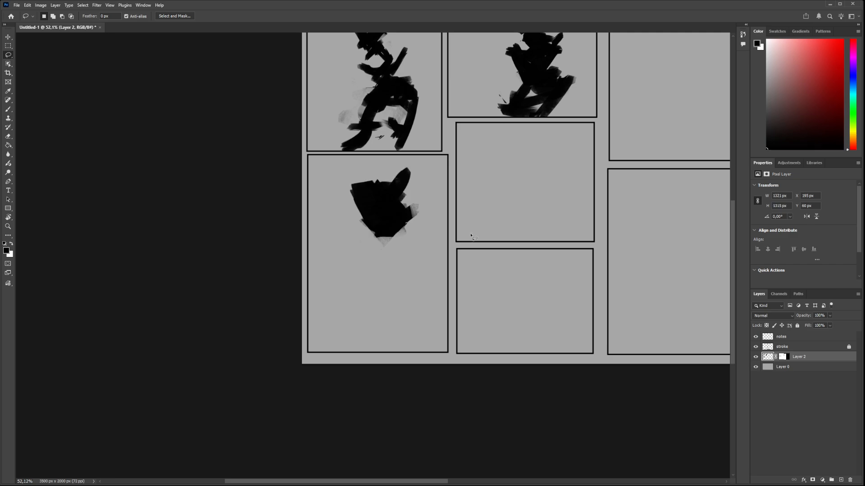
Paint a waist, rounded hip joints and two thin legs below the tall frame's torso with a smaller brush
key("b")
scroll(387, 243, "up", 1)
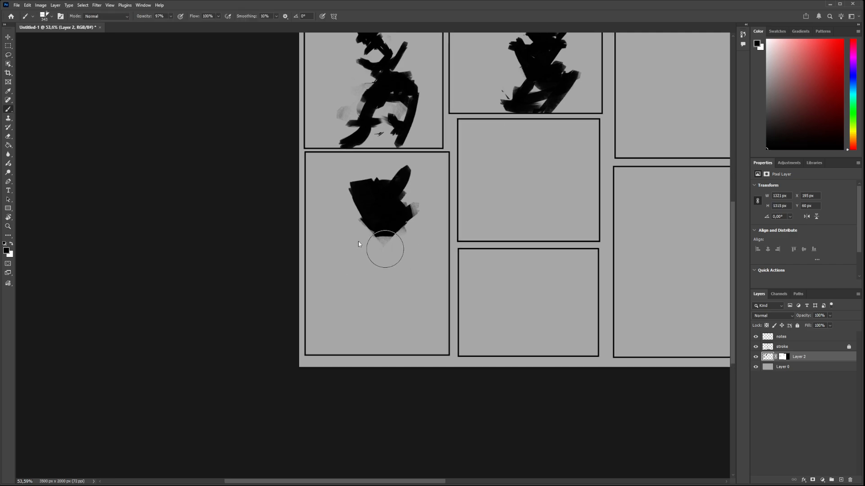
right_click(388, 244, "alt")
mouse_move(385, 237)
left_mouse_down()
mouse_move(380, 259)
mouse_move(417, 269)
mouse_move(376, 276)
mouse_move(378, 290)
mouse_move(353, 327)
left_mouse_up()
key("ctrl+z")
key("ctrl+z")
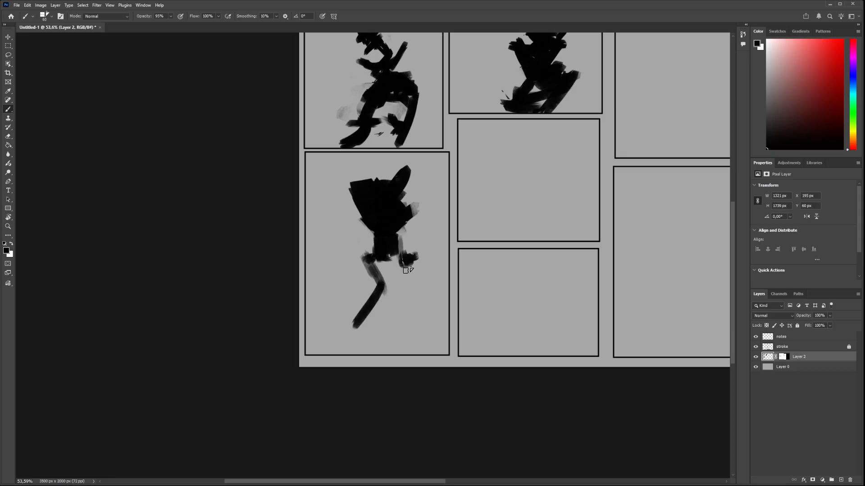
left_click_drag(416, 270, 401, 324)
key("ctrl+z")
left_click_drag(412, 271, 412, 324)
left_click_drag(365, 258, 377, 275)
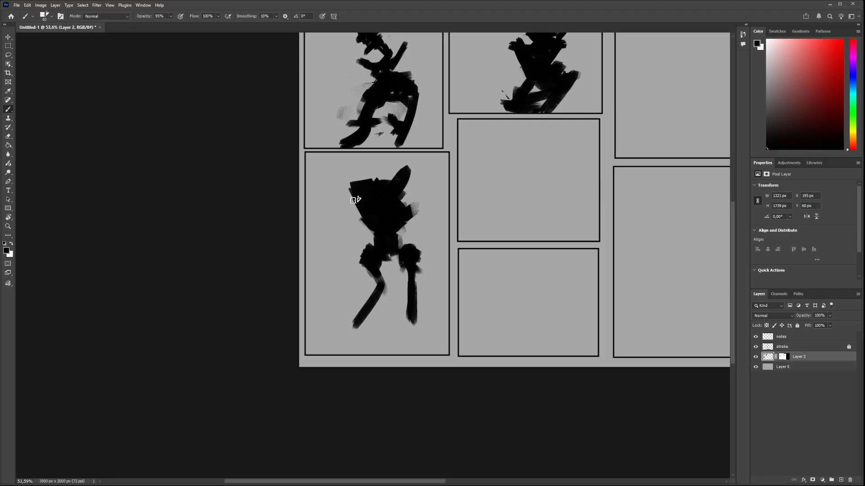
Rework the tall frame's torso into an angular diamond-like mass with a raised diagonal arm, using brush and eraser
mouse_move(401, 185)
left_mouse_down()
mouse_move(435, 171)
mouse_move(407, 195)
left_mouse_up()
mouse_move(354, 177)
left_mouse_down()
mouse_move(364, 182)
mouse_move(351, 179)
mouse_move(359, 197)
mouse_move(352, 203)
mouse_move(374, 175)
mouse_move(341, 209)
mouse_move(371, 170)
mouse_move(382, 183)
mouse_move(345, 207)
mouse_move(358, 226)
mouse_move(327, 218)
mouse_move(361, 231)
left_mouse_up()
key("e")
key("b")
key("e")
mouse_move(421, 193)
left_mouse_down()
mouse_move(438, 185)
mouse_move(431, 174)
mouse_move(440, 192)
mouse_move(429, 200)
mouse_move(449, 175)
left_mouse_up()
key("ctrl+z")
key("ctrl+z")
key("b")
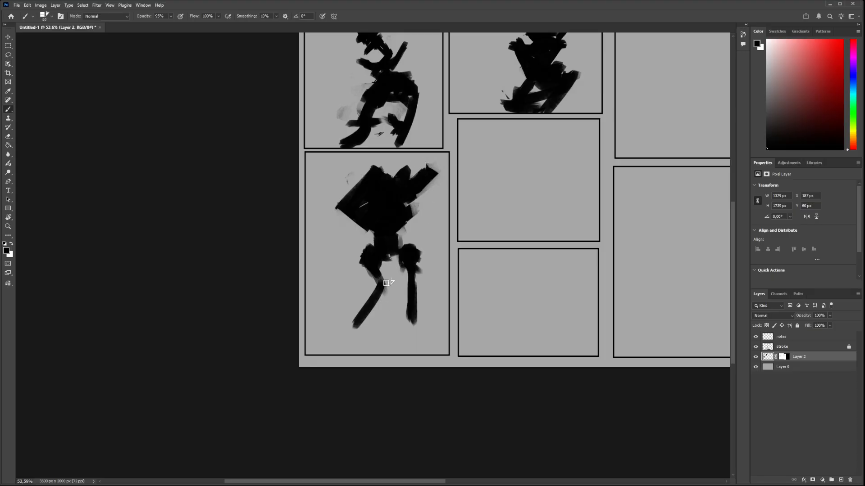
Paint wide, flat feet at the ends of both legs of the tall frame's silhouette
mouse_move(411, 325)
left_mouse_down()
mouse_move(399, 325)
mouse_move(423, 324)
left_mouse_up()
mouse_move(361, 329)
left_mouse_down()
mouse_move(349, 327)
mouse_move(365, 324)
left_mouse_up()
key("z")
left_click_drag(407, 288, 379, 288)
left_click_drag(416, 239, 387, 290)
mouse_move(387, 290)
left_mouse_down()
mouse_move(400, 289)
mouse_move(399, 267)
mouse_move(417, 243)
left_mouse_up()
mouse_move(416, 246)
left_mouse_down()
mouse_move(455, 245)
mouse_move(405, 248)
mouse_move(374, 267)
mouse_move(391, 274)
left_mouse_up()
key("e")
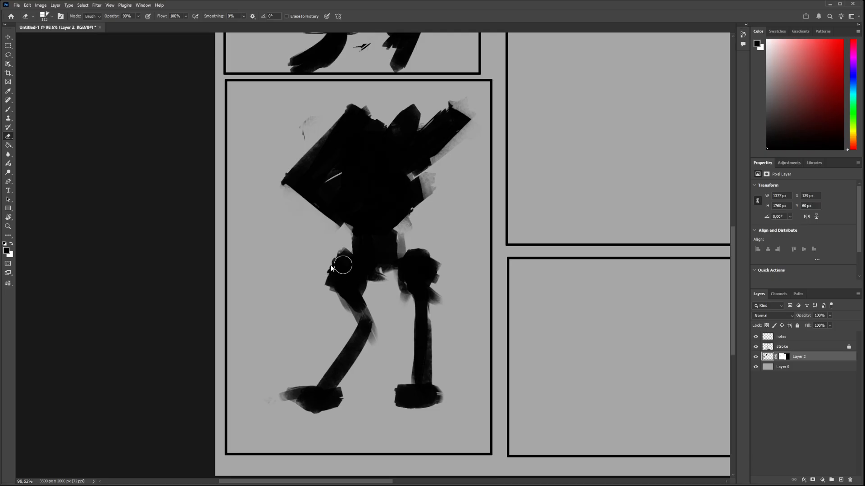
key("b")
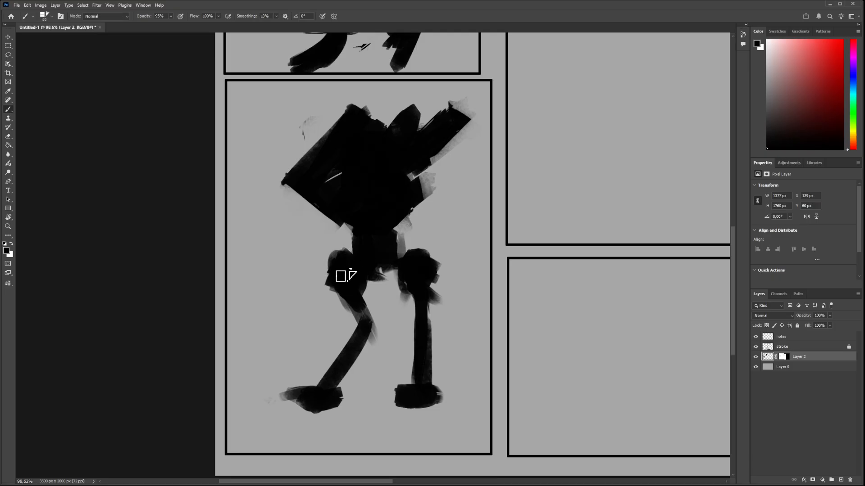
scroll(423, 264, "down", 5)
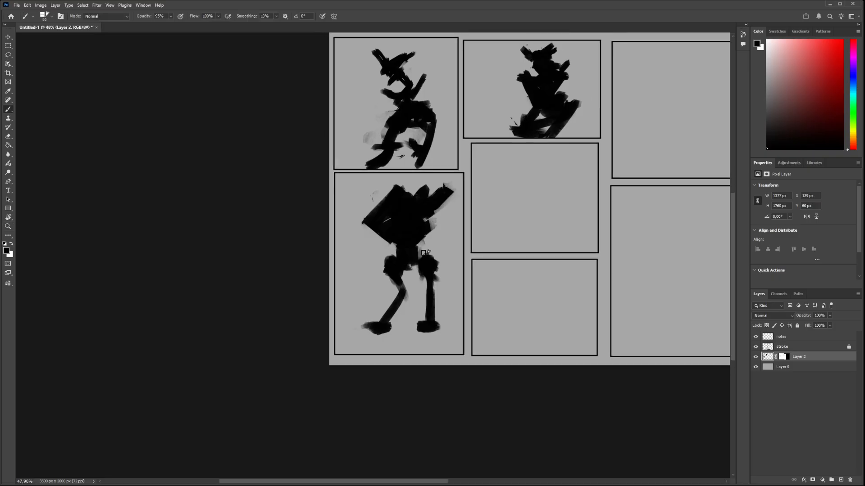
Pick a dark grey and paint it across the upper-left slanted plane of the torso in the tall frame
left_click_drag(426, 250, 378, 257)
left_click_drag(403, 243, 415, 242)
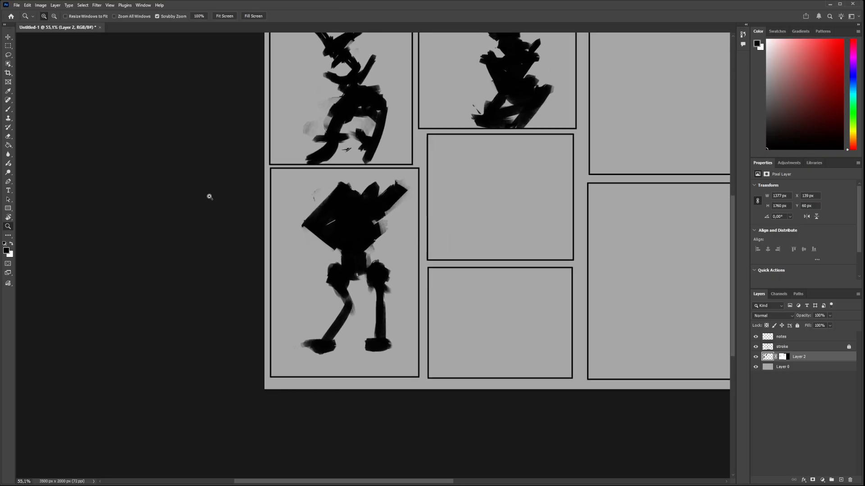
key("x")
key("i")
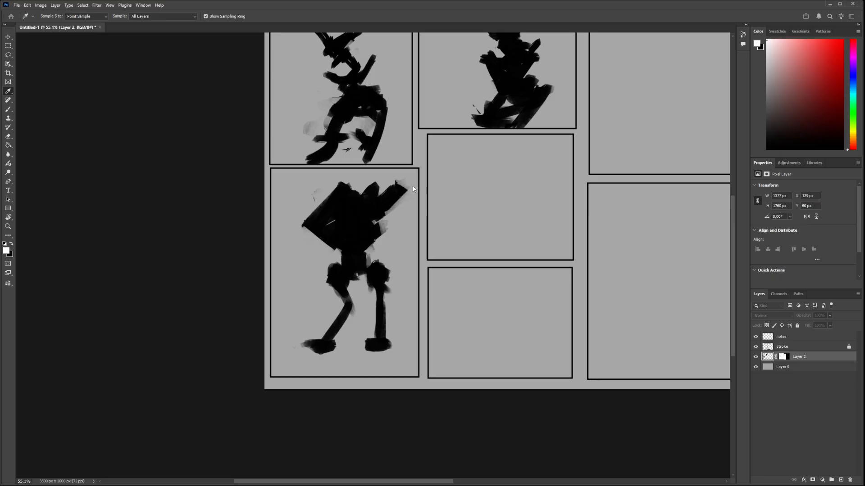
key("z")
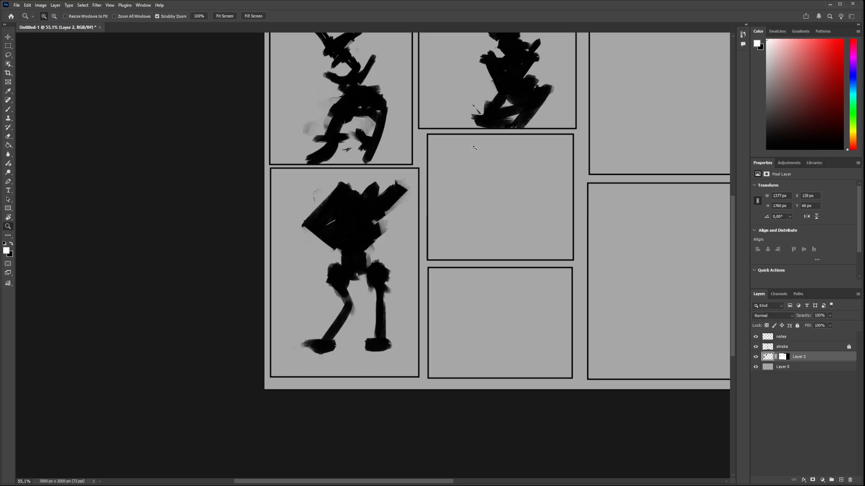
left_click(333, 212)
key("b")
mouse_move(303, 226)
left_mouse_down()
mouse_move(339, 170)
mouse_move(350, 188)
mouse_move(361, 177)
mouse_move(347, 173)
left_mouse_up()
key("ctrl+z")
key("ctrl+z")
key("ctrl+z")
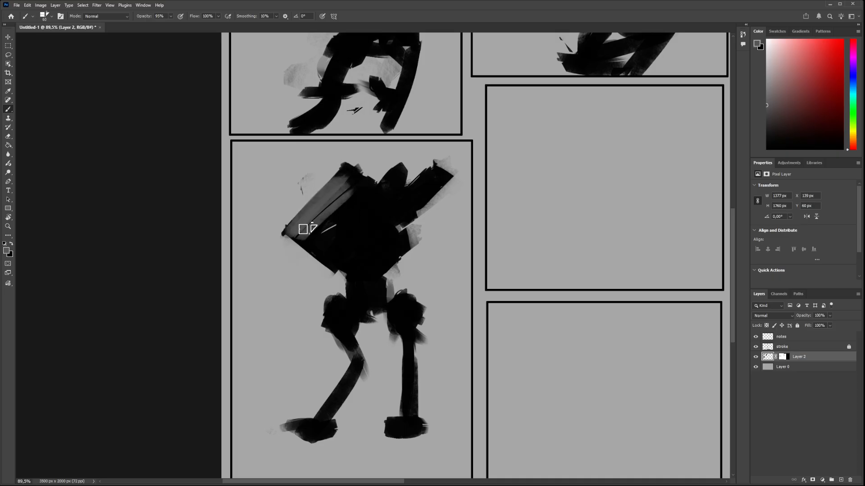
key("ctrl+z")
mouse_move(298, 230)
left_mouse_down()
mouse_move(358, 162)
mouse_move(366, 183)
mouse_move(324, 220)
mouse_move(352, 184)
left_mouse_up()
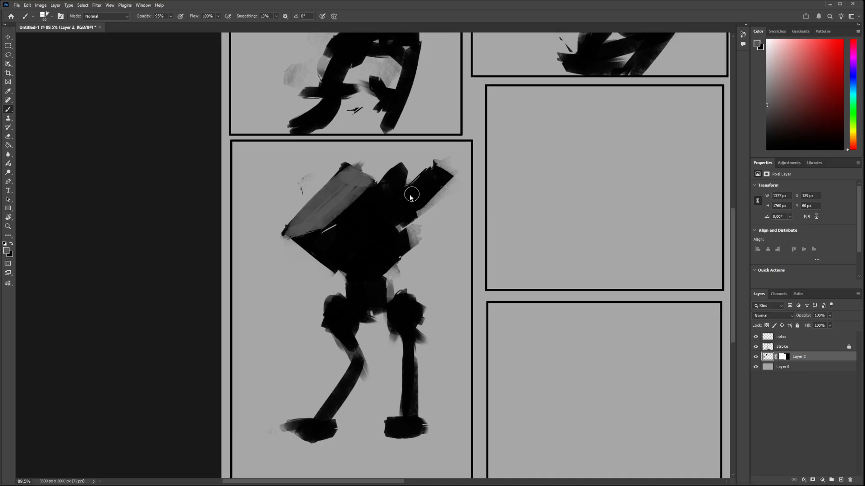
Paint dark grey rounded planes on both hip joints with a slightly smaller brush
left_click_drag(337, 300, 342, 331)
key("ctrl+z")
left_click_drag(406, 297, 403, 328)
key("ctrl+z")
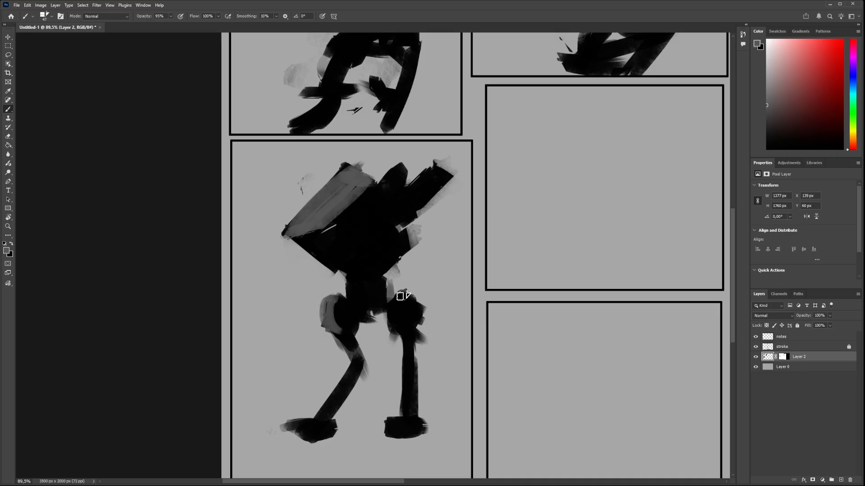
mouse_move(402, 296)
left_mouse_down()
mouse_move(409, 326)
mouse_move(406, 309)
left_mouse_up()
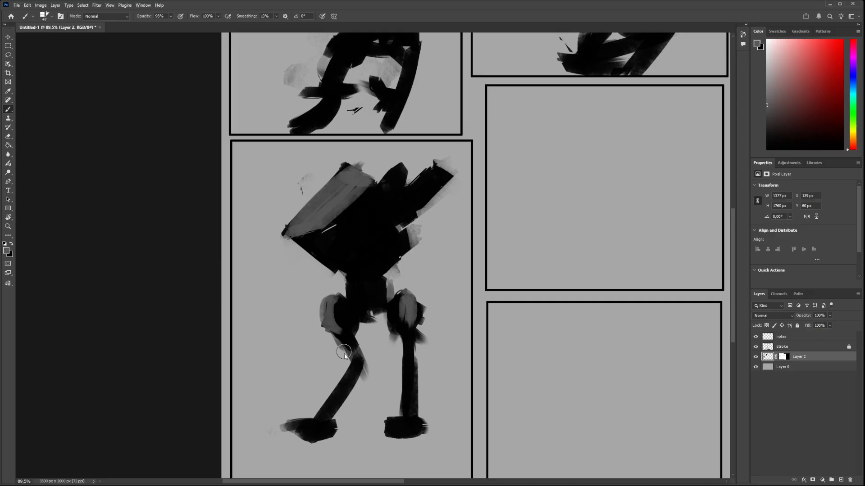
Shade the left leg and both feet in dark grey with a smaller brush, trimming the feet's lower edges with the eraser
right_click(353, 366, "alt")
left_click_drag(348, 339, 349, 367)
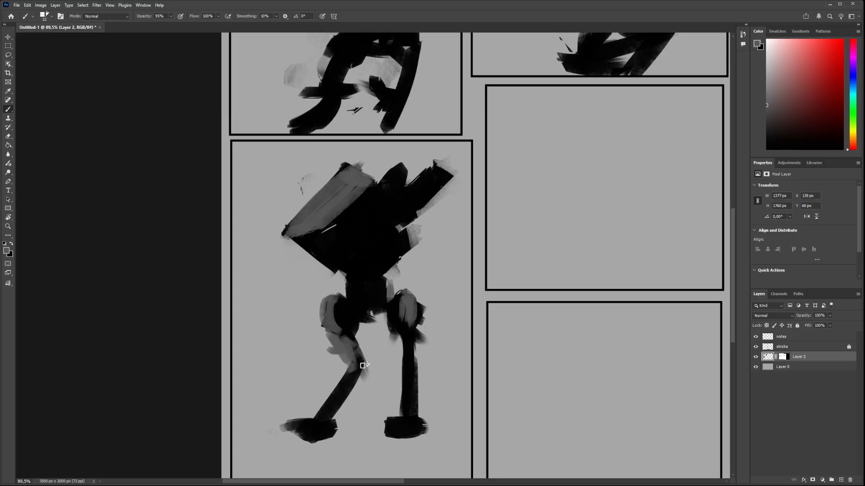
left_click_drag(320, 417, 347, 373)
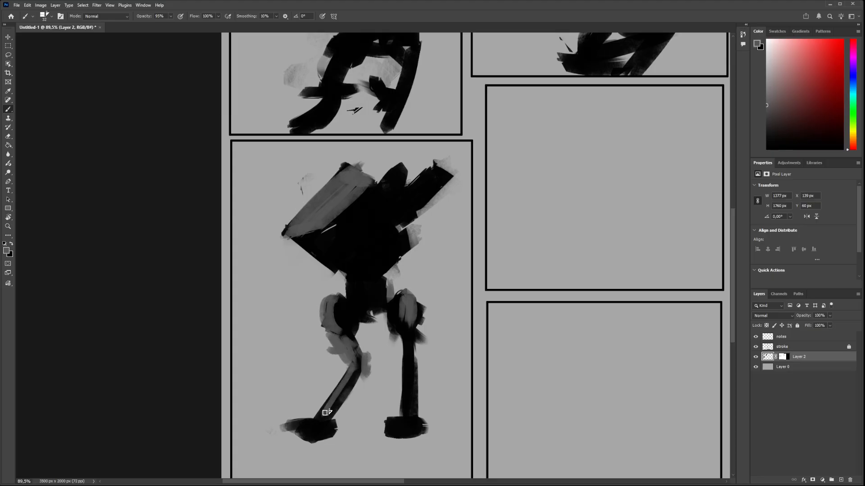
mouse_move(298, 428)
left_mouse_down()
mouse_move(327, 419)
mouse_move(322, 428)
mouse_move(293, 420)
mouse_move(278, 435)
mouse_move(337, 440)
mouse_move(304, 435)
mouse_move(284, 442)
mouse_move(336, 438)
left_mouse_up()
key("e")
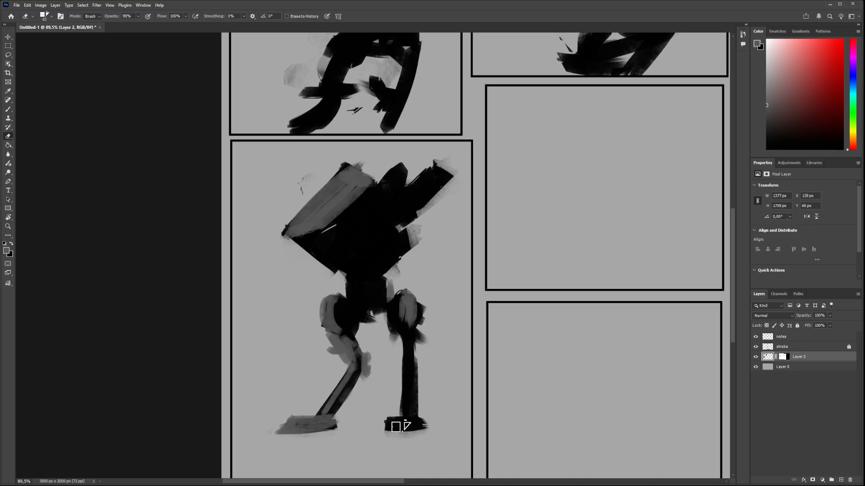
key("b")
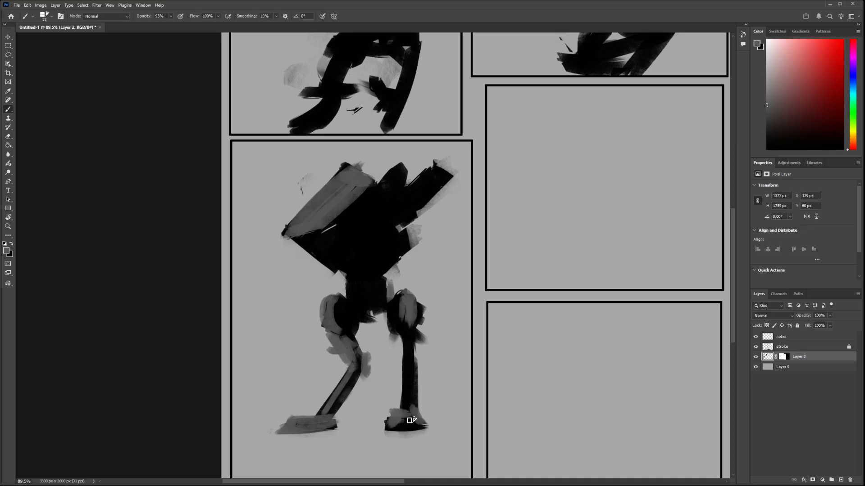
Paint a dark grey plane along the upper edge of the raised diagonal arm
left_click_drag(410, 300, 414, 339)
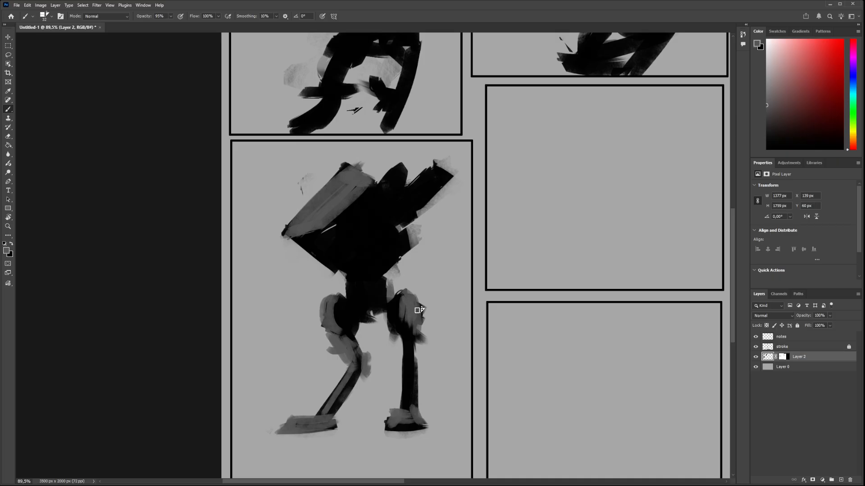
key("ctrl+z")
mouse_move(403, 190)
left_mouse_down()
mouse_move(429, 170)
mouse_move(448, 175)
left_mouse_up()
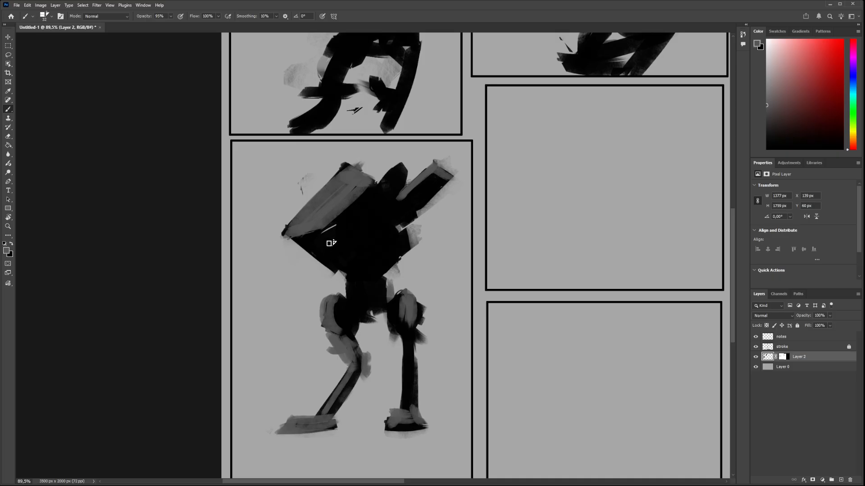
Pick a light grey and paint thin highlights on both hip joints, the left shin and the raised arm's upper edge
key("i")
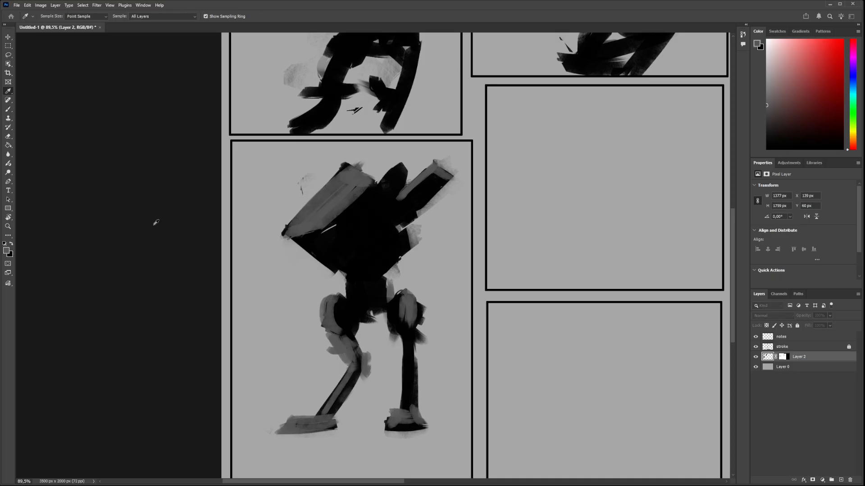
left_click(462, 151)
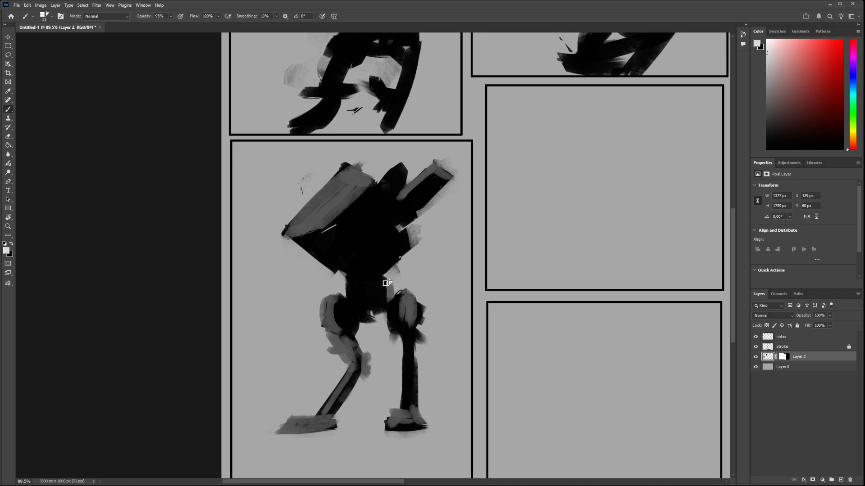
key(".")
left_click_drag(329, 298, 328, 326)
key("ctrl+z")
key("ctrl+z")
left_click_drag(406, 308, 411, 321)
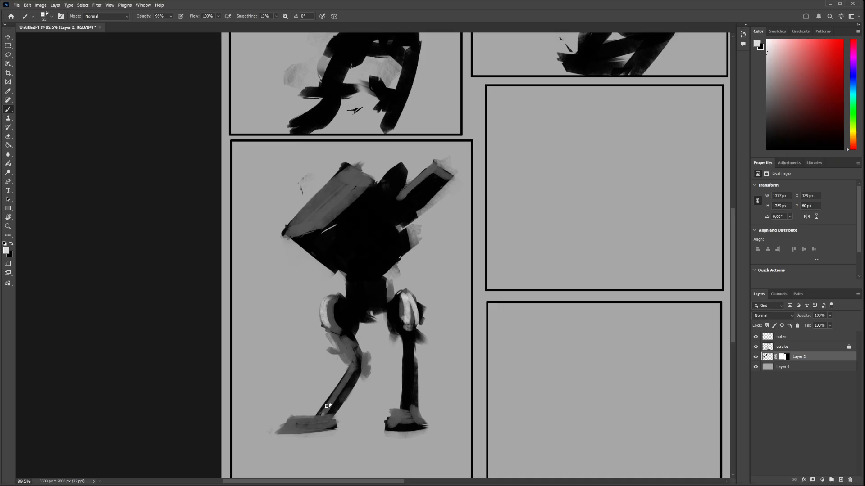
left_click_drag(356, 367, 318, 410)
left_click_drag(438, 170, 412, 178)
Brush light grey over the torso's upper-left slanted plane and along its rim with a larger brush
left_click_drag(289, 227, 347, 167)
key("ctrl+z")
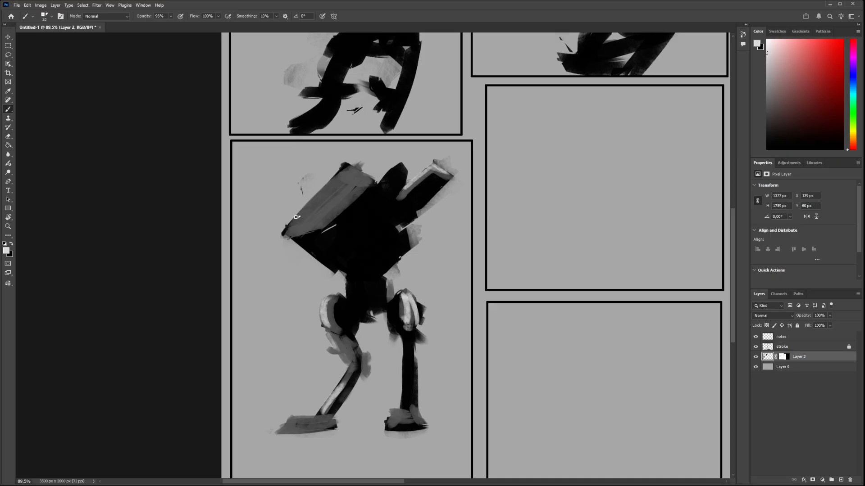
mouse_move(288, 227)
left_mouse_down()
mouse_move(345, 164)
mouse_move(378, 185)
left_mouse_up()
left_click_drag(297, 229, 347, 179)
key("ctrl+z")
left_click_drag(301, 226, 336, 191)
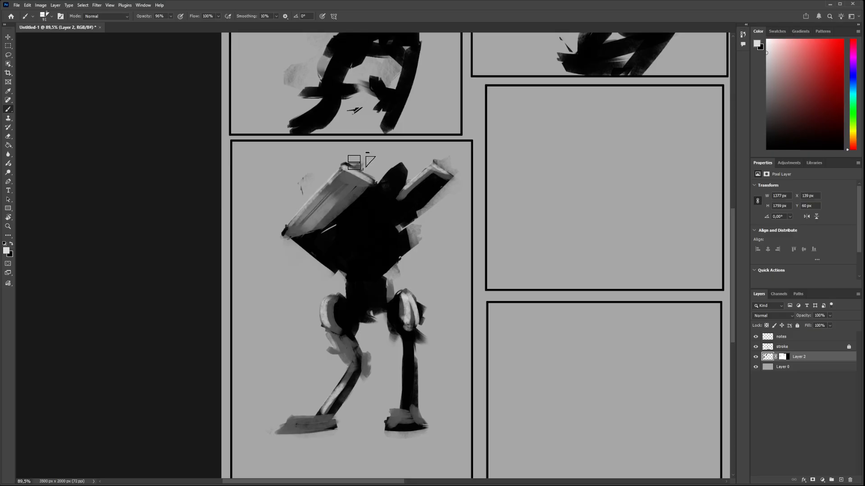
key("ctrl+z")
left_click_drag(292, 228, 357, 155)
key("ctrl+z")
left_click_drag(299, 228, 361, 155)
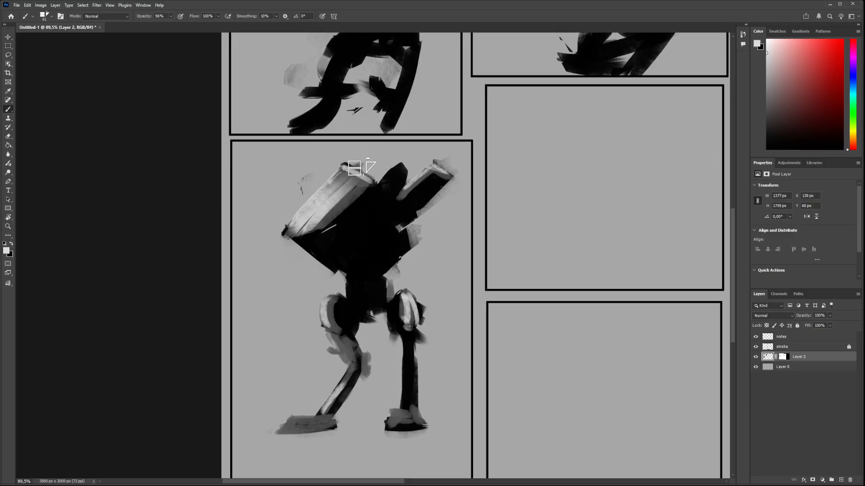
Paint a darker grey band along the inner side of the torso's light slanted plane
right_click(333, 208, "alt")
left_click_drag(308, 219, 343, 190)
key("ctrl+z")
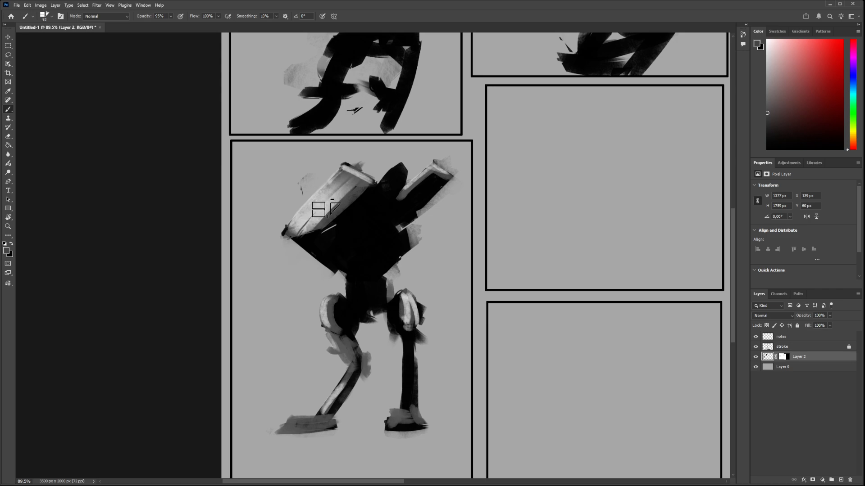
left_click_drag(304, 225, 358, 178)
key("ctrl+z")
right_click(329, 217, "alt")
left_click_drag(317, 222, 361, 179)
key("ctrl+z")
right_click(327, 209, "alt")
left_click_drag(317, 218, 370, 173)
key("ctrl+z")
left_click_drag(321, 217, 368, 176)
Sample a mid grey from the raised arm and erase the torso's lower-left corner beneath the slanted plane
mouse_move(360, 215)
left_mouse_down()
mouse_move(315, 216)
mouse_move(388, 228)
left_mouse_up()
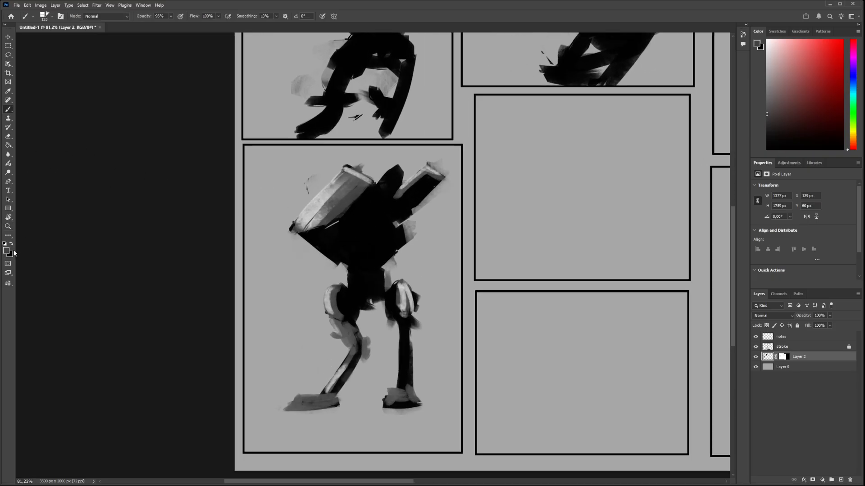
key("i")
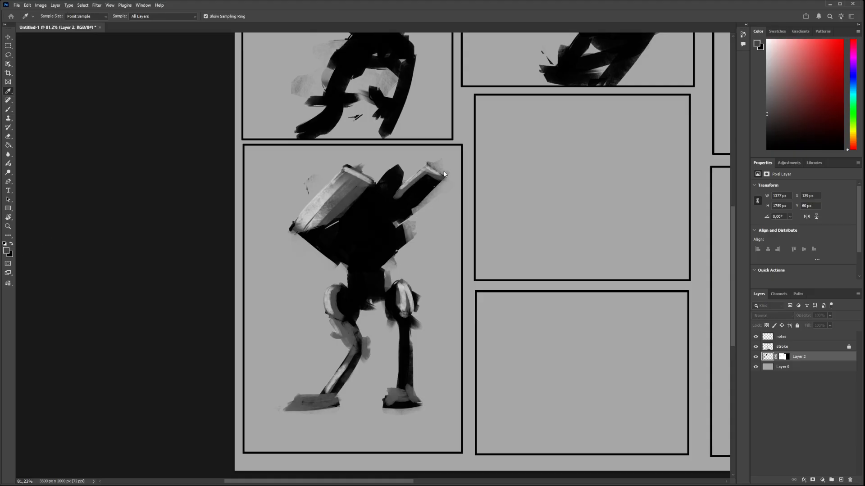
left_click(443, 174)
key("b")
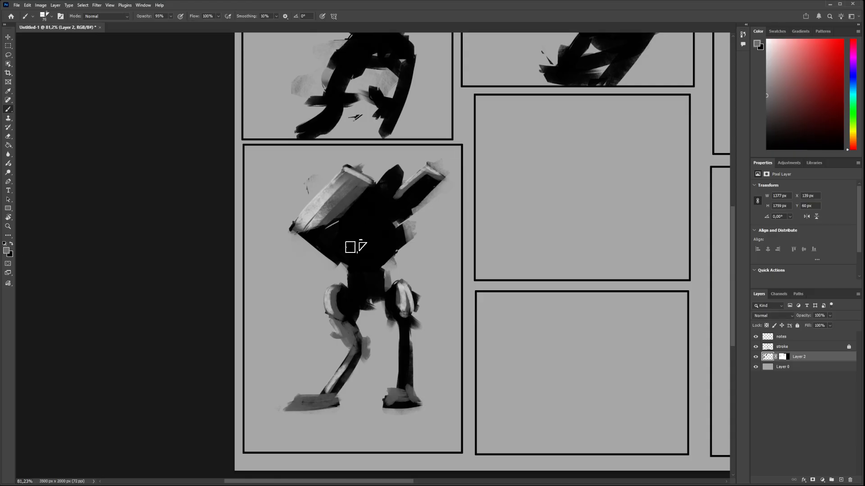
key("e")
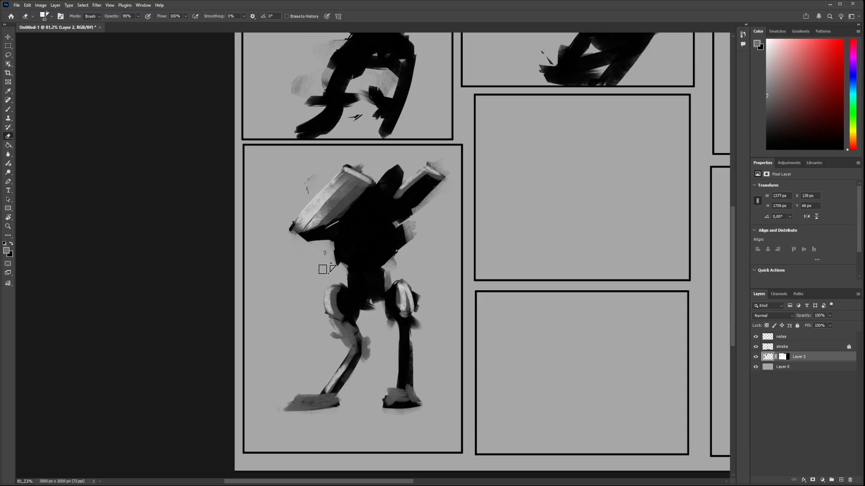
Paint a narrow mid grey edge down the lower-left side of the torso with a small brush
scroll(321, 261, "up", 3)
key("b")
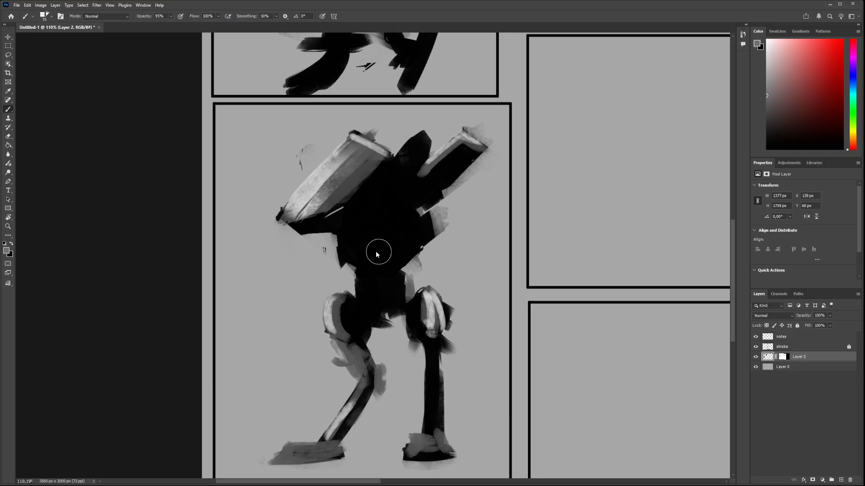
left_click_drag(377, 252, 345, 247)
left_click_drag(343, 235, 346, 256)
mouse_move(346, 258)
left_mouse_down()
mouse_move(342, 240)
mouse_move(345, 262)
mouse_move(340, 236)
mouse_move(340, 264)
mouse_move(342, 253)
mouse_move(364, 264)
left_mouse_up()
key("ctrl+z")
key("ctrl+z")
key("ctrl+z")
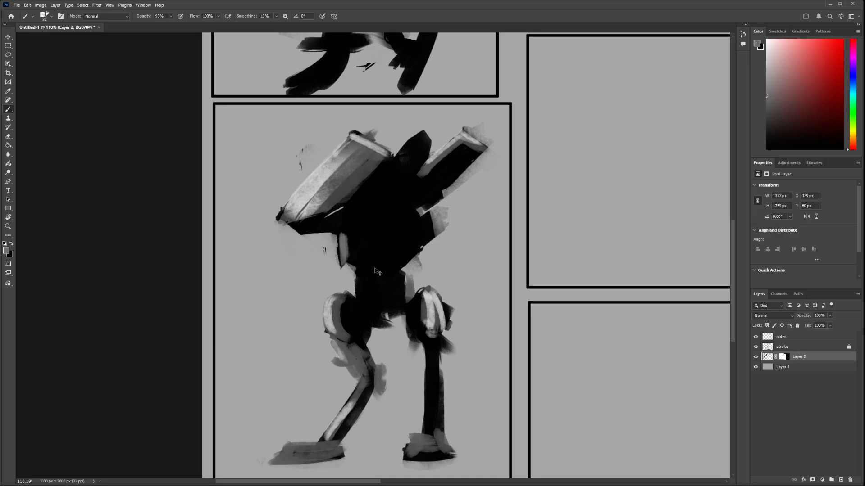
Paint curved mid grey strokes on the waist between the two hip joints
mouse_move(376, 277)
left_mouse_down()
mouse_move(371, 304)
mouse_move(387, 319)
mouse_move(383, 300)
mouse_move(391, 318)
left_mouse_up()
key("ctrl+z")
mouse_move(374, 275)
left_mouse_down()
mouse_move(360, 295)
mouse_move(374, 294)
left_mouse_up()
key("ctrl+z")
left_click_drag(359, 284, 378, 271)
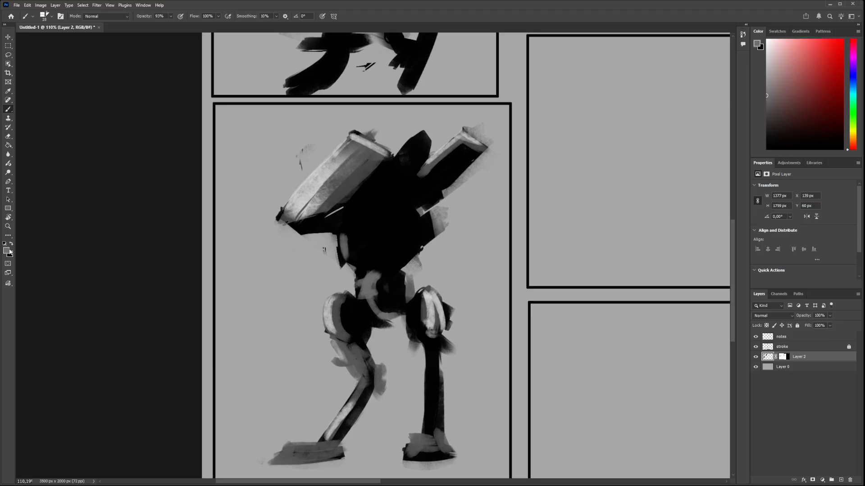
Refine the waist with a light grey highlight, black cuts around it and dark grey shading sampled from the torso
key("i")
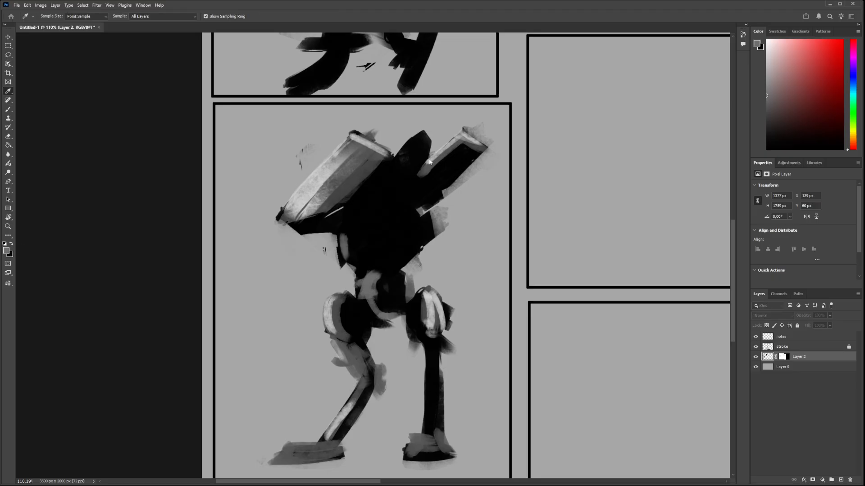
left_click(468, 138)
key("b")
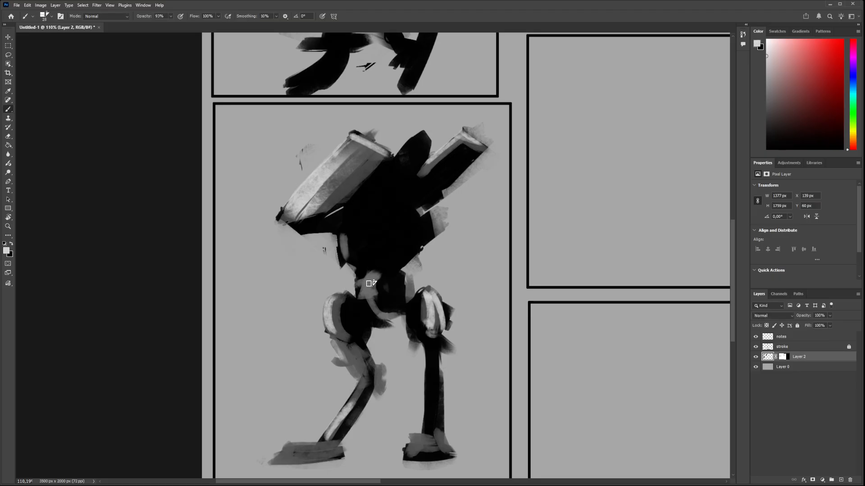
mouse_move(373, 275)
left_mouse_down()
mouse_move(361, 294)
mouse_move(374, 266)
mouse_move(358, 294)
mouse_move(376, 282)
left_mouse_up()
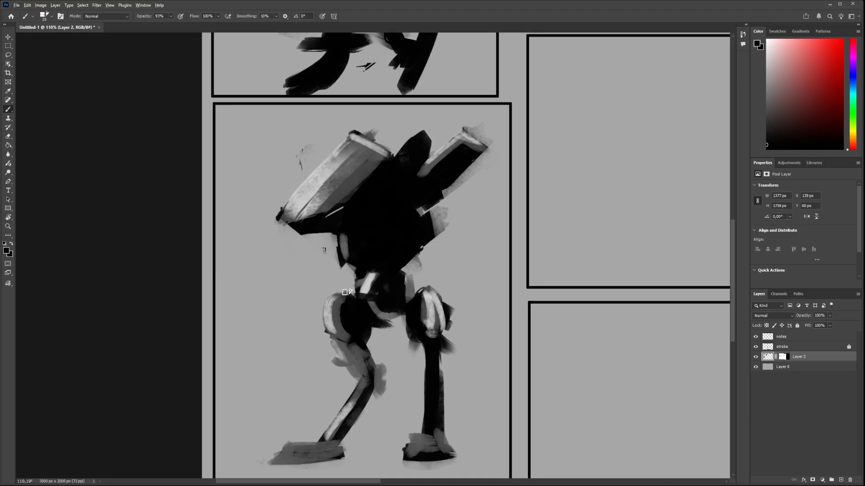
left_click(347, 186, "alt")
mouse_move(369, 295)
left_mouse_down()
mouse_move(383, 316)
mouse_move(366, 300)
mouse_move(376, 321)
mouse_move(381, 312)
mouse_move(371, 300)
mouse_move(399, 303)
mouse_move(396, 287)
mouse_move(419, 299)
mouse_move(388, 286)
mouse_move(406, 299)
left_mouse_up()
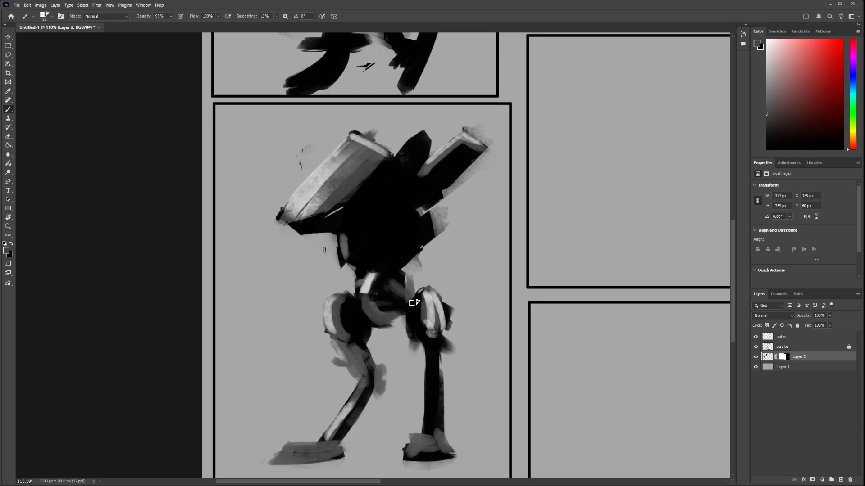
Paint a dark grey diagonal strip along the torso's lower-right edge, below the raised arm
key("z")
mouse_move(424, 259)
left_mouse_down()
mouse_move(391, 261)
mouse_move(425, 261)
mouse_move(415, 234)
left_mouse_up()
key("b")
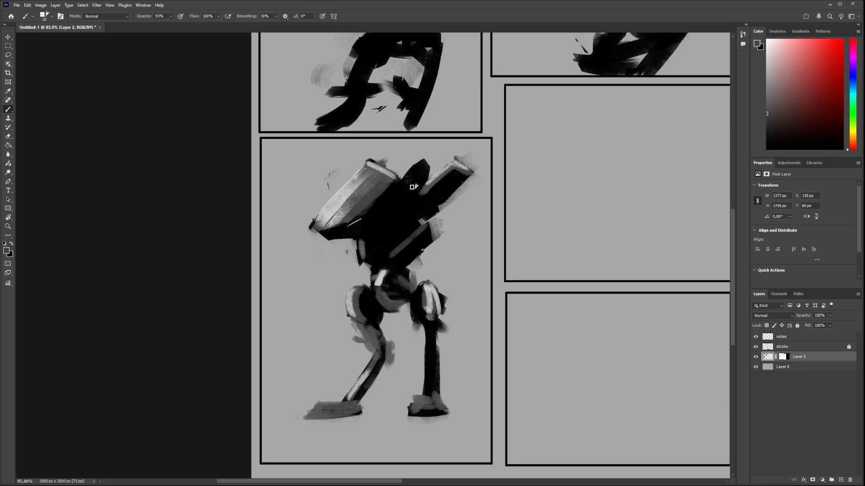
Paint a mid grey diagonal band across the torso below the raised arm and extend it sideways above the abdomen
left_click(448, 186, "alt")
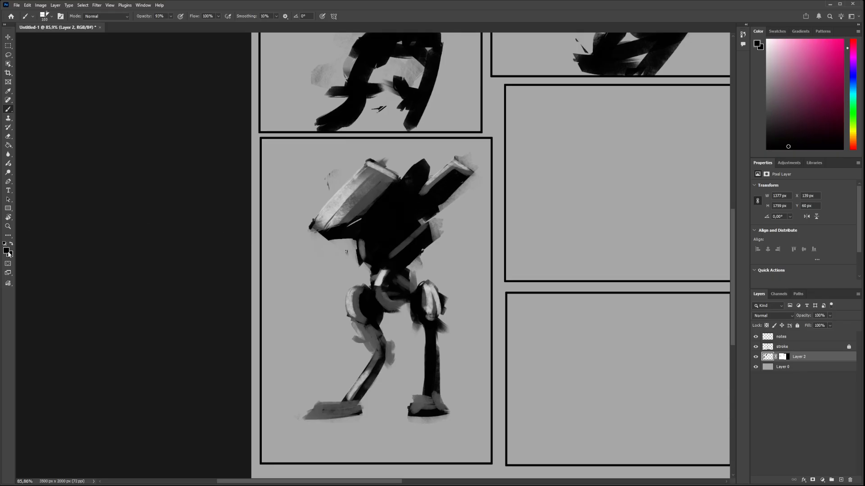
key("i")
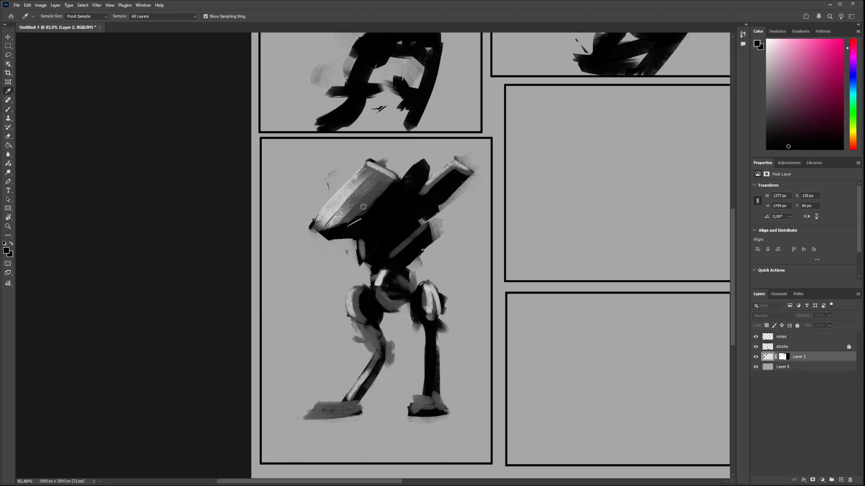
left_click(474, 155)
key("b")
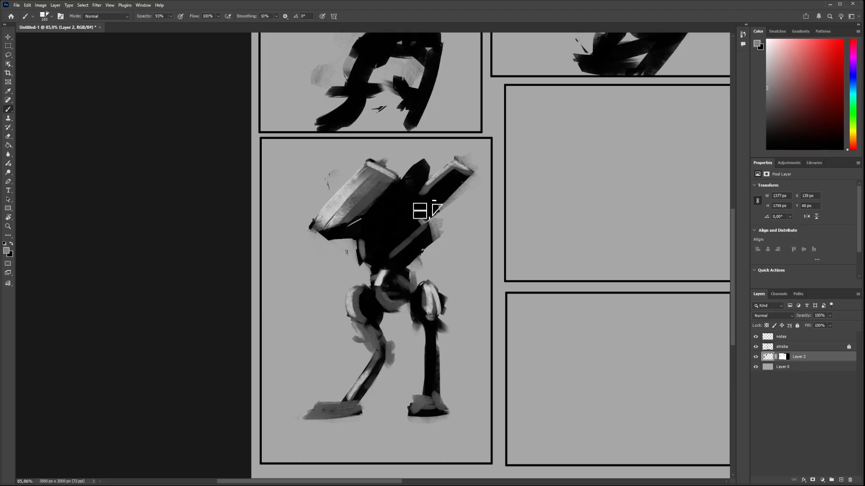
right_click(391, 235, "alt")
mouse_move(370, 246)
left_mouse_down()
mouse_move(409, 220)
mouse_move(385, 243)
mouse_move(432, 199)
left_mouse_up()
key("ctrl+z")
key("ctrl+z")
scroll(403, 237, "down", 2)
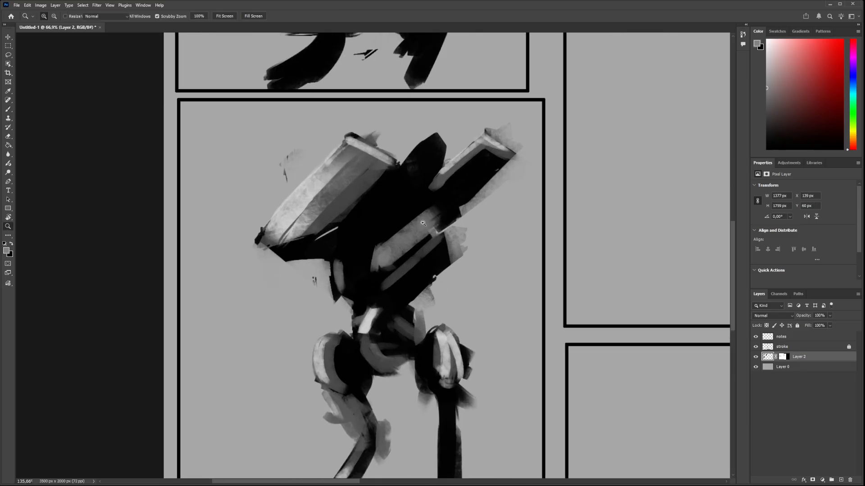
scroll(404, 219, "up", 5)
mouse_move(383, 259)
left_mouse_down()
mouse_move(344, 269)
mouse_move(381, 260)
mouse_move(358, 266)
mouse_move(369, 270)
mouse_move(391, 246)
left_mouse_up()
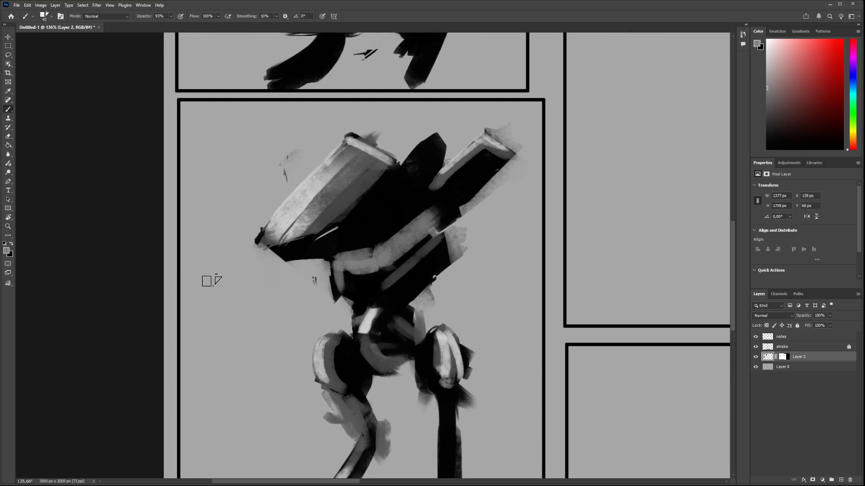
Darken the middle of the diagonal torso band with dark grey strokes
key("x")
key("i")
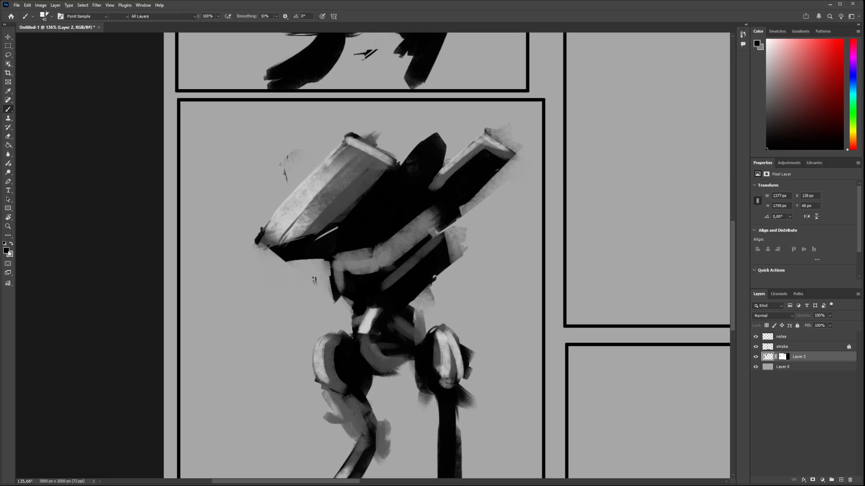
left_click(469, 149)
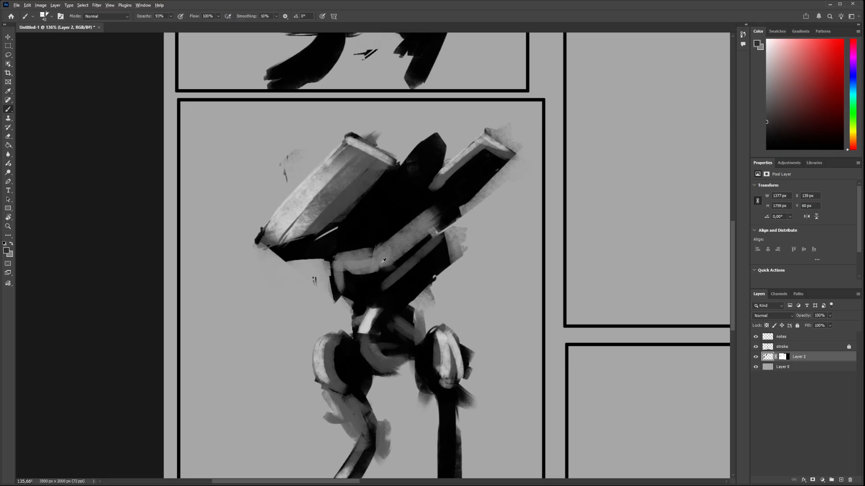
mouse_move(391, 261)
left_mouse_down()
mouse_move(382, 258)
mouse_move(396, 250)
left_mouse_up()
key("ctrl+z")
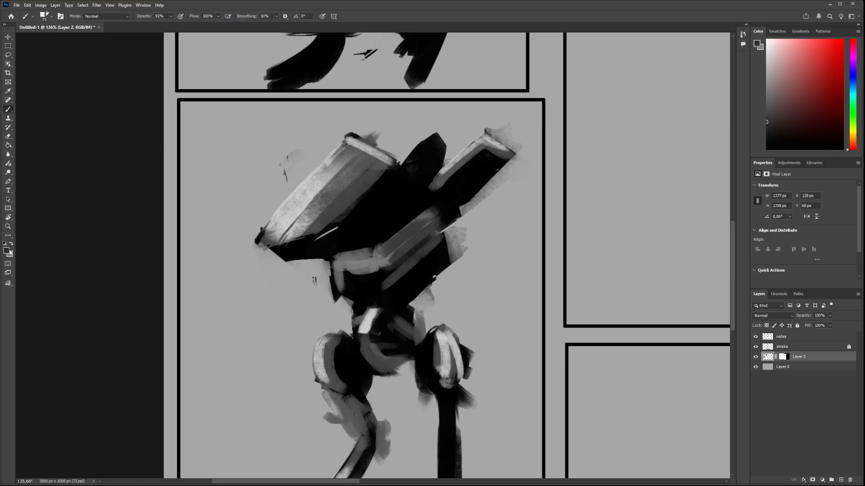
Trim the lower edge of the grey stroke above the abdomen with black sampled from the body, using a smaller brush
left_click(367, 261, "alt")
left_click(369, 281, "alt")
key("bracketleft")
key("bracketleft")
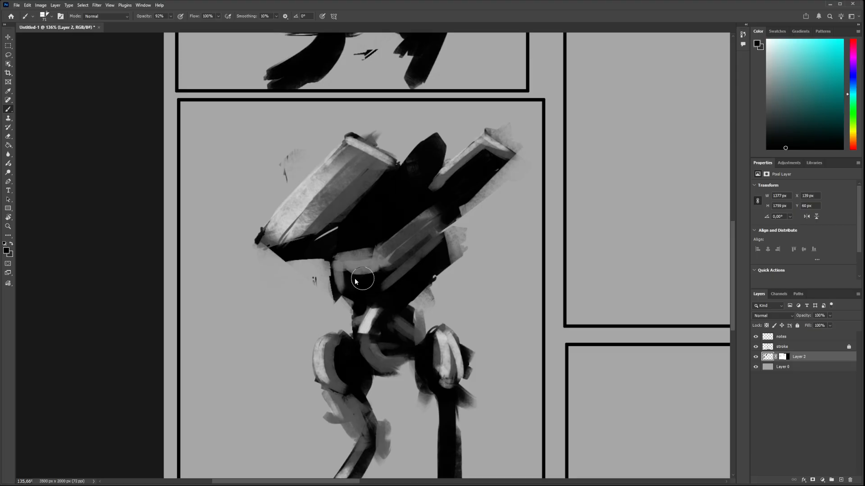
mouse_move(343, 280)
left_mouse_down()
mouse_move(388, 277)
mouse_move(314, 284)
mouse_move(373, 286)
left_mouse_up()
key("ctrl+z")
key("z")
key("b")
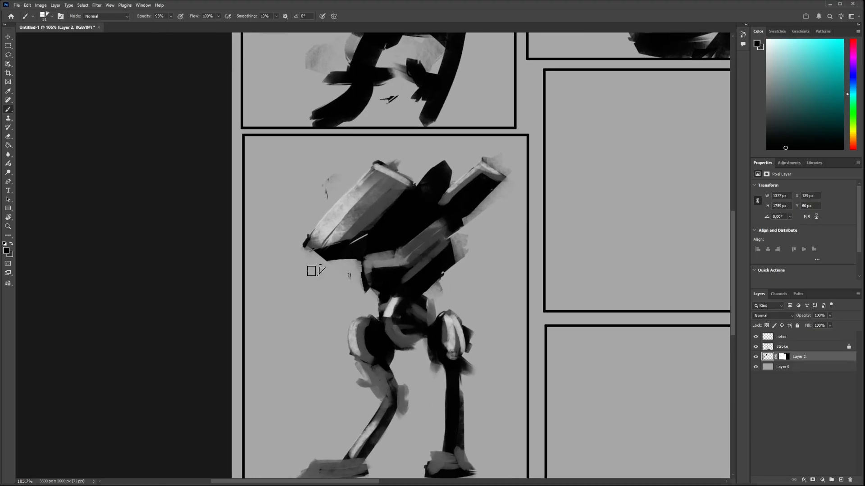
Paint a small curved mid grey plane on the abdomen and cut around it with black
left_click(369, 214, "alt")
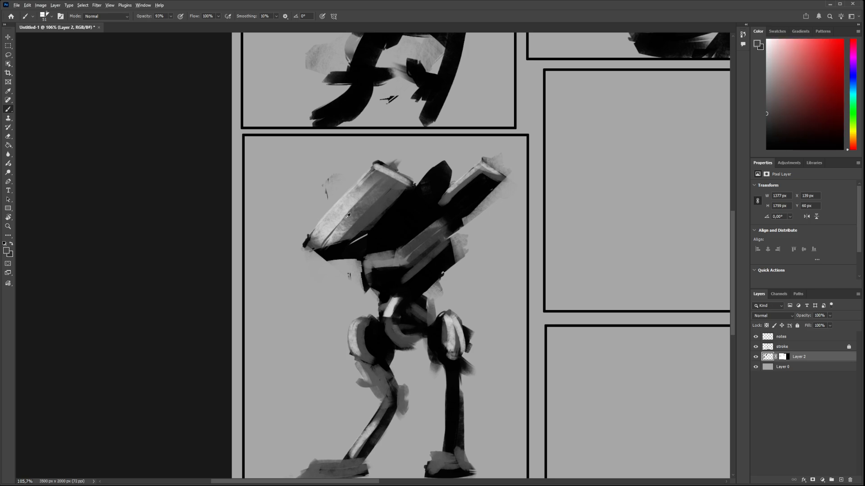
left_click(347, 215, "alt")
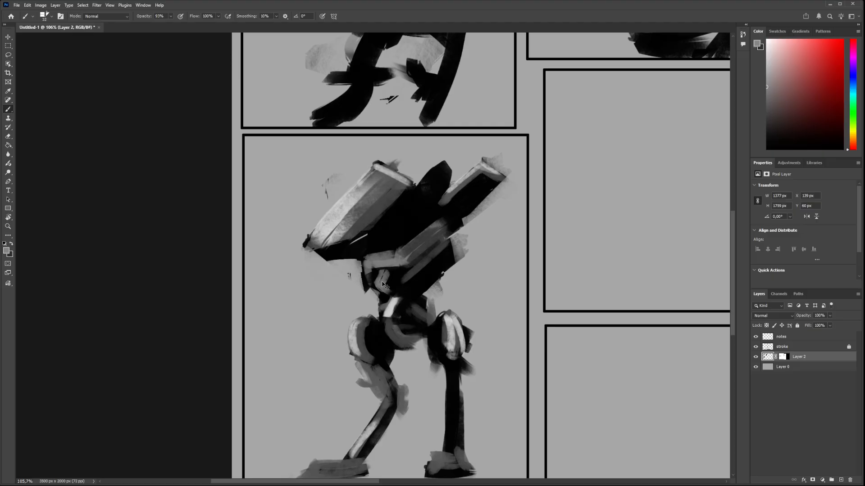
key("ctrl+z")
mouse_move(384, 292)
left_mouse_down()
mouse_move(380, 280)
mouse_move(390, 293)
mouse_move(393, 285)
mouse_move(388, 295)
mouse_move(306, 291)
left_mouse_up()
left_click(397, 282, "alt")
key("ctrl+space")
key("ctrl+space")
left_click_drag(407, 290, 450, 265)
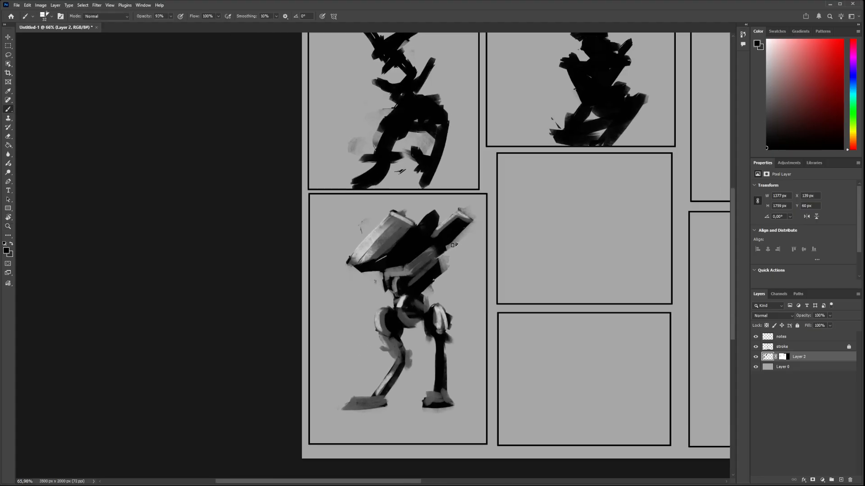
Examine the shaded mech against the rest of the thumbnail sheet and check its upper body up close
key("ctrl+space")
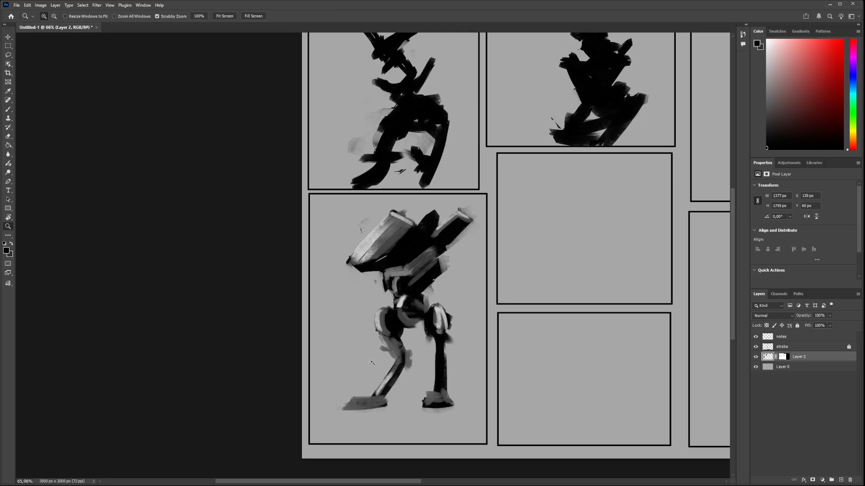
left_click_drag(405, 336, 363, 336)
key("space")
left_click_drag(446, 286, 374, 260)
key("space")
left_click_drag(433, 256, 401, 260)
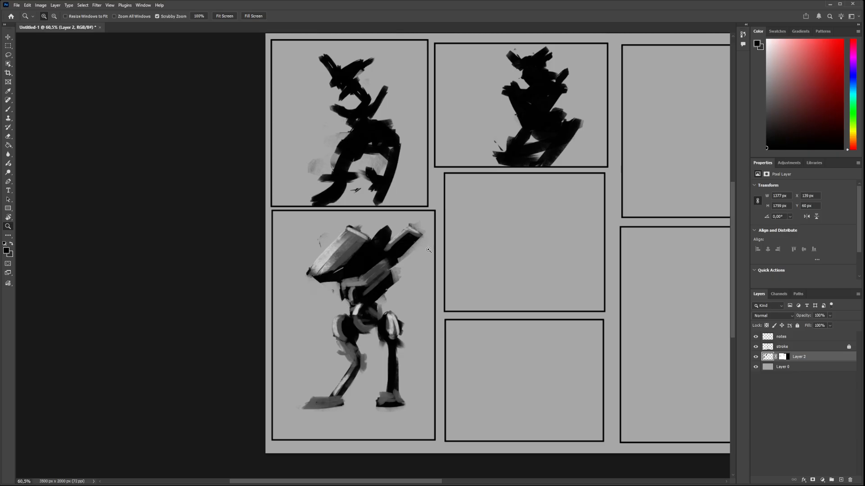
left_click(378, 276)
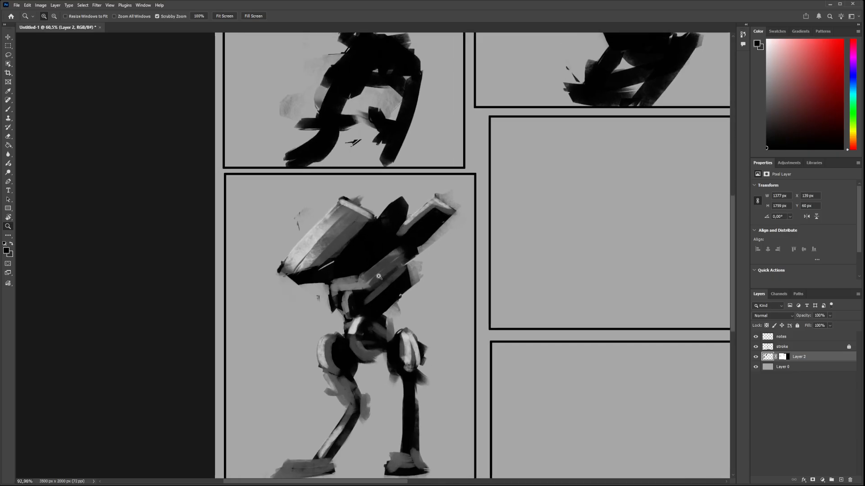
key("b")
scroll(338, 257, "up", 3)
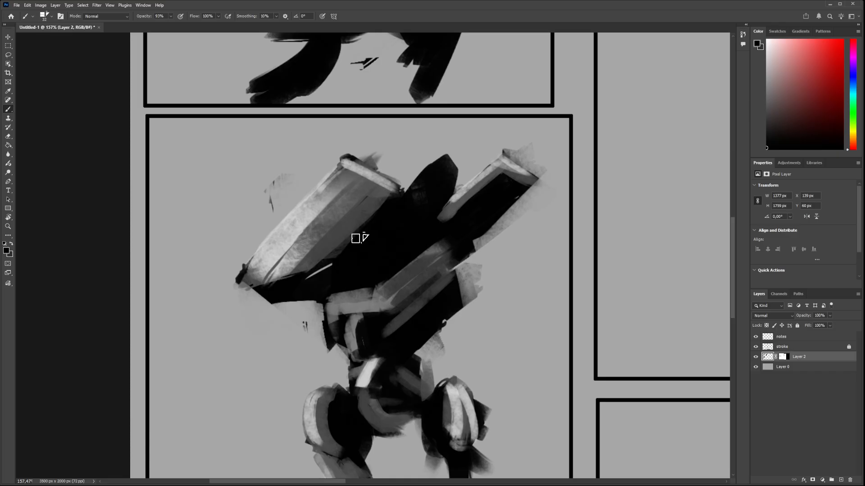
scroll(355, 238, "down", 2)
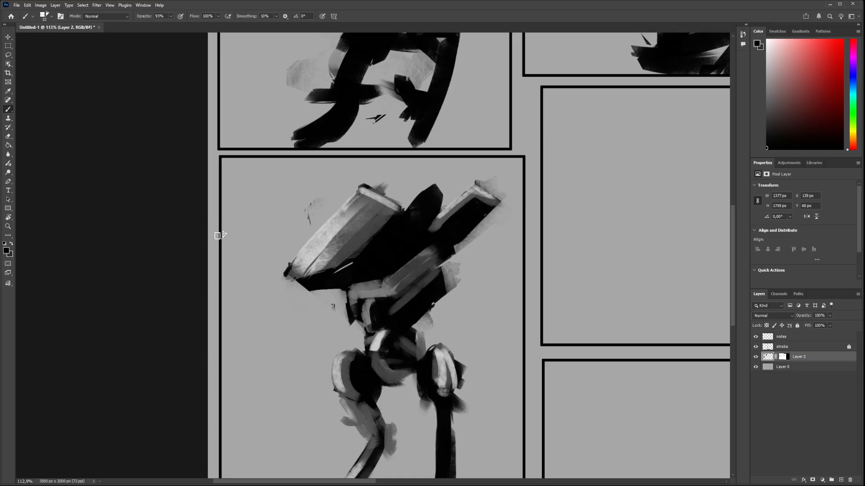
Paint a narrow mid grey diagonal strip on the black area of the upper torso with a smaller brush
key("i")
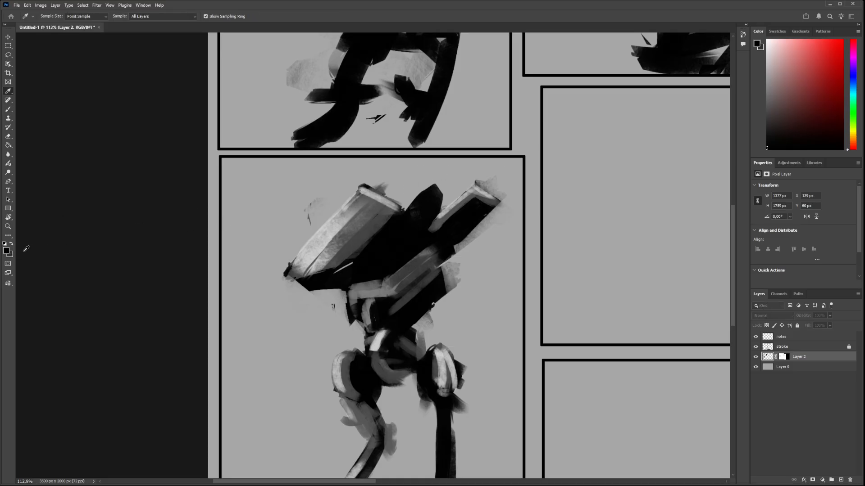
left_click(465, 148)
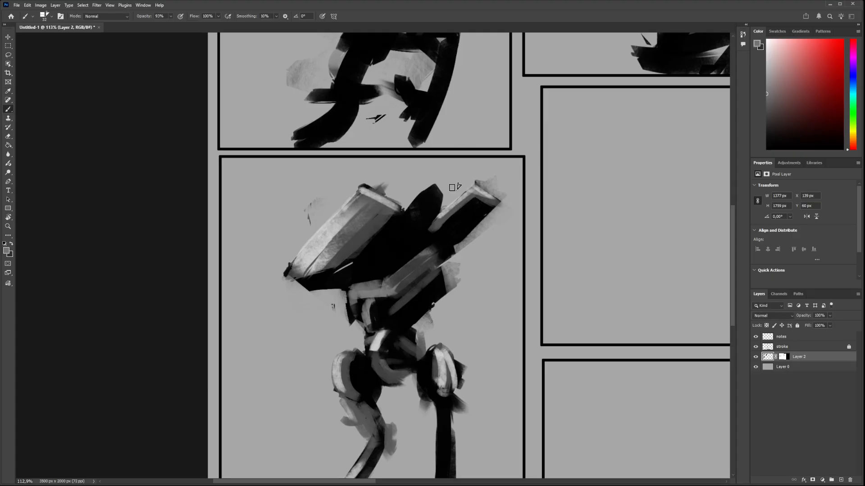
key("ctrl+space")
left_click_drag(373, 247, 416, 229)
key("ctrl+z")
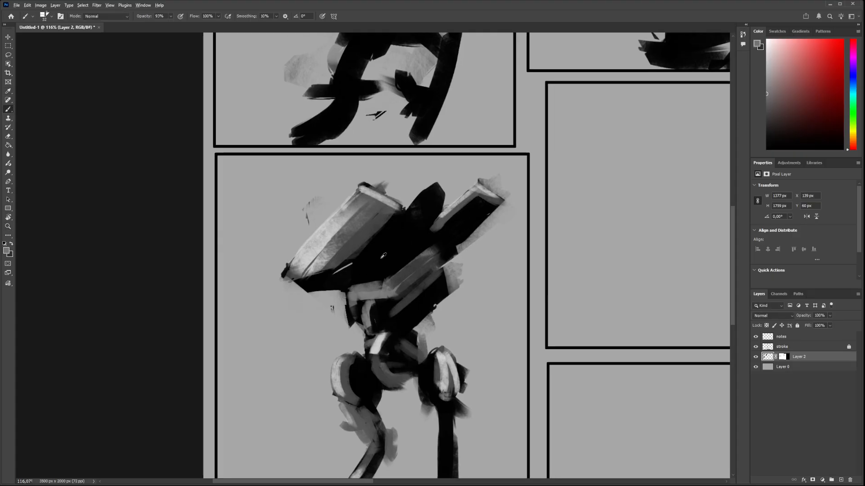
key("bracketleft")
key("bracketleft")
key("bracketleft")
left_click_drag(367, 270, 417, 220)
mouse_move(384, 251)
left_mouse_down()
mouse_move(374, 272)
mouse_move(420, 220)
left_mouse_up()
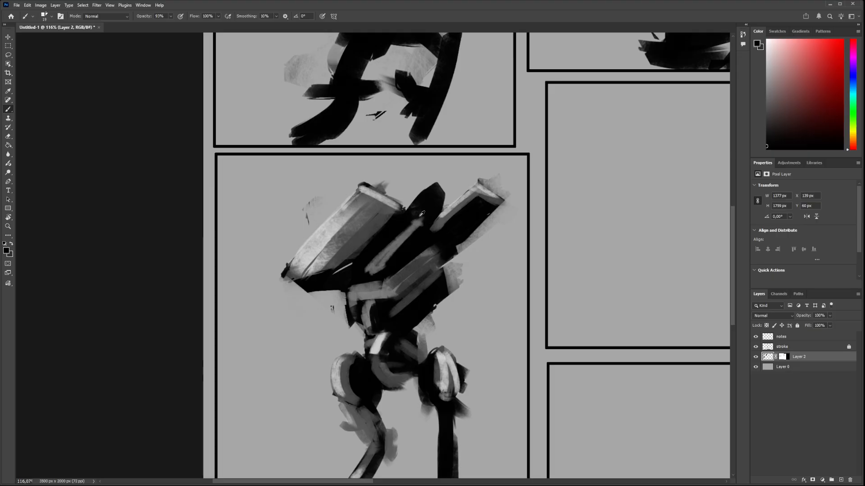
Refine the upper torso strip with dark edges, a thin mid grey line and a light grey highlight at its lower end
key("e")
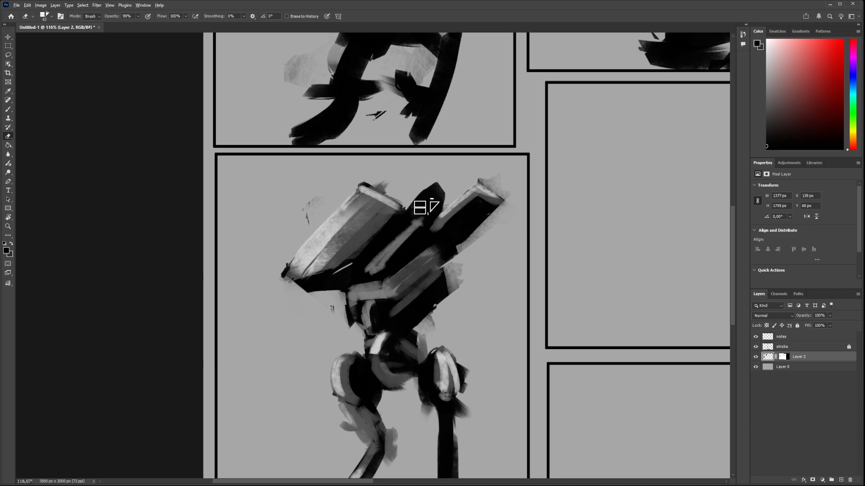
key("b")
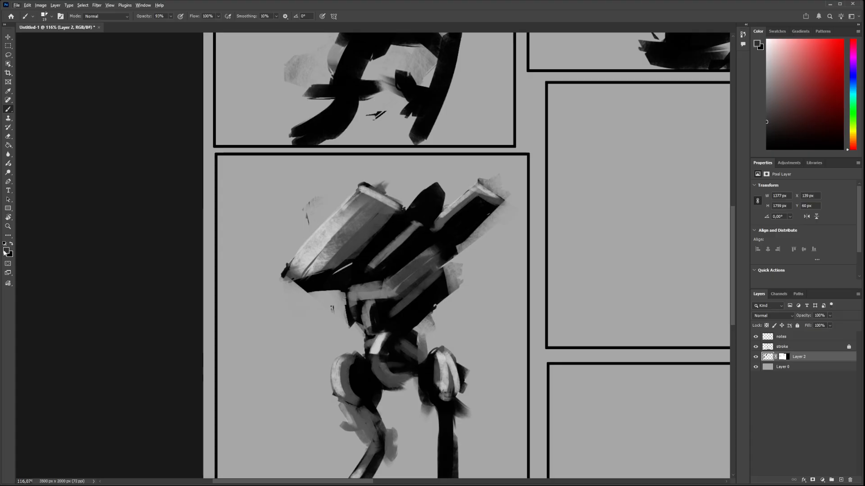
key("i")
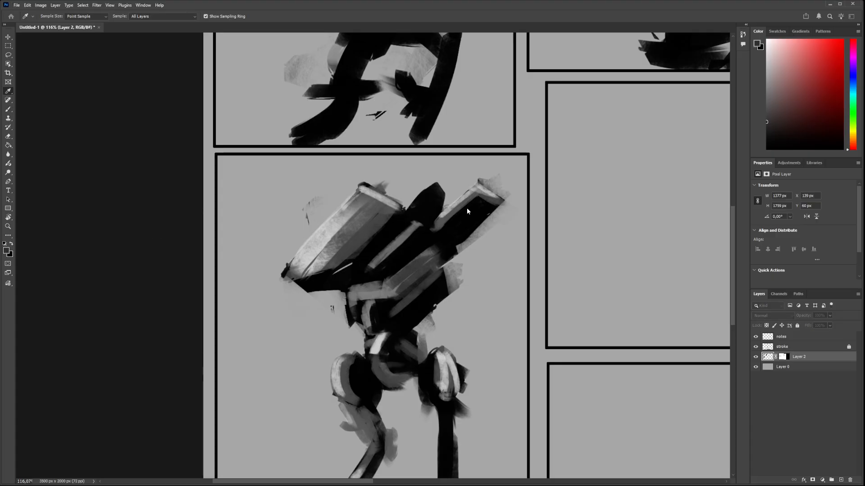
left_click(470, 148)
mouse_move(371, 266)
left_mouse_down()
mouse_move(379, 278)
mouse_move(430, 226)
left_mouse_up()
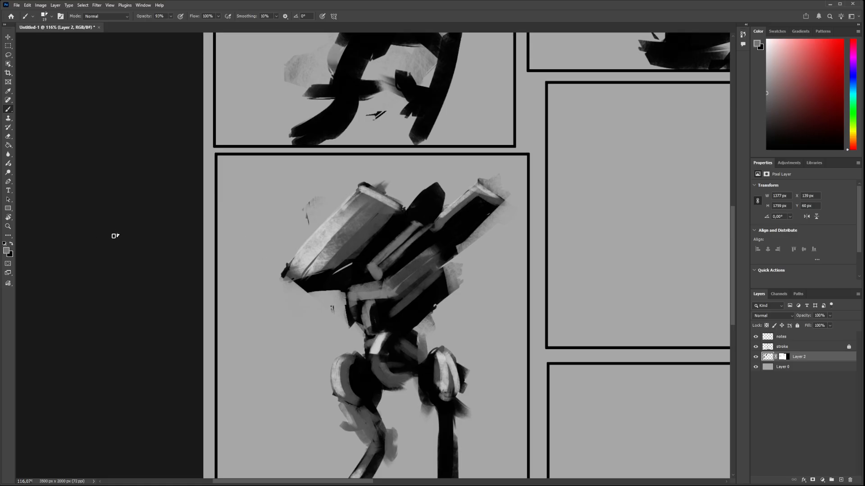
left_click(358, 225, "alt")
mouse_move(377, 266)
left_mouse_down()
mouse_move(421, 223)
mouse_move(389, 249)
mouse_move(400, 258)
mouse_move(380, 261)
left_mouse_up()
Block in a black mech body in the tall empty frame nearest the notes, switching the paint colour to black
key("z")
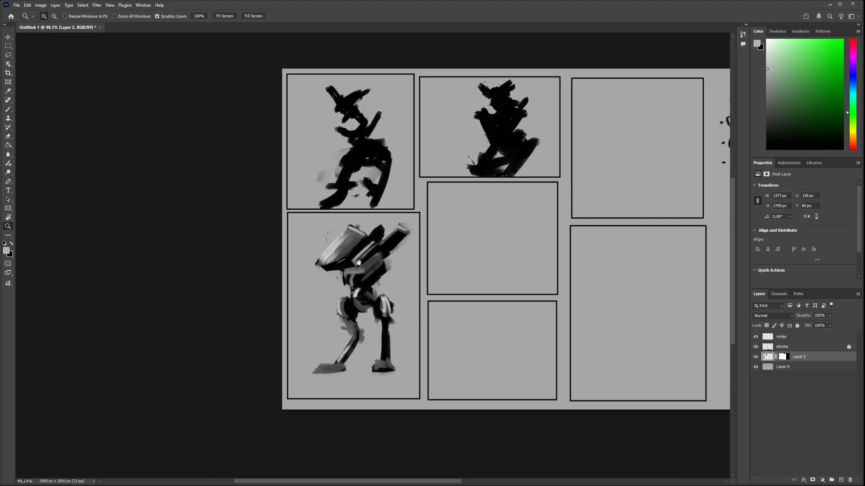
left_click_drag(365, 292, 303, 264)
left_click_drag(431, 221, 370, 242)
left_click(379, 242)
key("b")
left_click_drag(294, 286, 322, 237)
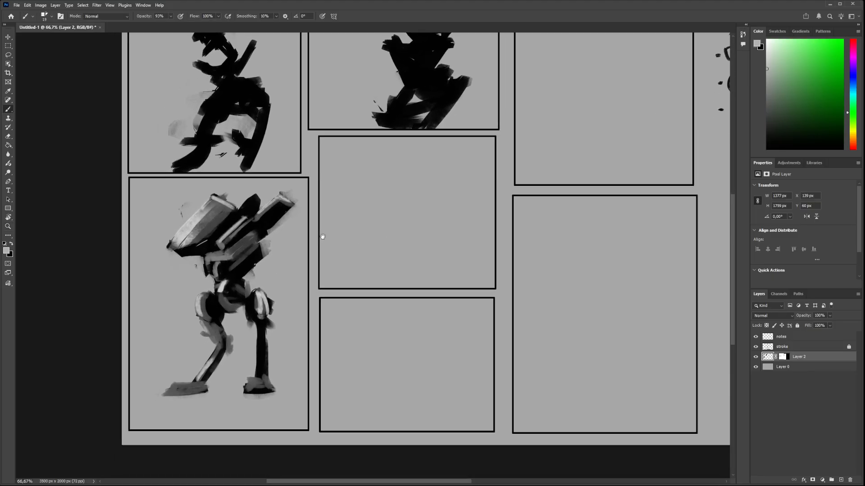
left_click(11, 244)
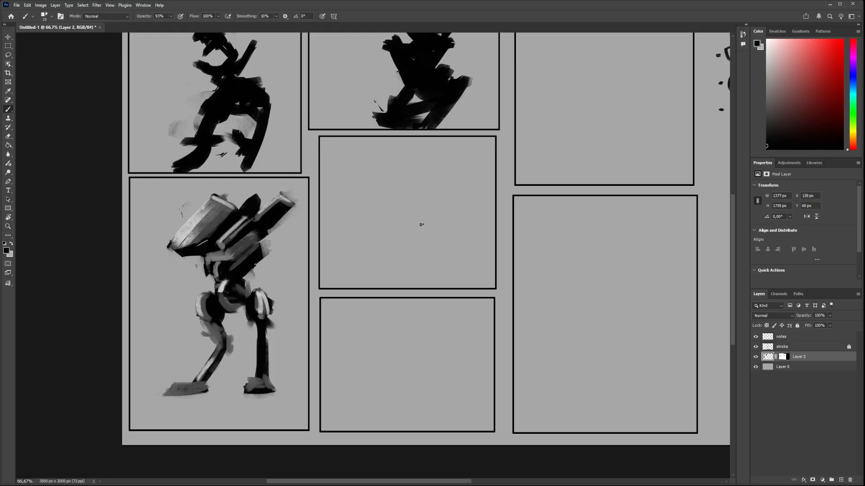
left_click_drag(496, 243, 451, 280)
left_click_drag(531, 225, 470, 219)
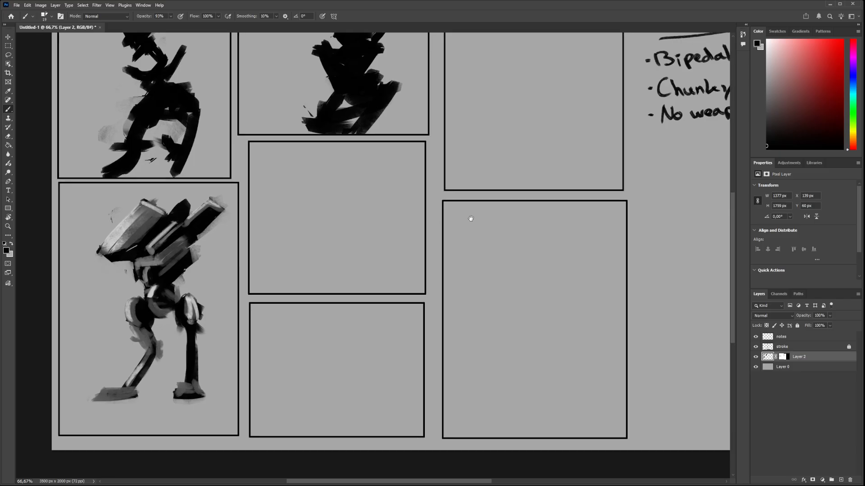
mouse_move(462, 295)
left_mouse_down()
mouse_move(384, 280)
mouse_move(471, 274)
mouse_move(450, 280)
mouse_move(450, 313)
mouse_move(456, 250)
mouse_move(439, 320)
mouse_move(450, 238)
mouse_move(502, 231)
mouse_move(482, 301)
left_mouse_up()
key("z")
key("b")
key("e")
mouse_move(480, 261)
left_mouse_down()
mouse_move(464, 236)
mouse_move(460, 250)
mouse_move(498, 251)
mouse_move(461, 239)
mouse_move(420, 270)
mouse_move(419, 297)
mouse_move(467, 281)
mouse_move(482, 320)
mouse_move(455, 324)
mouse_move(459, 293)
mouse_move(485, 261)
left_mouse_up()
Carve the new silhouette into a bulky upper body on a thin diagonal leg, alternating black strokes and erasing
key("b")
key("e")
key("b")
key("e")
mouse_move(458, 305)
left_mouse_down()
mouse_move(470, 349)
mouse_move(506, 327)
mouse_move(478, 317)
mouse_move(479, 288)
mouse_move(473, 311)
mouse_move(438, 322)
mouse_move(461, 340)
mouse_move(423, 335)
mouse_move(465, 359)
left_mouse_up()
key("b")
key("e")
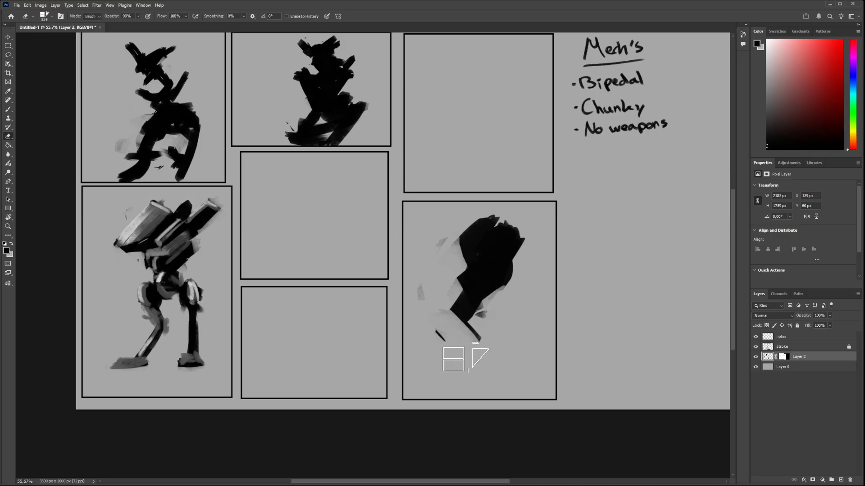
Rework the silhouette into a bent, forward-leaning body with a thick lower leg using broad black strokes and erasing
key("b")
mouse_move(499, 296)
left_mouse_down()
mouse_move(518, 298)
mouse_move(522, 312)
mouse_move(519, 302)
mouse_move(503, 322)
mouse_move(489, 291)
mouse_move(512, 282)
mouse_move(459, 311)
left_mouse_up()
key("e")
mouse_move(490, 277)
left_mouse_down()
mouse_move(480, 308)
mouse_move(463, 302)
mouse_move(510, 286)
mouse_move(482, 233)
mouse_move(474, 276)
mouse_move(506, 254)
mouse_move(456, 299)
mouse_move(445, 345)
mouse_move(472, 347)
mouse_move(470, 300)
mouse_move(445, 251)
mouse_move(483, 329)
mouse_move(449, 269)
mouse_move(460, 233)
mouse_move(423, 324)
mouse_move(474, 355)
mouse_move(510, 360)
mouse_move(518, 252)
left_mouse_up()
key("e")
key("b")
left_click_drag(455, 286, 487, 310)
right_click(493, 272, "alt")
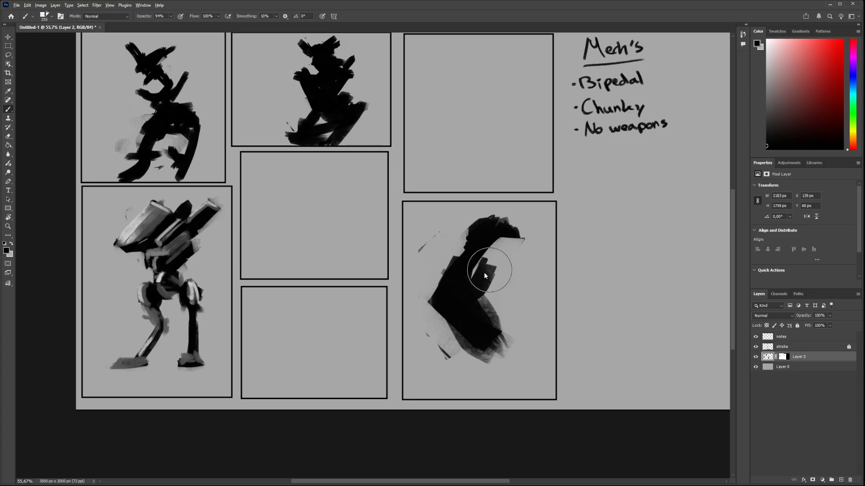
mouse_move(462, 263)
left_mouse_down()
mouse_move(442, 254)
mouse_move(438, 244)
mouse_move(416, 269)
mouse_move(461, 233)
mouse_move(408, 279)
mouse_move(437, 281)
left_mouse_up()
right_click(464, 254, "alt")
Widen the silhouette's upper body with black and erase along its top and upper-left side to form clean, straight edges
key("e")
key("b")
key("e")
mouse_move(479, 234)
left_mouse_down()
mouse_move(468, 250)
mouse_move(560, 240)
mouse_move(491, 223)
mouse_move(495, 244)
mouse_move(517, 233)
mouse_move(503, 231)
mouse_move(527, 234)
mouse_move(499, 268)
left_mouse_up()
key("b")
key("e")
mouse_move(527, 224)
left_mouse_down()
mouse_move(508, 220)
mouse_move(486, 267)
left_mouse_up()
key("b")
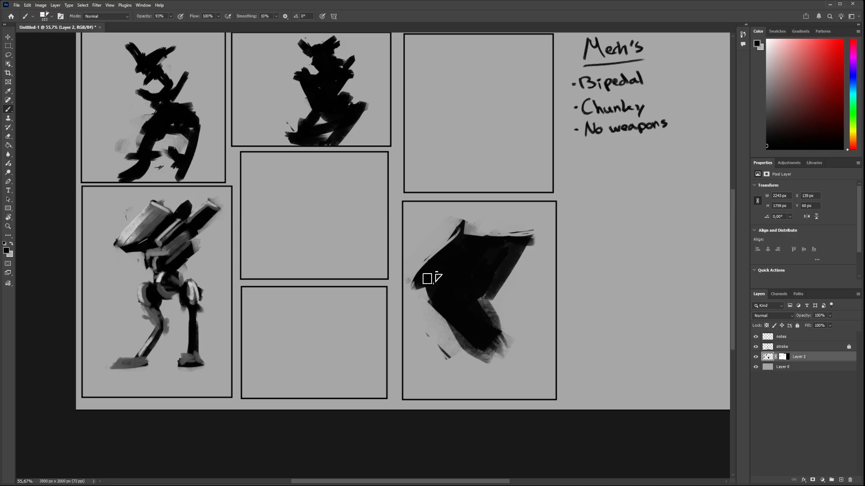
mouse_move(423, 276)
left_mouse_down()
mouse_move(425, 297)
mouse_move(468, 292)
mouse_move(444, 299)
mouse_move(426, 286)
mouse_move(428, 298)
mouse_move(458, 305)
left_mouse_up()
key("ctrl+z")
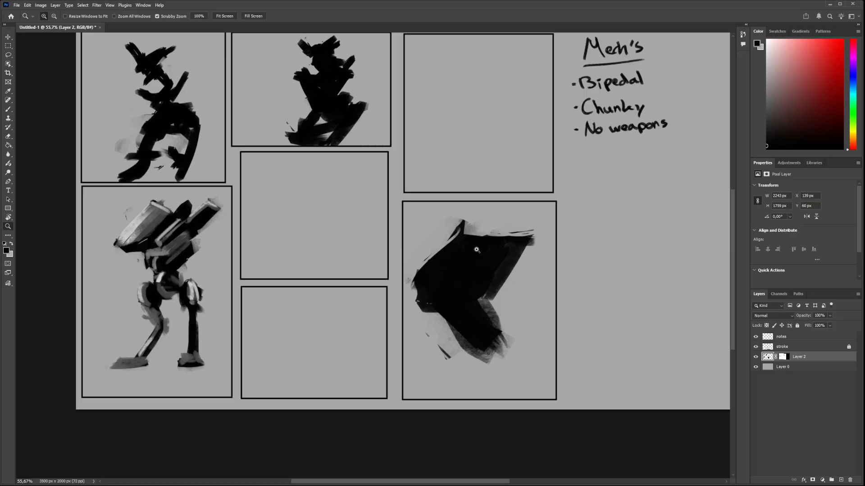
Switch the paint colour from black to light grey for work on the new silhouette
scroll(465, 247, "down", 2)
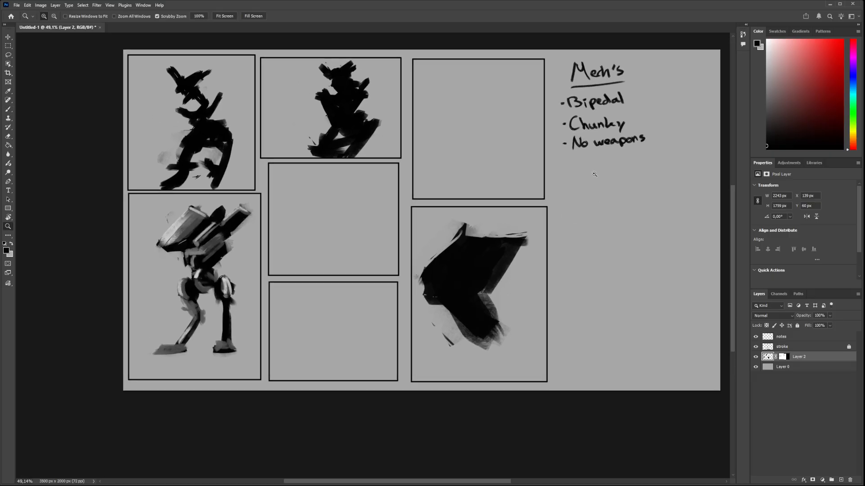
scroll(592, 208, "up", 2)
scroll(558, 208, "up", 3)
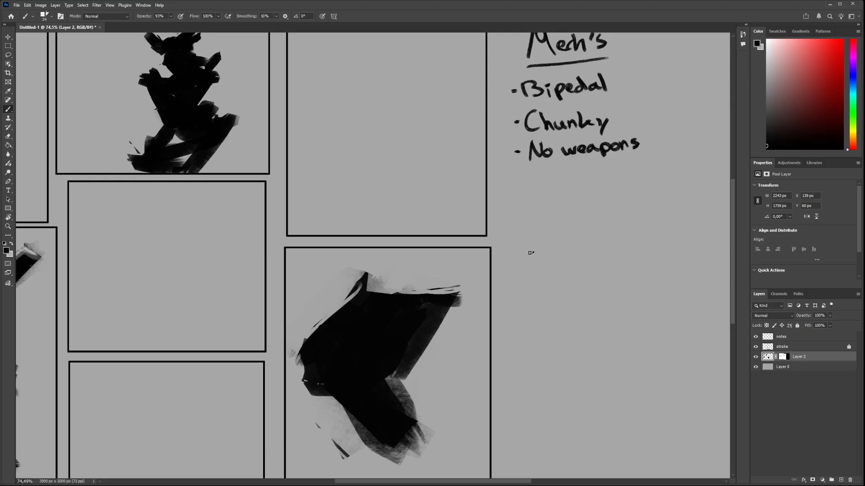
key("x")
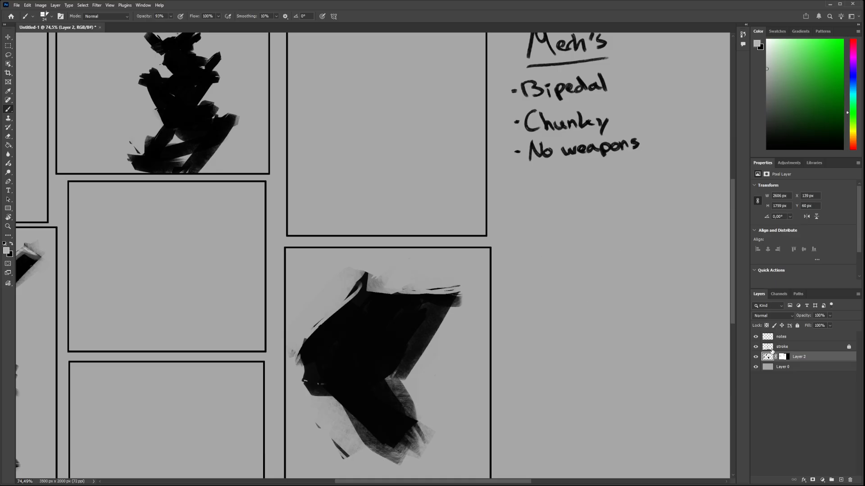
Handwrite the underlined heading "Tips" in black below the Mech's notes on the notes layer
left_click(769, 338)
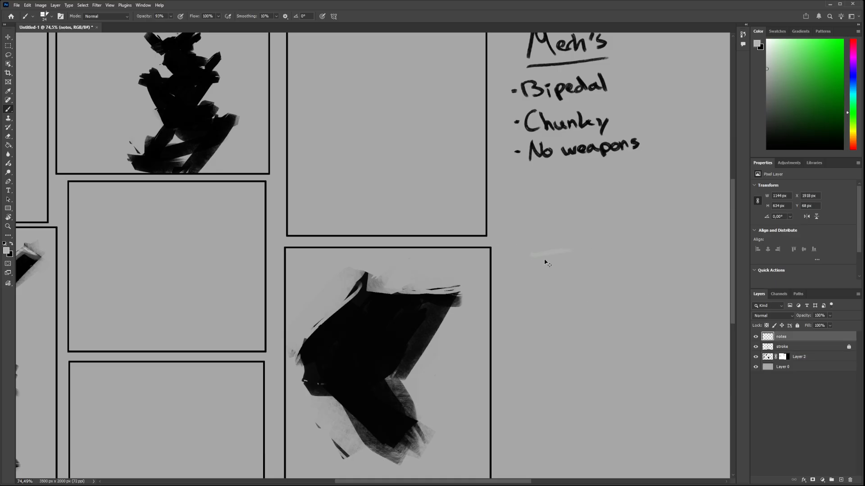
key("ctrl+z")
key("x")
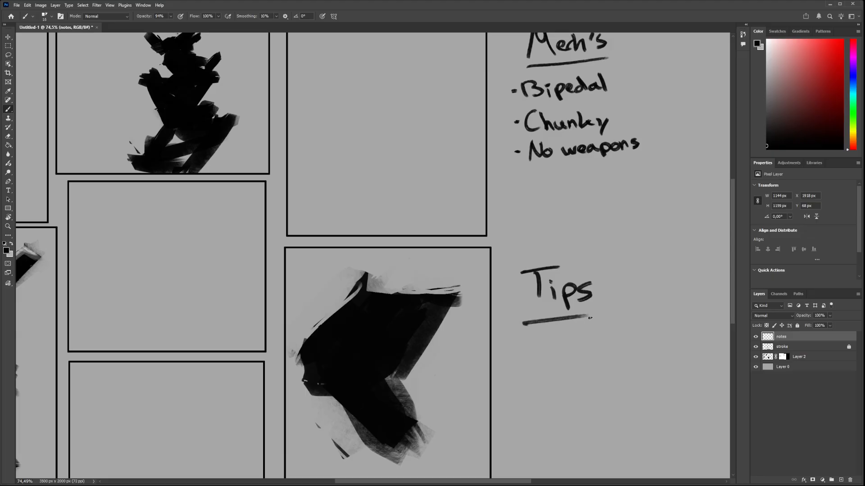
Lasso the black silhouette in the lower-right frame and make Layer 2 active
scroll(580, 297, "down", 3)
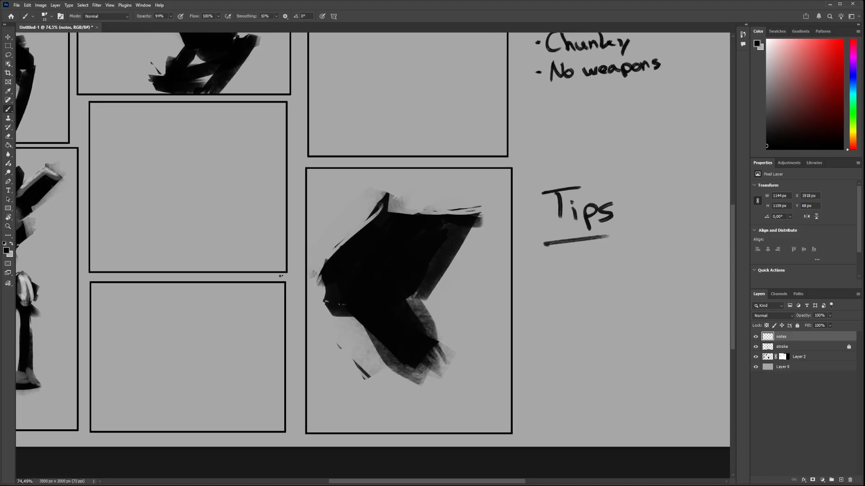
left_click(9, 55)
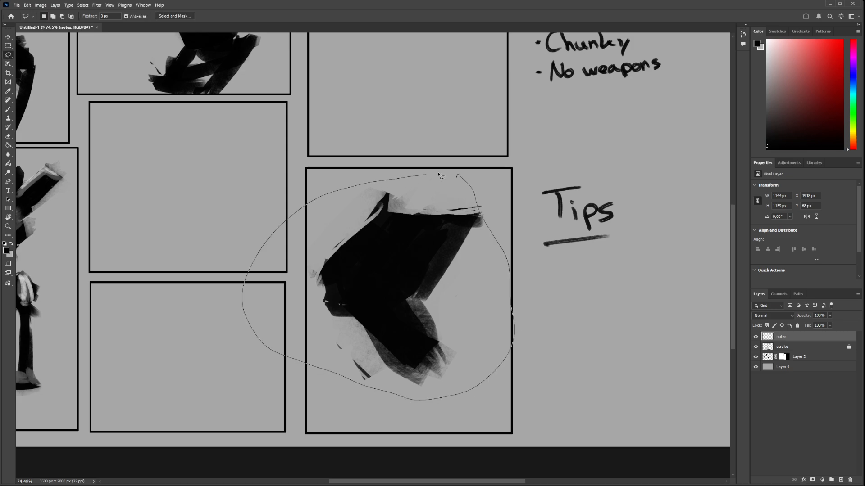
left_click_drag(439, 175, 443, 174)
left_click(766, 358)
key("ctrl+t")
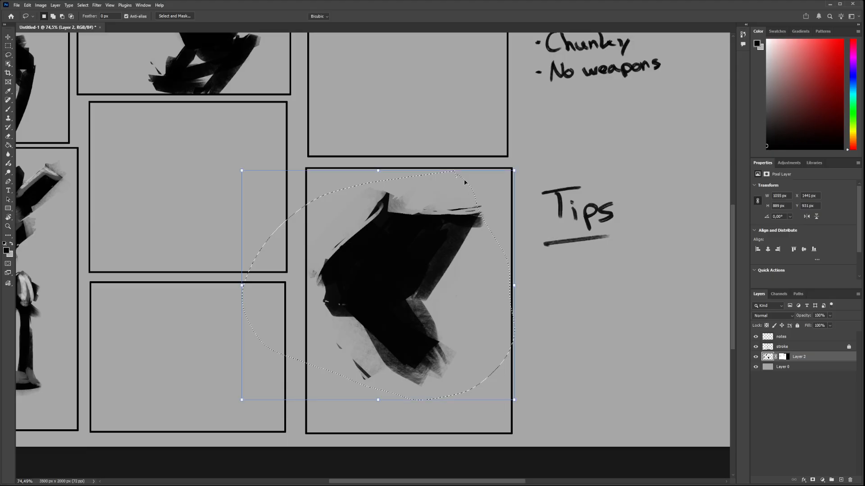
left_click_drag(516, 170, 495, 204)
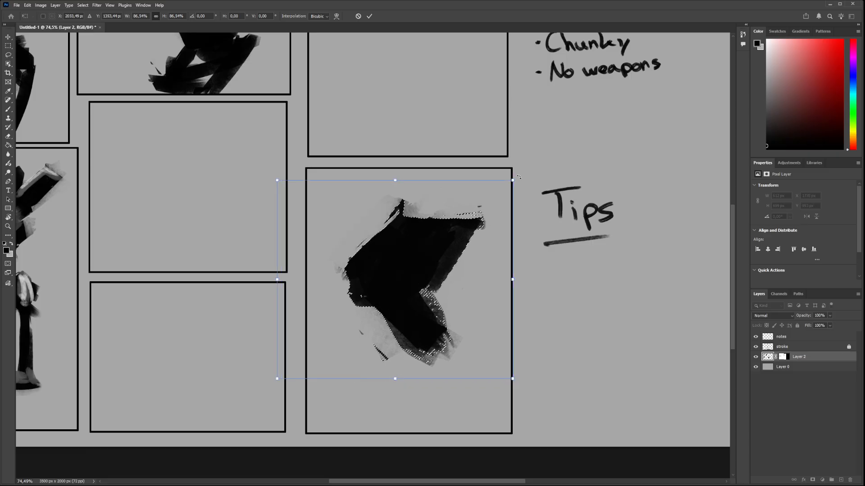
left_click_drag(523, 177, 514, 390)
left_click_drag(420, 270, 432, 269)
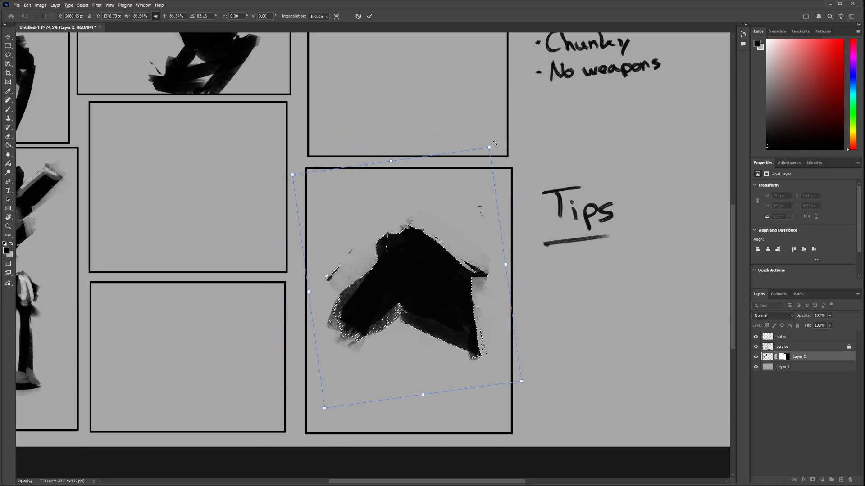
left_click_drag(495, 143, 500, 247)
key("Escape")
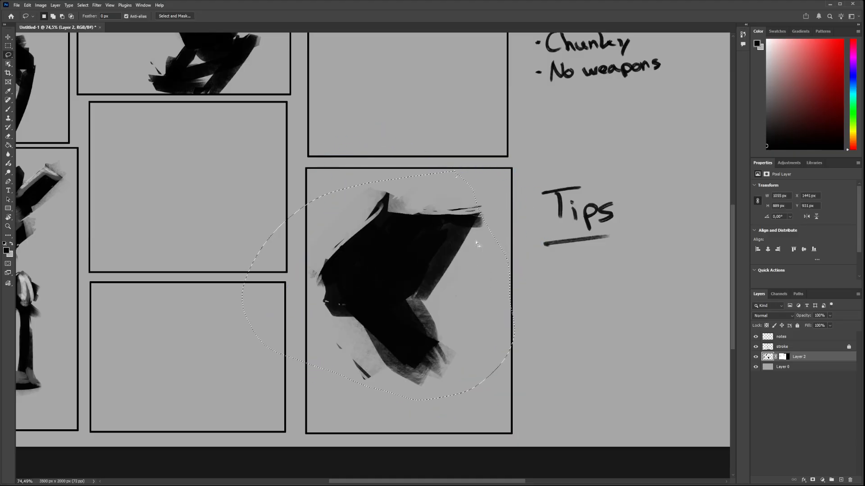
Delete the selected silhouette, deselect, and block in a new curved black shape with broad brush strokes in the same frame
key("Delete")
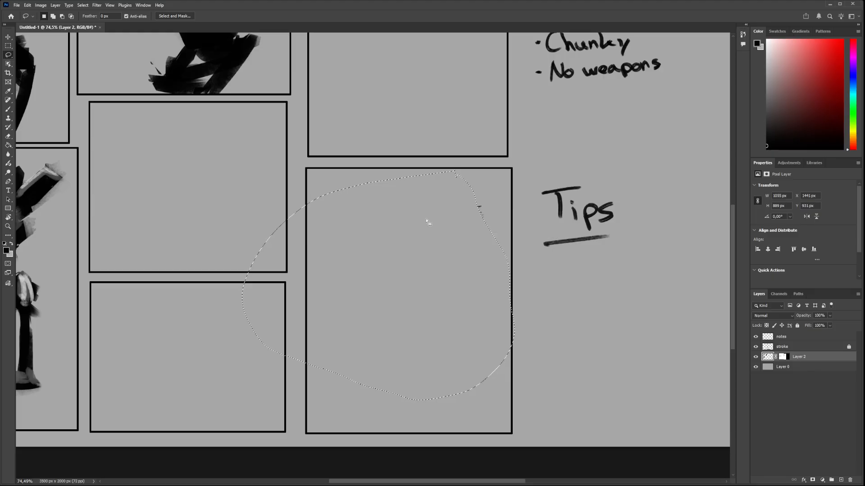
key("b")
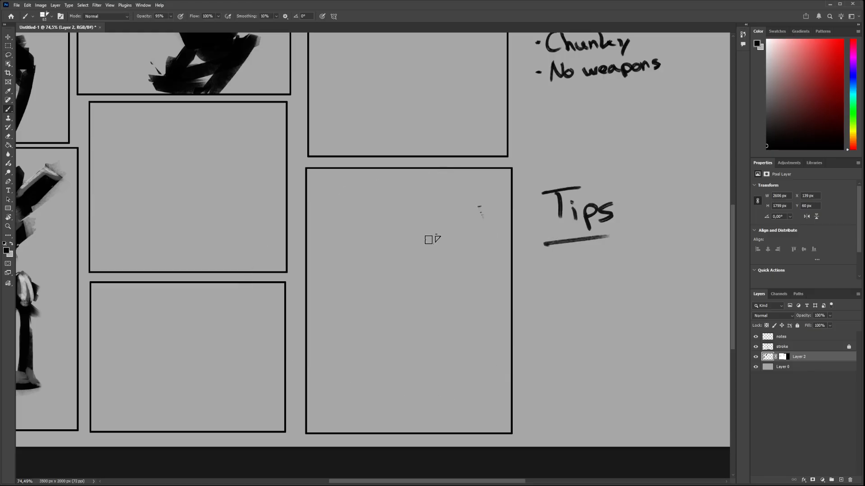
left_click_drag(429, 240, 353, 277)
left_click_drag(337, 220, 410, 324)
left_click_drag(452, 303, 392, 353)
mouse_move(430, 328)
left_mouse_down()
mouse_move(395, 324)
mouse_move(417, 374)
left_mouse_up()
right_click(400, 323, "alt")
left_click_drag(349, 315, 388, 388)
mouse_move(430, 287)
left_mouse_down()
mouse_move(411, 325)
mouse_move(421, 337)
mouse_move(403, 326)
mouse_move(423, 369)
mouse_move(375, 403)
left_mouse_up()
key("e")
key("b")
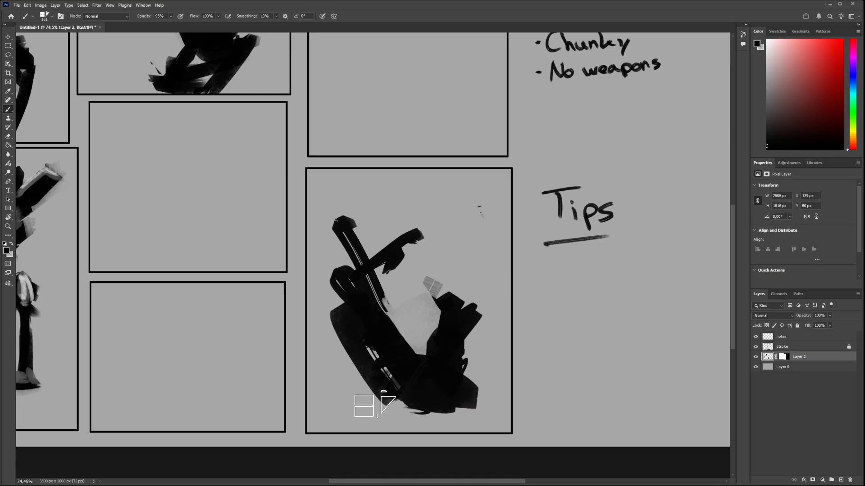
Paint a large rounded black mass with a slanted stroke above the curved shape, enlarging the brush for it
right_click(399, 262, "alt")
mouse_move(382, 245)
left_mouse_down()
mouse_move(400, 259)
mouse_move(383, 247)
mouse_move(399, 218)
mouse_move(444, 198)
left_mouse_up()
mouse_move(444, 194)
left_mouse_down()
mouse_move(392, 243)
mouse_move(453, 225)
left_mouse_up()
key("e")
key("ctrl+z")
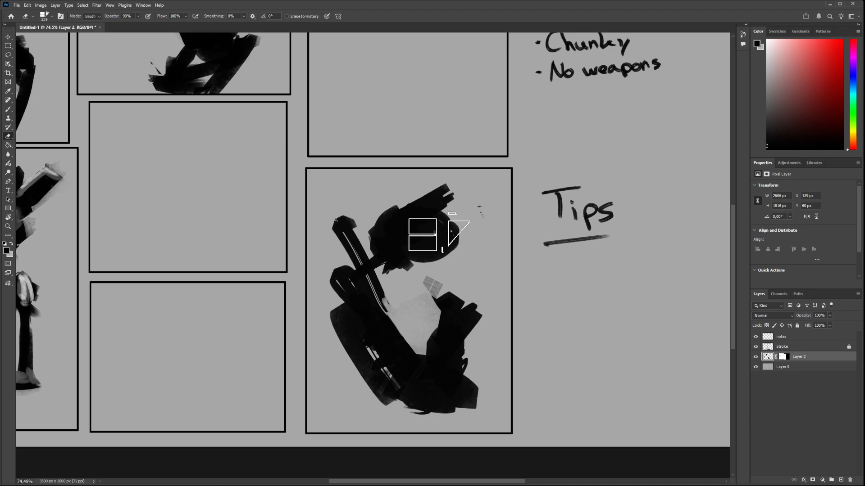
key("b")
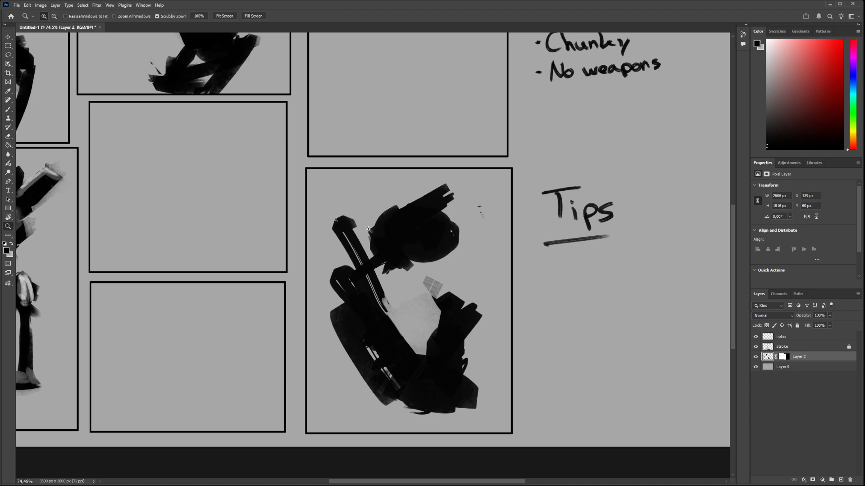
Lasso the new silhouette, scale it to 68.75%, rotate it about 91°, place it in the frame's upper half and deselect
left_click_drag(375, 229, 353, 229)
left_click(9, 55)
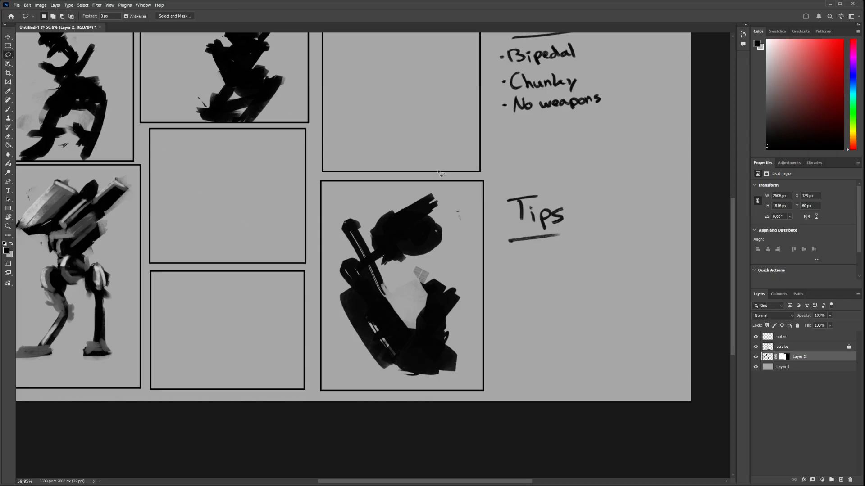
left_click_drag(266, 269, 462, 179)
key("ctrl+t")
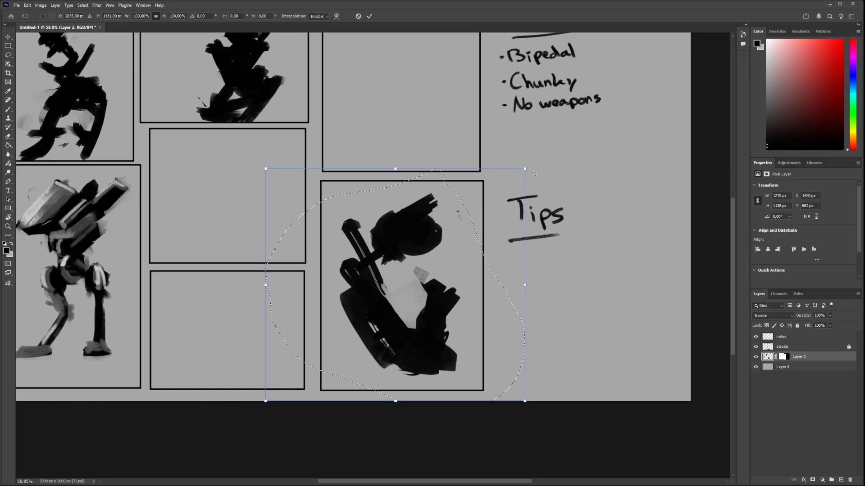
mouse_move(533, 173)
left_mouse_down()
mouse_move(360, 110)
mouse_move(484, 134)
mouse_move(478, 180)
mouse_move(439, 212)
mouse_move(453, 180)
mouse_move(434, 189)
mouse_move(482, 178)
mouse_move(502, 193)
left_mouse_up()
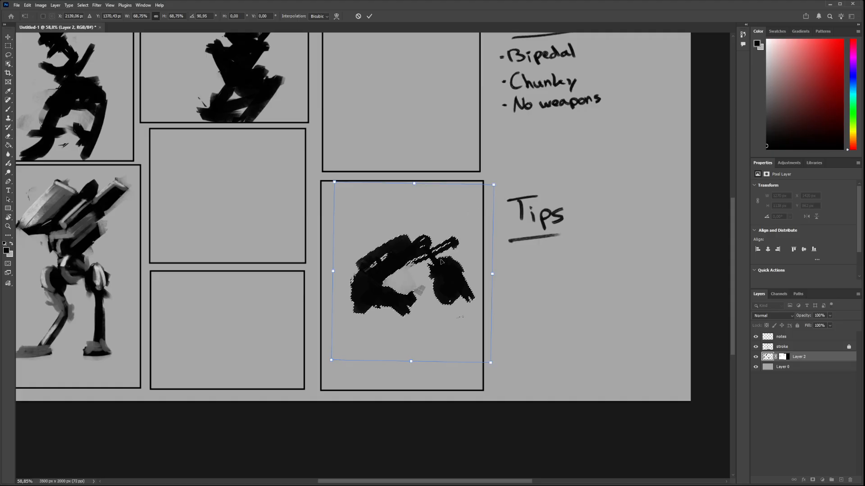
left_click_drag(441, 261, 433, 245)
key("Return")
key("l")
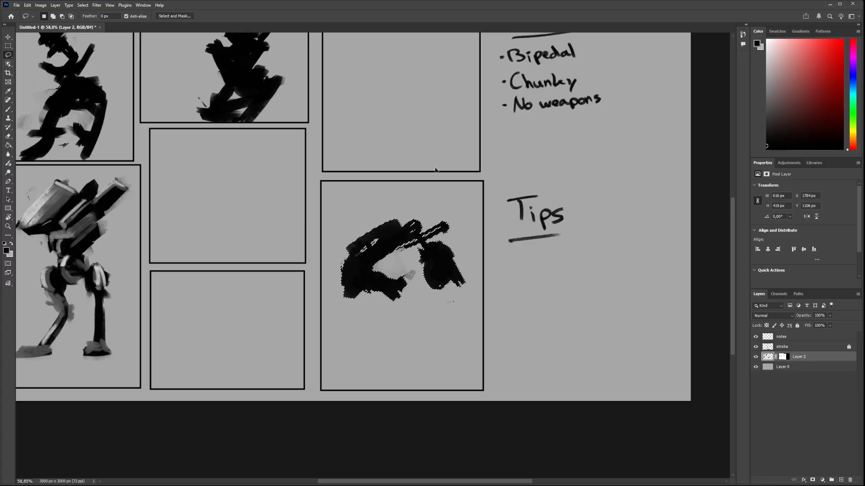
key("ctrl+d")
Paint short angular black leg strokes beneath both halves of the rotated silhouette
key("z")
mouse_move(389, 286)
left_mouse_down()
mouse_move(411, 290)
mouse_move(396, 286)
mouse_move(412, 288)
mouse_move(402, 265)
mouse_move(403, 308)
mouse_move(414, 301)
mouse_move(394, 313)
mouse_move(384, 337)
mouse_move(369, 324)
mouse_move(392, 340)
left_mouse_up()
key("b")
key("e")
key("b")
mouse_move(473, 266)
left_mouse_down()
mouse_move(447, 291)
mouse_move(475, 292)
mouse_move(438, 328)
left_mouse_up()
Try extending the silhouette's left leg with a diagonal black stroke, and undo it
key("z")
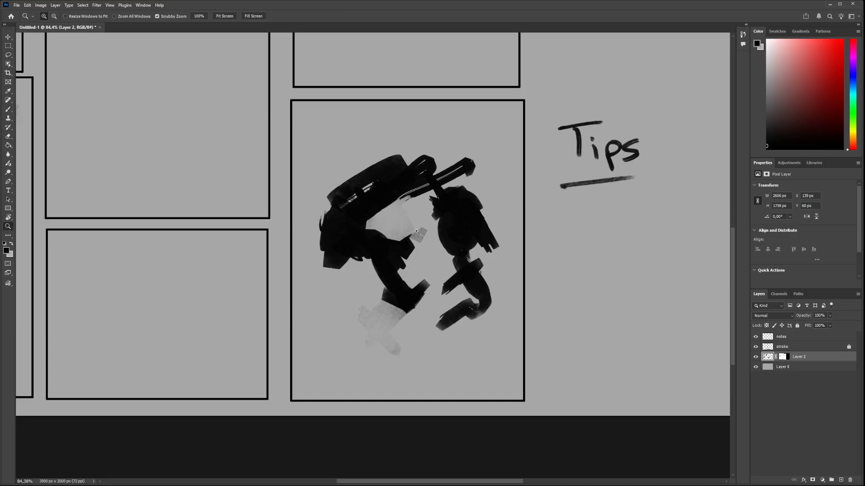
mouse_move(433, 240)
left_mouse_down()
mouse_move(407, 239)
mouse_move(428, 225)
mouse_move(400, 218)
mouse_move(419, 218)
left_mouse_up()
key("z")
key("z")
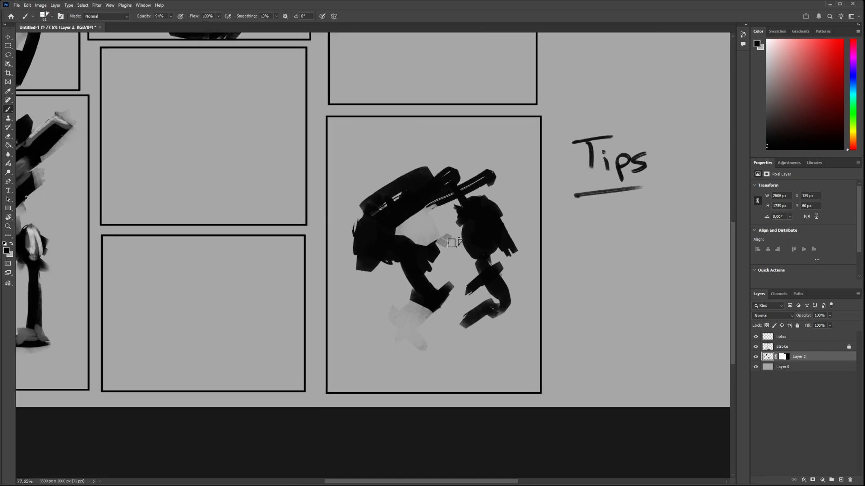
mouse_move(446, 311)
left_mouse_down()
mouse_move(468, 325)
mouse_move(458, 335)
left_mouse_up()
key("ctrl+z")
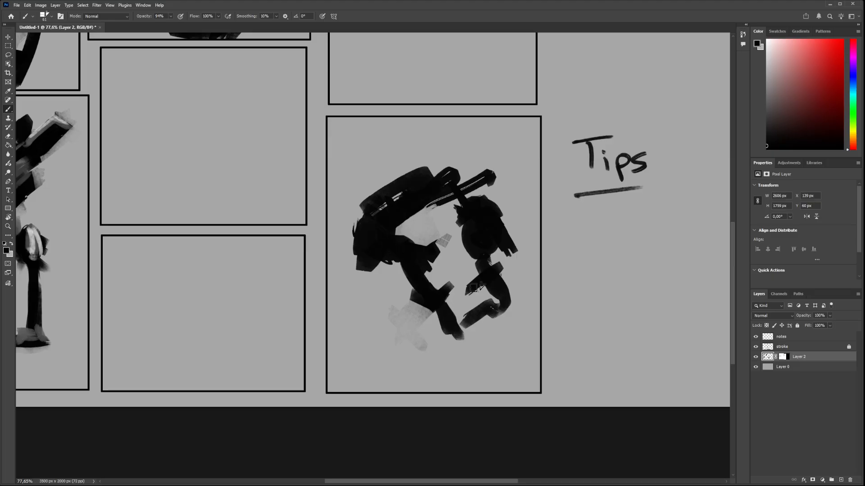
key("ctrl+z")
Lasso the silhouette in the lower-right frame, scale it to 67.4%, move it into the frame's upper part and deselect
key("z")
left_click_drag(425, 286, 406, 285)
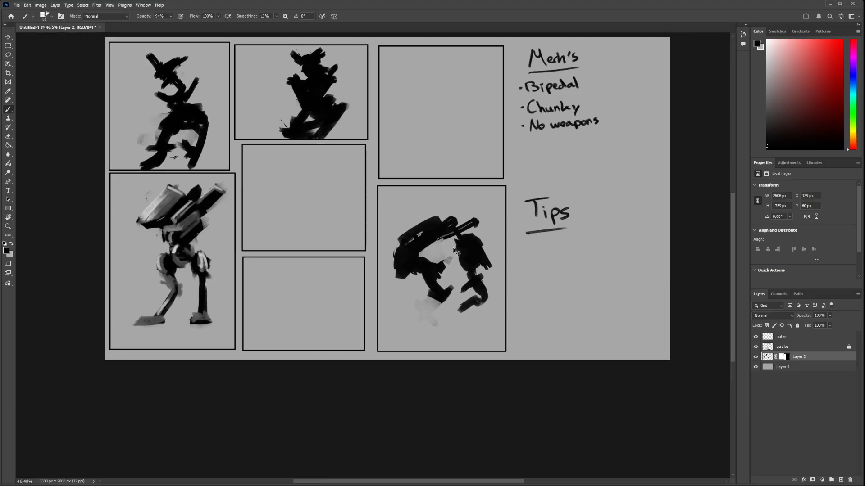
key("ctrl+t")
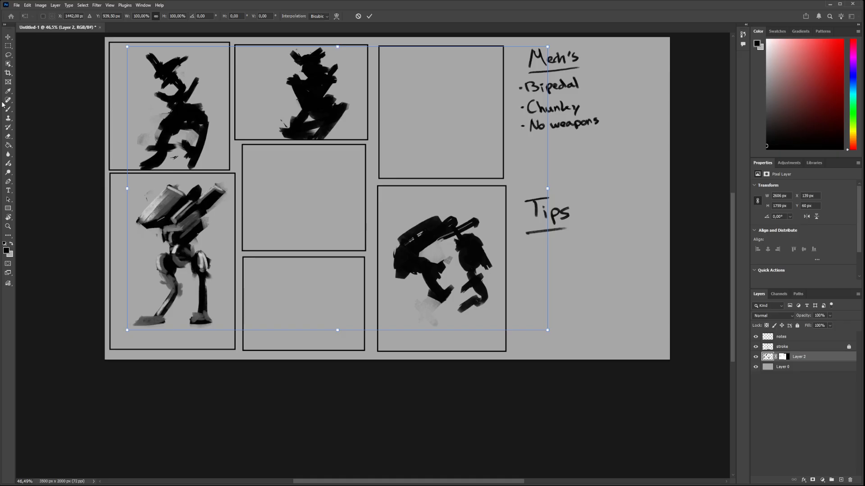
left_click(9, 56)
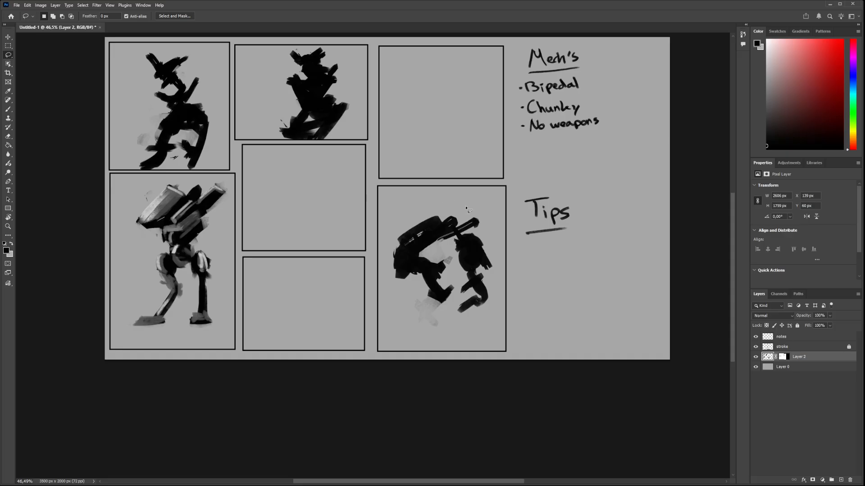
left_click_drag(377, 234, 481, 200)
key("ctrl+t")
left_click_drag(530, 355, 477, 299)
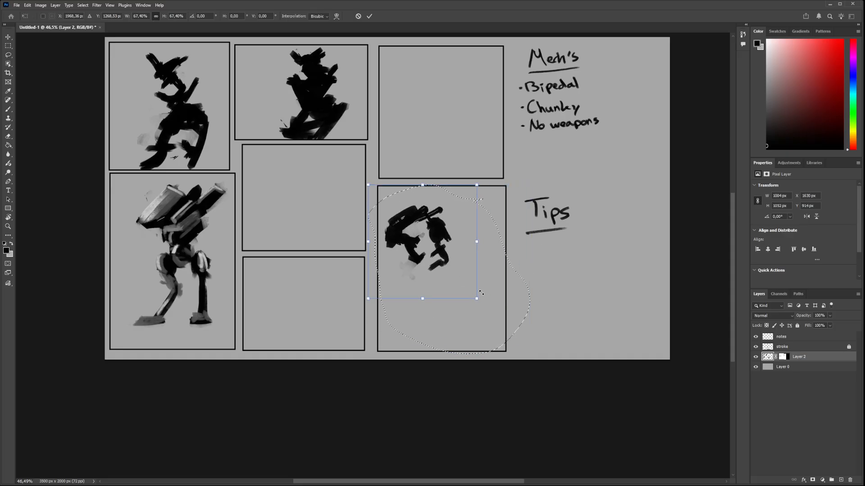
mouse_move(434, 239)
left_mouse_down()
mouse_move(489, 217)
mouse_move(438, 234)
left_mouse_up()
key("Return")
key("ctrl+d")
Sample a mid grey from the silhouette's light area and brush a first stroke across the gap below the top bar
key("z")
key("b")
key("z")
key("c")
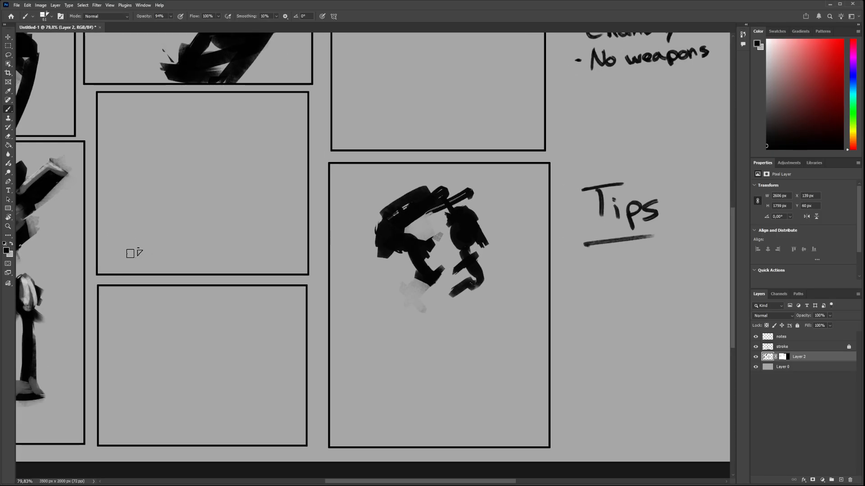
key("x")
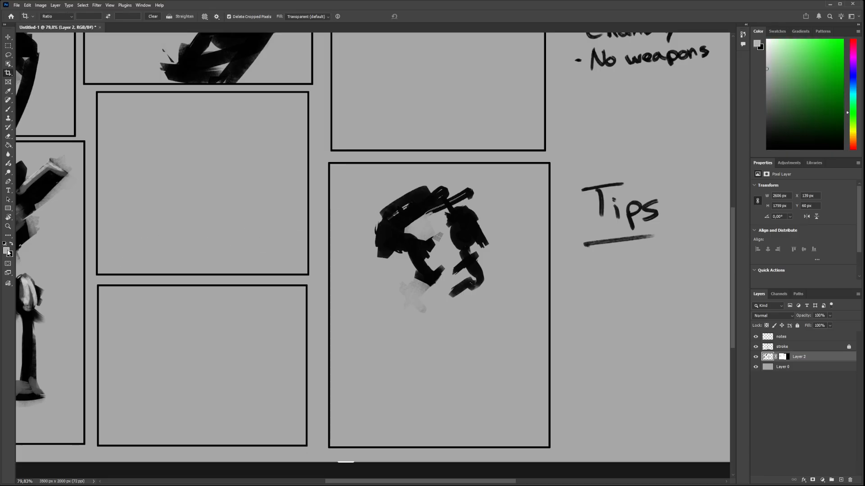
key("i")
key("z")
left_click_drag(427, 230, 456, 230)
key("b")
left_click(407, 230, "alt")
mouse_move(396, 229)
left_mouse_down()
mouse_move(416, 239)
mouse_move(466, 226)
left_mouse_up()
key("ctrl+z")
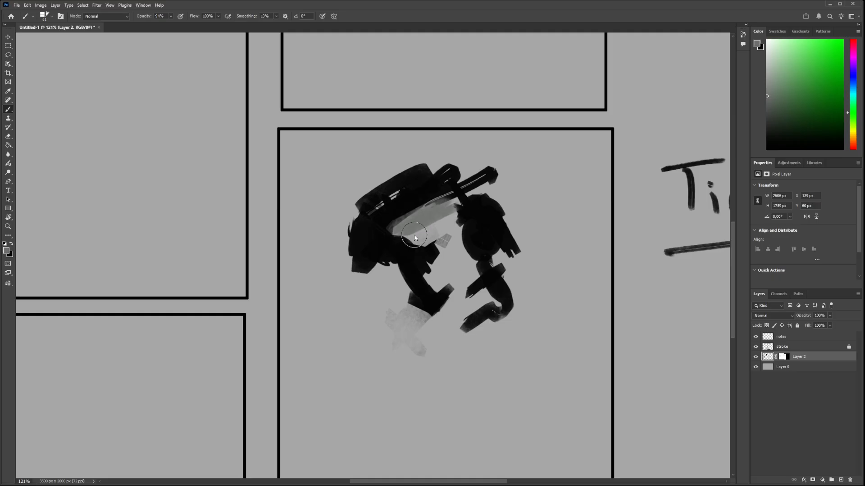
Reduce the brush size to 40 and fill the gap between the black masses with a grey torso and pelvis
key("[")
key("[")
key("[")
key("ctrl+z")
mouse_move(399, 229)
left_mouse_down()
mouse_move(423, 240)
mouse_move(401, 225)
mouse_move(458, 196)
mouse_move(462, 220)
mouse_move(418, 246)
mouse_move(449, 237)
mouse_move(423, 274)
mouse_move(434, 289)
mouse_move(452, 277)
mouse_move(462, 252)
mouse_move(465, 261)
mouse_move(444, 246)
mouse_move(437, 253)
mouse_move(435, 281)
mouse_move(427, 240)
mouse_move(417, 235)
mouse_move(446, 214)
left_mouse_up()
key("ctrl+z")
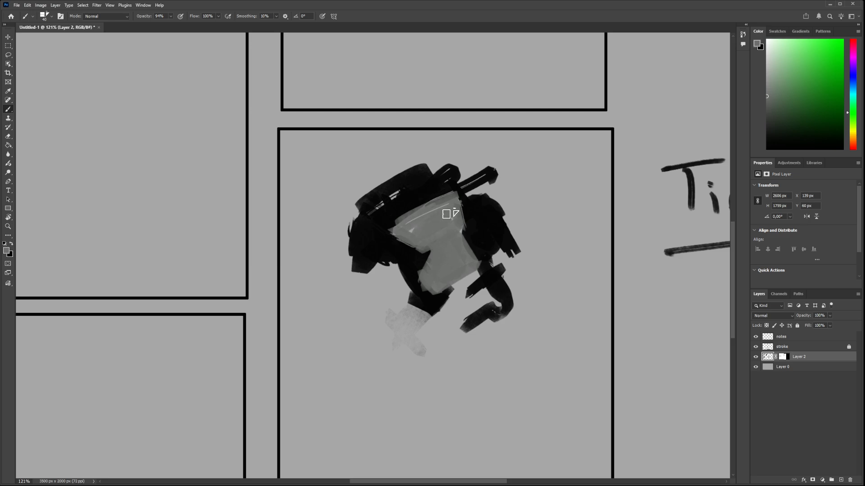
mouse_move(455, 283)
left_mouse_down()
mouse_move(438, 312)
mouse_move(495, 288)
mouse_move(457, 307)
mouse_move(464, 290)
mouse_move(450, 272)
left_mouse_up()
key("z")
key("b")
Switch to black and paint a curved hip band under the grey pelvis, ending in a rounded mass on the right
key("d")
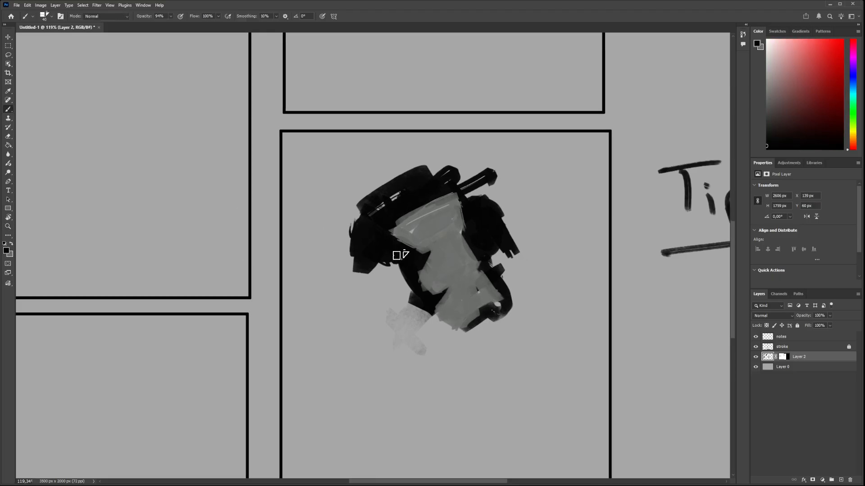
scroll(446, 244, "down", 2)
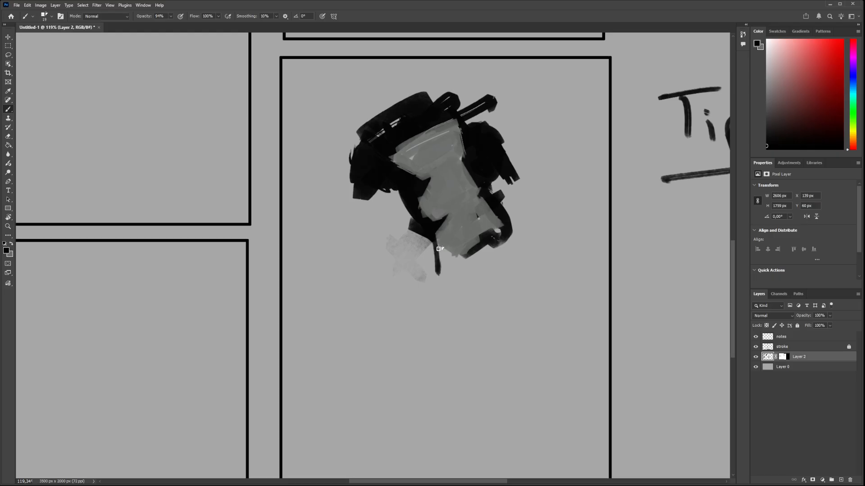
key("z")
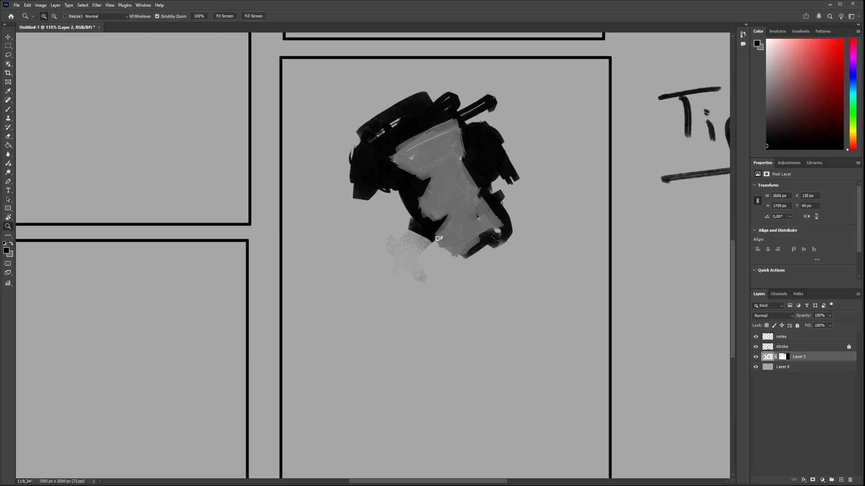
key("b")
mouse_move(445, 228)
left_mouse_down()
mouse_move(447, 255)
mouse_move(435, 250)
mouse_move(473, 266)
left_mouse_up()
key("ctrl+z")
mouse_move(423, 242)
left_mouse_down()
mouse_move(476, 263)
mouse_move(500, 248)
mouse_move(459, 277)
mouse_move(410, 273)
mouse_move(391, 289)
left_mouse_up()
mouse_move(461, 277)
left_mouse_down()
mouse_move(401, 278)
mouse_move(512, 271)
left_mouse_up()
mouse_move(485, 273)
left_mouse_down()
mouse_move(525, 272)
mouse_move(527, 254)
mouse_move(506, 243)
mouse_move(514, 270)
left_mouse_up()
key("ctrl+z")
key("ctrl+z")
key("ctrl+z")
key("ctrl+z")
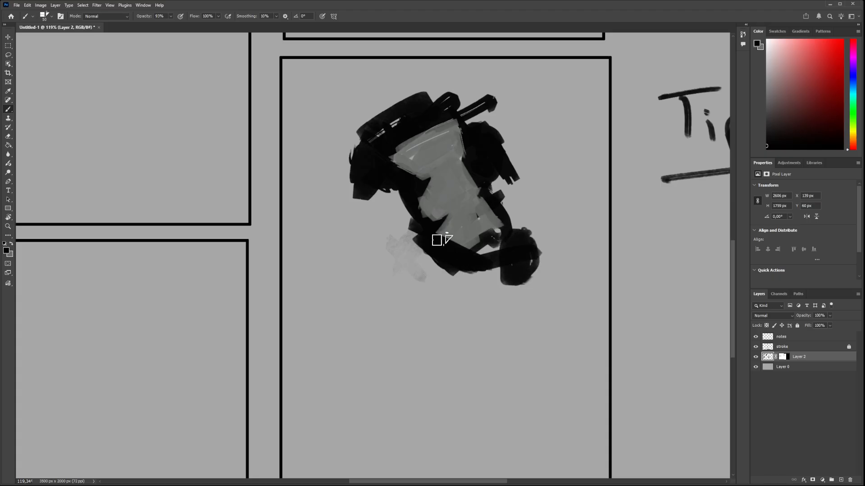
Paint a curved black mass at the hips' left end and join it to the right mass with a horizontal bar
mouse_move(432, 234)
left_mouse_down()
mouse_move(413, 247)
mouse_move(420, 279)
mouse_move(480, 270)
left_mouse_up()
key("ctrl+z")
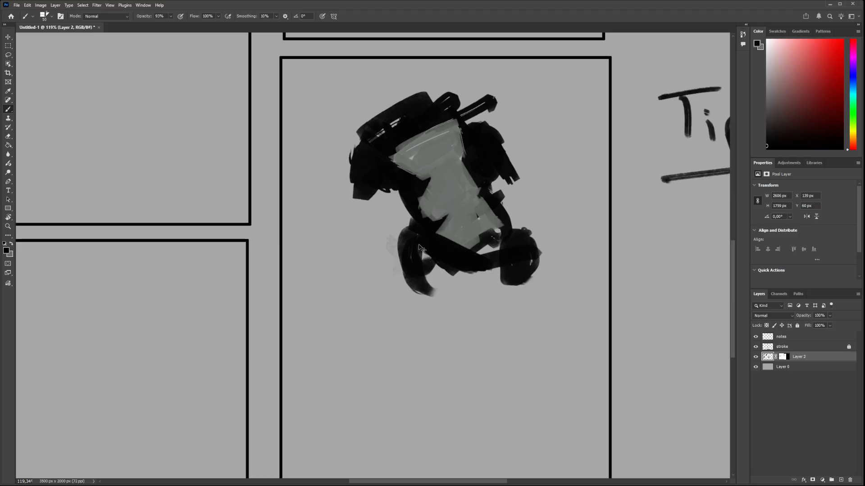
key("ctrl+z")
left_click_drag(409, 253, 430, 267)
mouse_move(417, 278)
left_mouse_down()
mouse_move(400, 282)
mouse_move(481, 271)
left_mouse_up()
key("ctrl+z")
left_click_drag(421, 270, 500, 274)
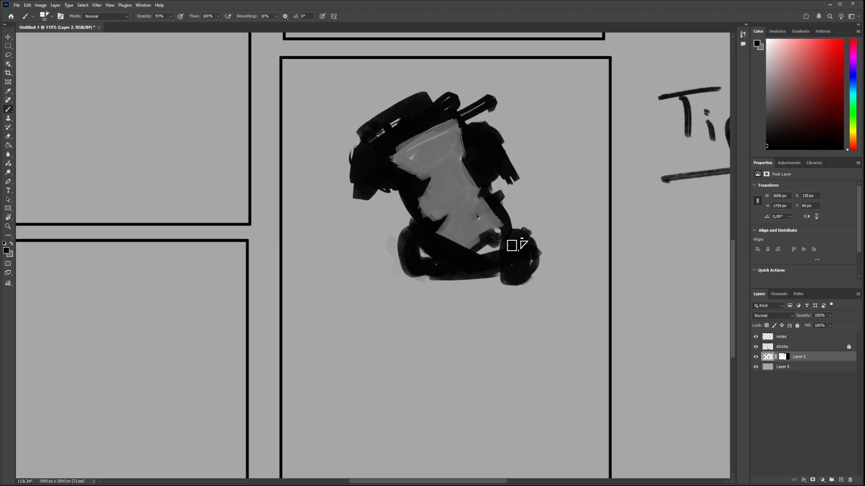
left_click_drag(410, 276, 420, 326)
key("ctrl+z")
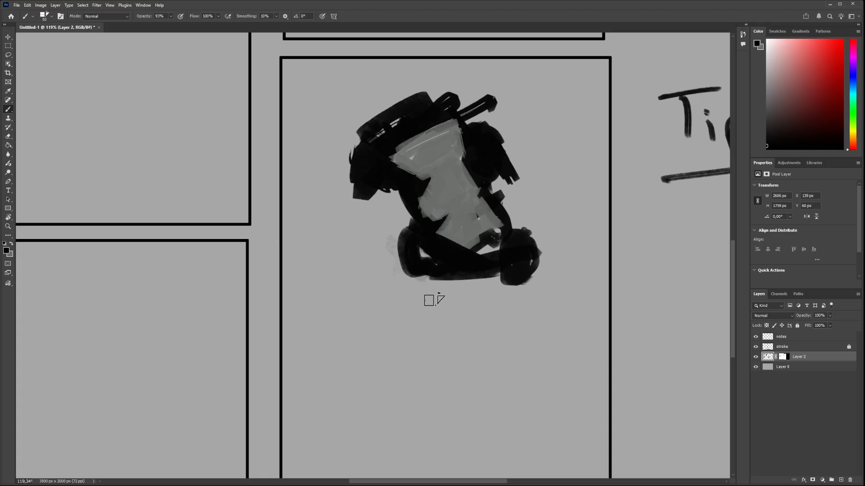
Paint the mech's two black legs down from the hip joints, bending the left one at the knee
left_click_drag(415, 279, 401, 315)
key("ctrl+z")
mouse_move(415, 270)
left_mouse_down()
mouse_move(391, 345)
mouse_move(435, 399)
left_mouse_up()
left_click_drag(509, 276, 515, 378)
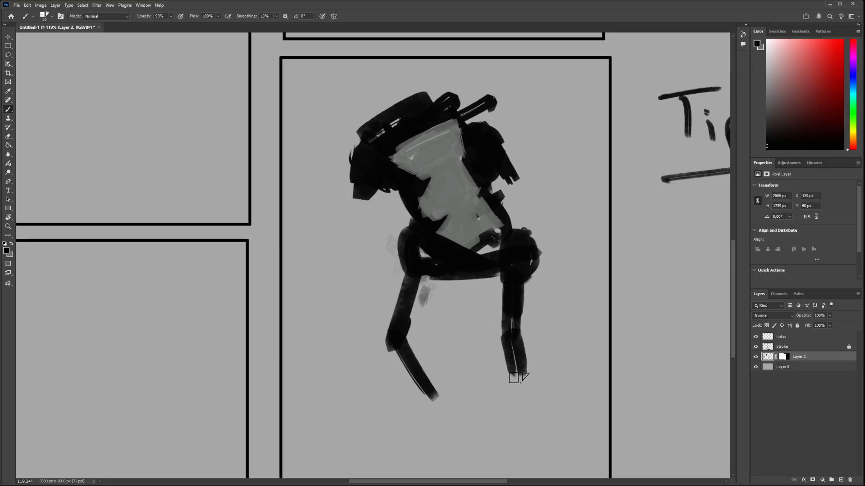
Extend both legs with a lower black segment toward the bottom of the frame, angling the left one back inward
scroll(446, 395, "down", 3)
left_click_drag(441, 336, 428, 376)
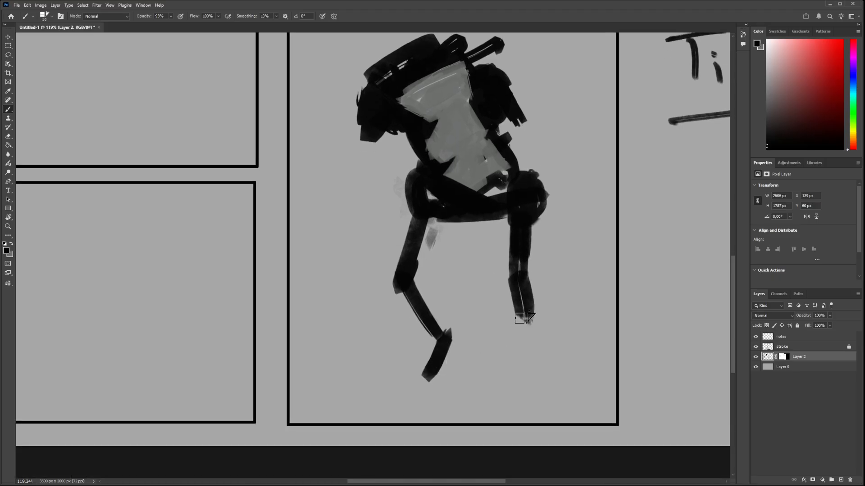
left_click_drag(519, 318, 519, 375)
Try an extra upright black stroke along the inner side of the right leg
left_click_drag(508, 235, 503, 316)
key("z")
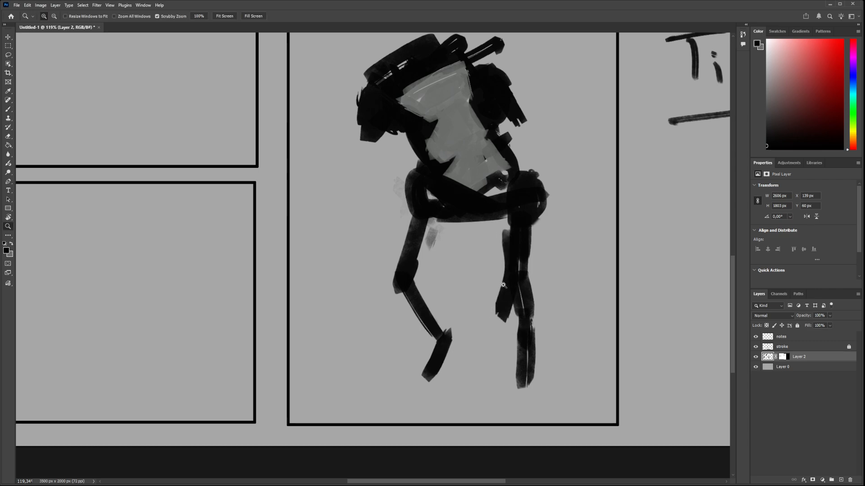
mouse_move(513, 283)
left_mouse_down()
mouse_move(491, 283)
mouse_move(500, 262)
mouse_move(491, 281)
mouse_move(511, 274)
left_mouse_up()
key("ctrl+z")
key("z")
mouse_move(491, 240)
left_mouse_down()
mouse_move(439, 260)
mouse_move(450, 281)
left_mouse_up()
key("ctrl+z")
left_click_drag(442, 239, 436, 255)
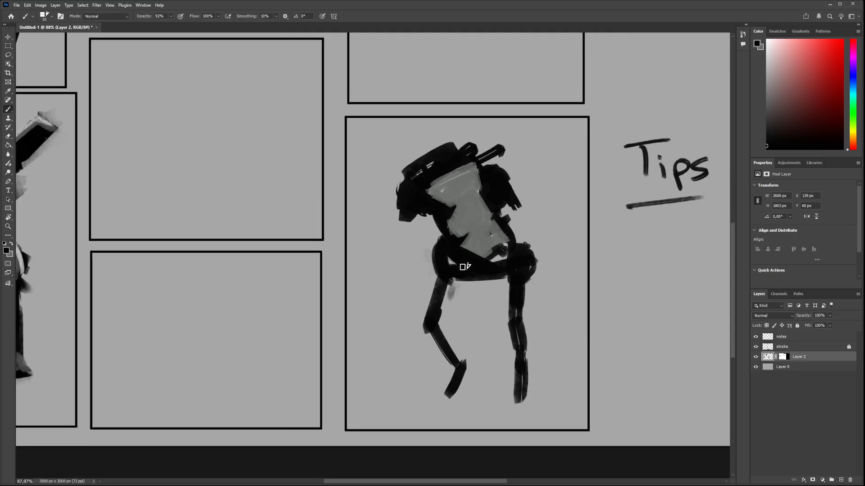
Shrink the eraser and cut a light diagonal strip across the mech's upper torso
key("e")
key("z")
left_click(434, 193)
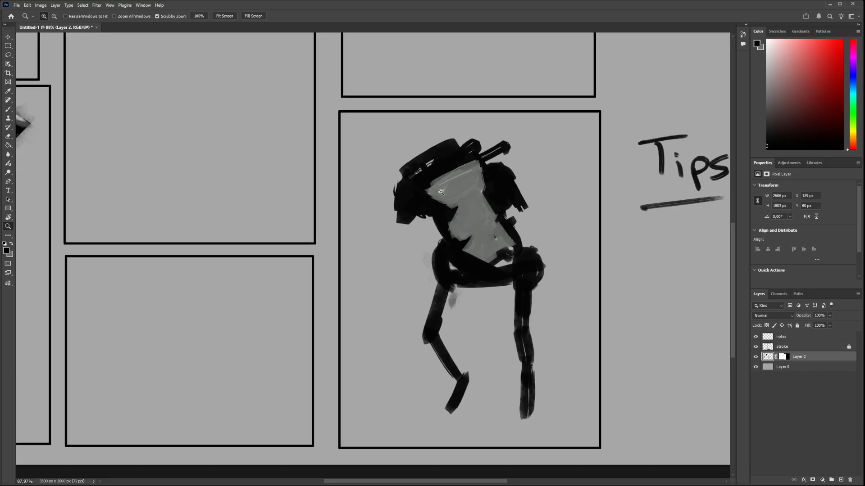
key("e")
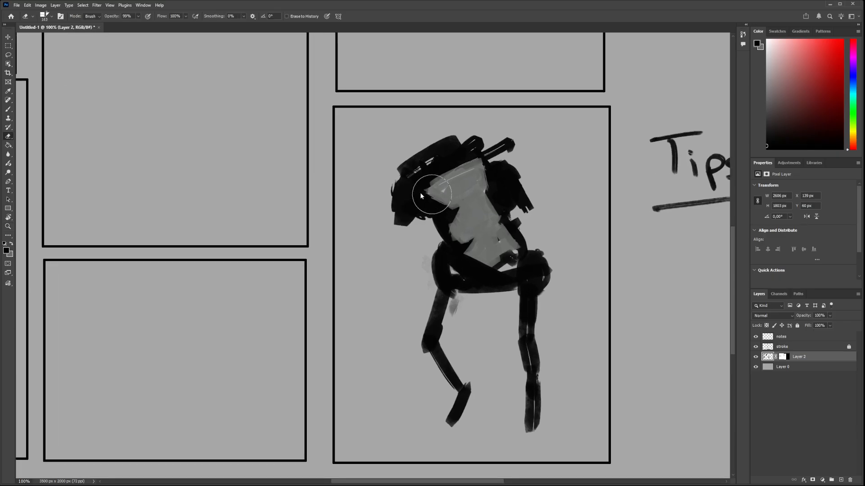
key("bracketleft")
key("bracketleft")
key("bracketleft")
key("x")
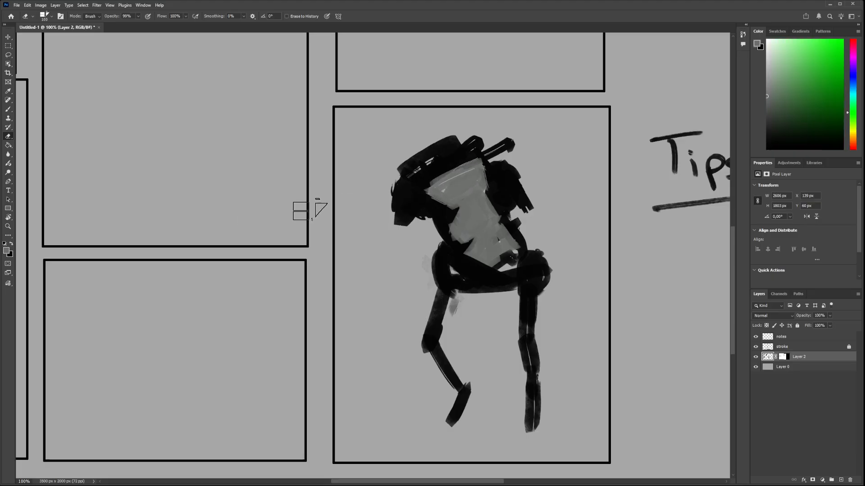
key("x")
left_click_drag(412, 188, 406, 186)
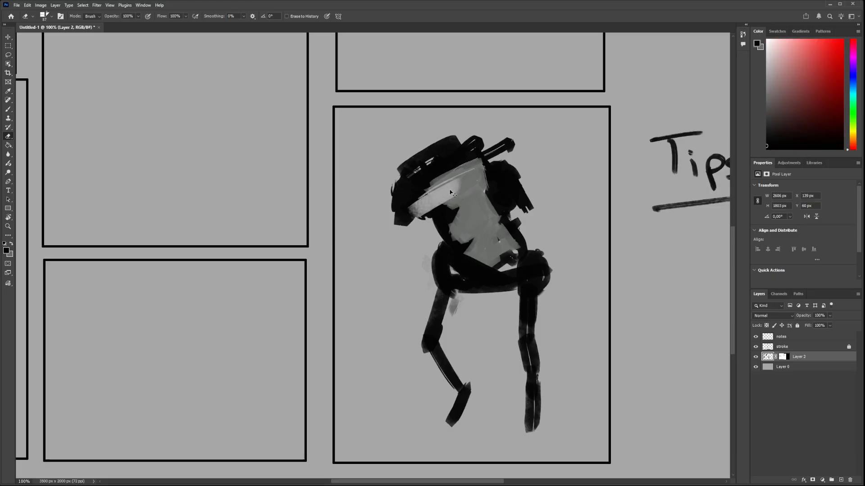
mouse_move(423, 207)
left_mouse_down()
mouse_move(409, 204)
mouse_move(465, 179)
left_mouse_up()
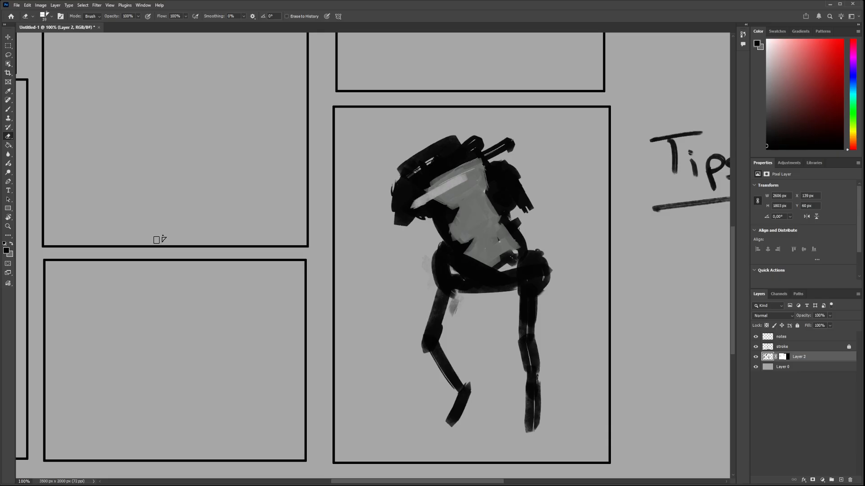
Brush black over the torso strip, run a diagonal bar through the waist past the right side, and extend the upper bar out left
key("b")
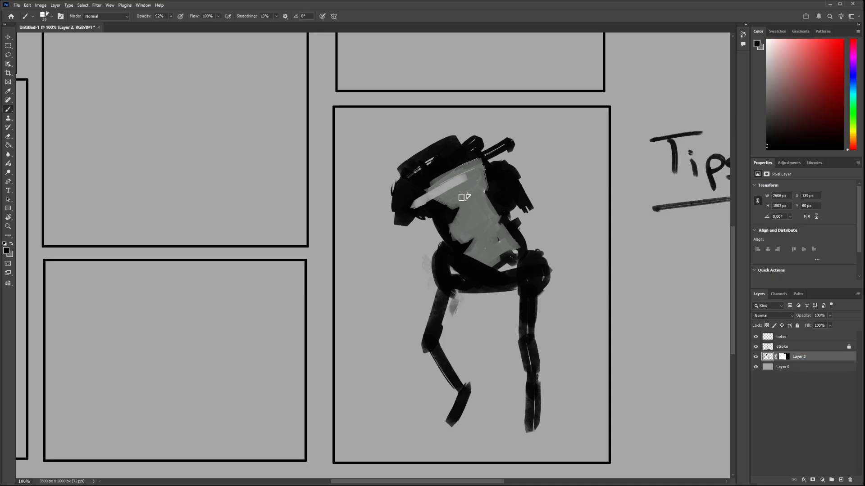
mouse_move(414, 207)
left_mouse_down()
mouse_move(460, 180)
mouse_move(443, 207)
mouse_move(466, 228)
mouse_move(446, 227)
mouse_move(506, 259)
mouse_move(559, 205)
left_mouse_up()
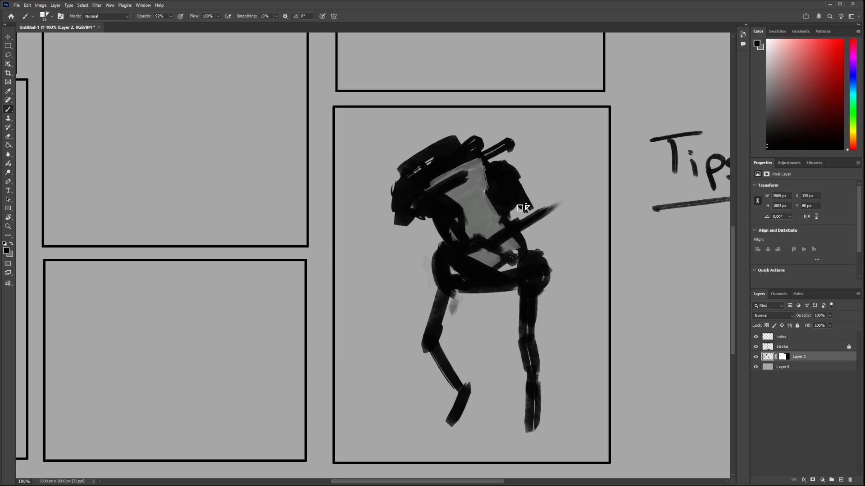
left_click_drag(366, 224, 420, 191)
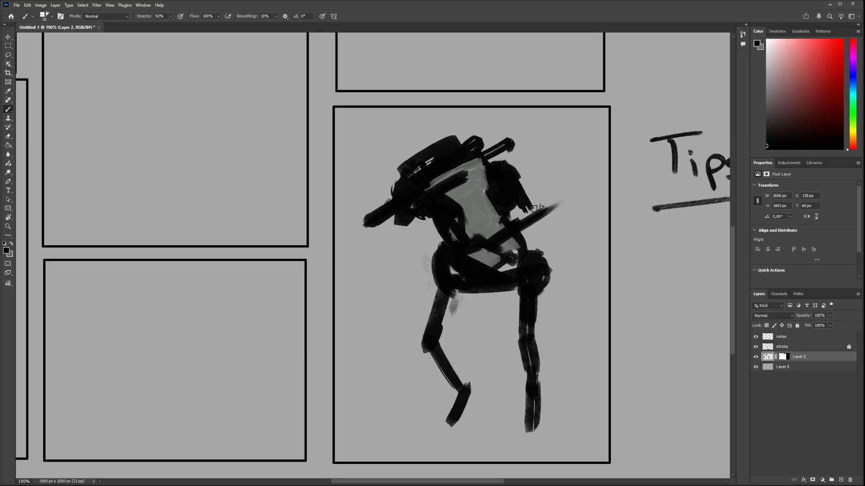
Erase the rods and right shoulder mass, and repaint them as a slanted back edge with a short diagonal bar
mouse_move(471, 129)
left_mouse_down()
mouse_move(513, 182)
mouse_move(499, 180)
mouse_move(518, 170)
left_mouse_up()
key("e")
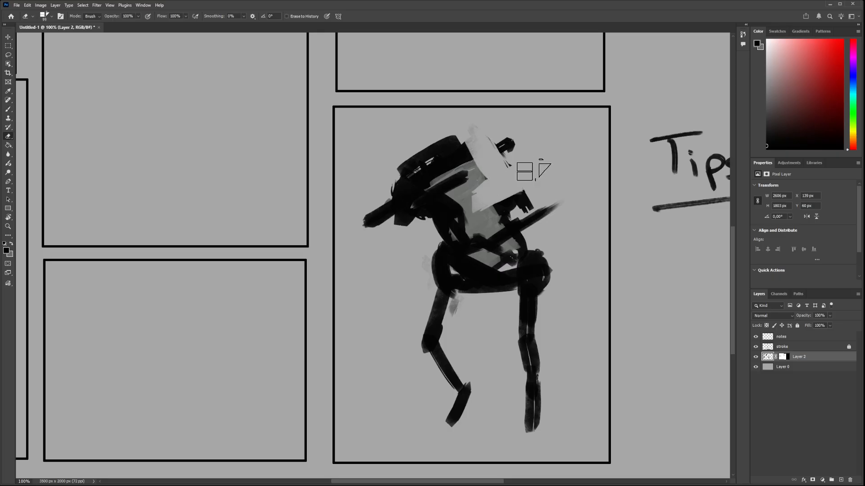
key("b")
mouse_move(474, 195)
left_mouse_down()
mouse_move(467, 216)
mouse_move(461, 143)
mouse_move(495, 196)
mouse_move(468, 218)
mouse_move(536, 187)
left_mouse_up()
key("z")
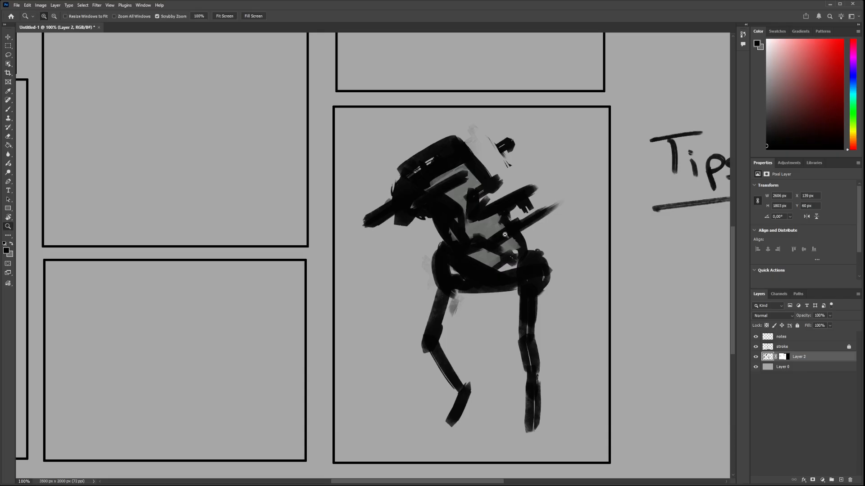
mouse_move(506, 236)
left_mouse_down()
mouse_move(446, 233)
mouse_move(506, 220)
left_mouse_up()
key("b")
key("z")
key("b")
key("z")
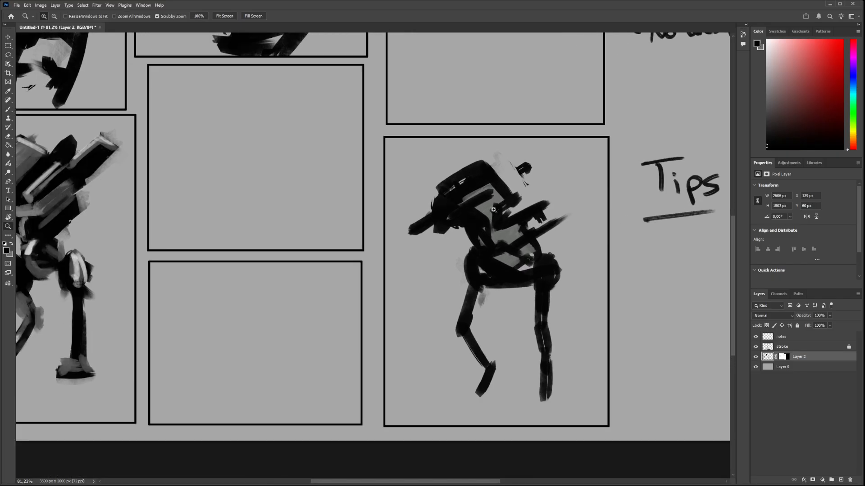
Erase the leftover rod tip floating beside the slanted back
key("b")
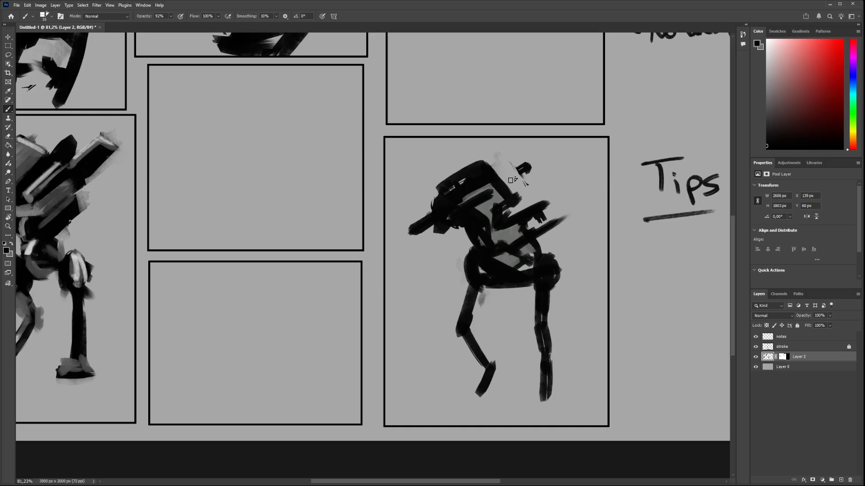
key("e")
left_click_drag(528, 167, 500, 182)
Paint small black feet at the ends of both legs and thicken the left knee
key("b")
left_click_drag(539, 239, 548, 164)
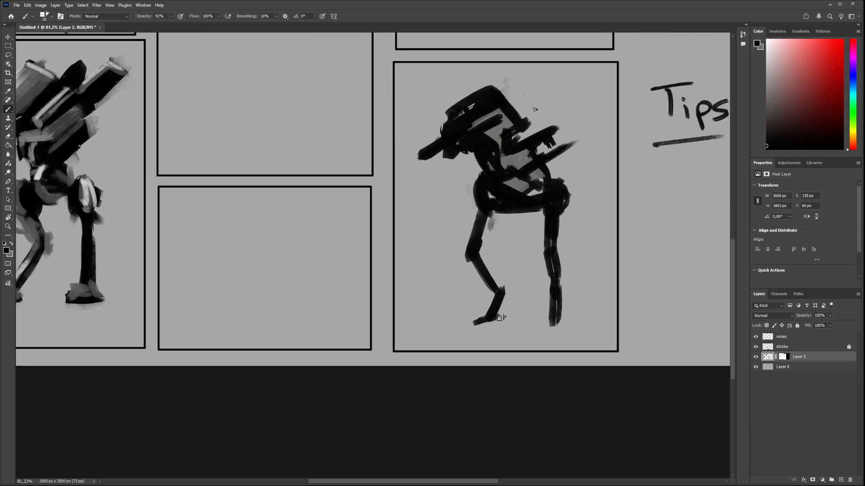
left_click_drag(488, 319, 476, 323)
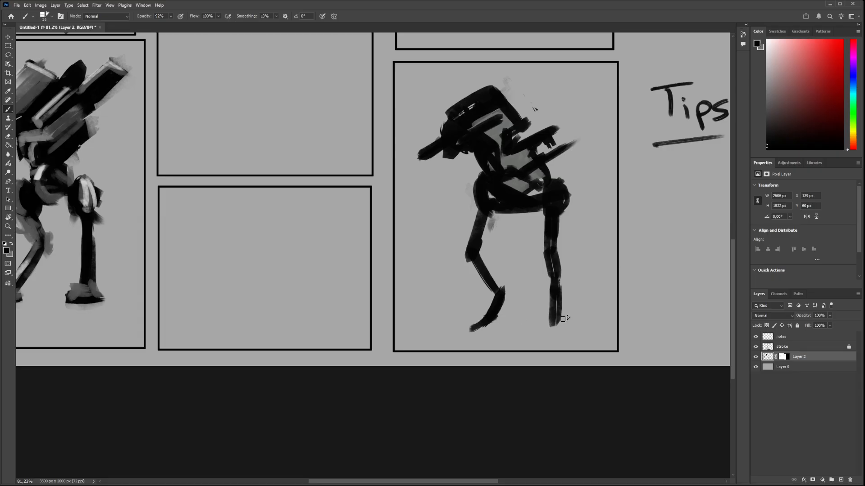
left_click_drag(555, 310, 550, 334)
left_click_drag(480, 242, 478, 265)
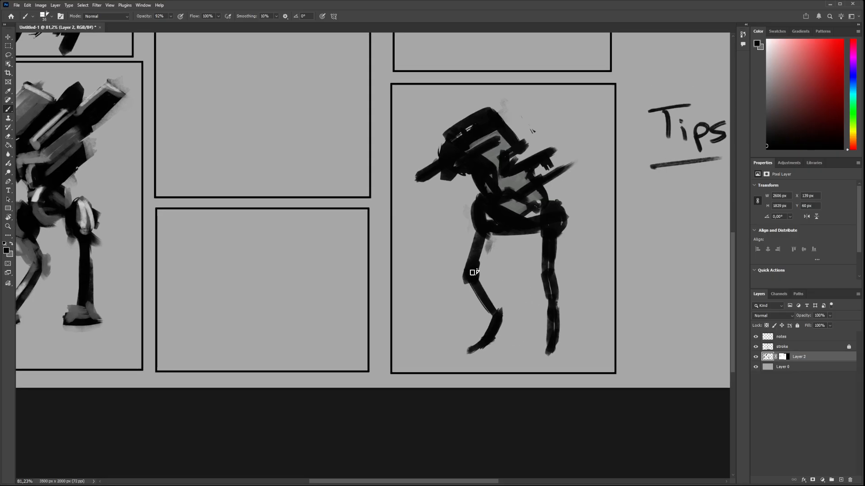
left_click_drag(532, 201, 552, 230)
Erase a small light patch into the upper part of the mech's left hip joint
key("e")
scroll(514, 250, "up", 3)
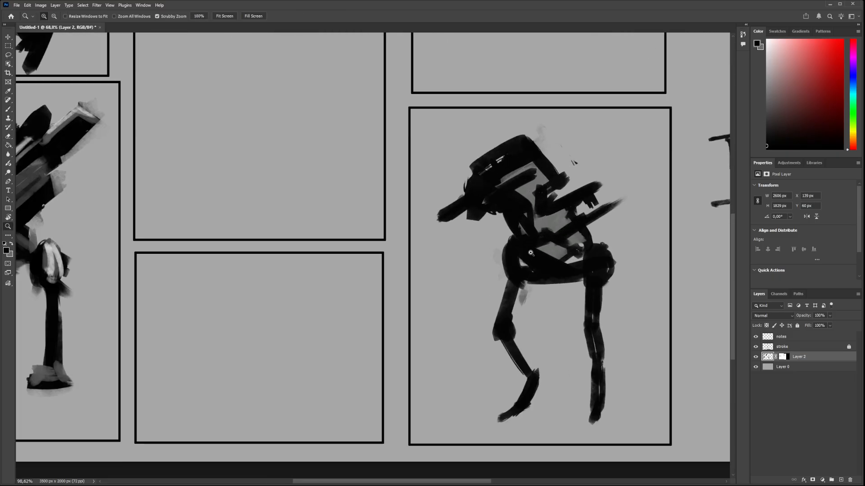
mouse_move(521, 250)
left_mouse_down()
mouse_move(508, 250)
mouse_move(542, 263)
mouse_move(513, 244)
left_mouse_up()
Paint a chunky black V-shaped mass in the empty frame beside the Mech's notes
mouse_move(556, 209)
left_mouse_down()
mouse_move(508, 291)
mouse_move(466, 399)
left_mouse_up()
left_click_drag(468, 400, 482, 399)
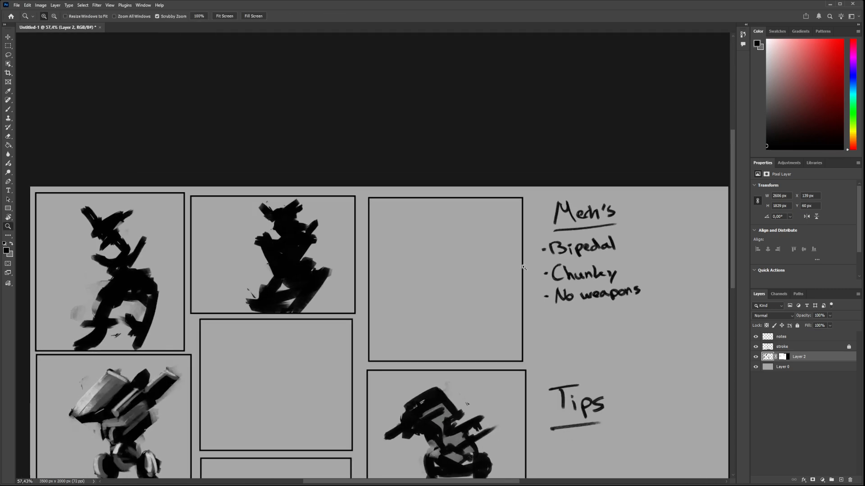
mouse_move(492, 285)
left_mouse_down()
mouse_move(538, 233)
mouse_move(576, 253)
left_mouse_up()
key("b")
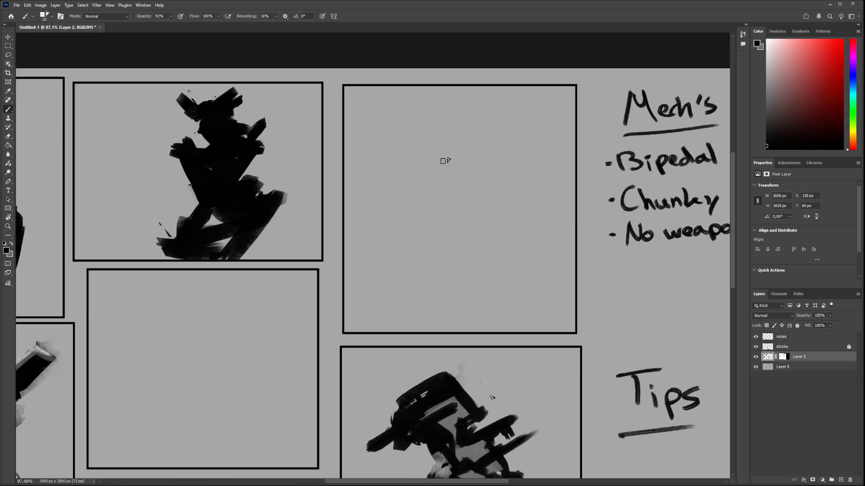
mouse_move(449, 175)
left_mouse_down()
mouse_move(425, 225)
mouse_move(412, 177)
mouse_move(400, 174)
mouse_move(410, 204)
mouse_move(478, 235)
left_mouse_up()
Erase along the V-shaped mass's left edge and inner notch to sharpen its silhouette
key("e")
left_click_drag(380, 166, 391, 236)
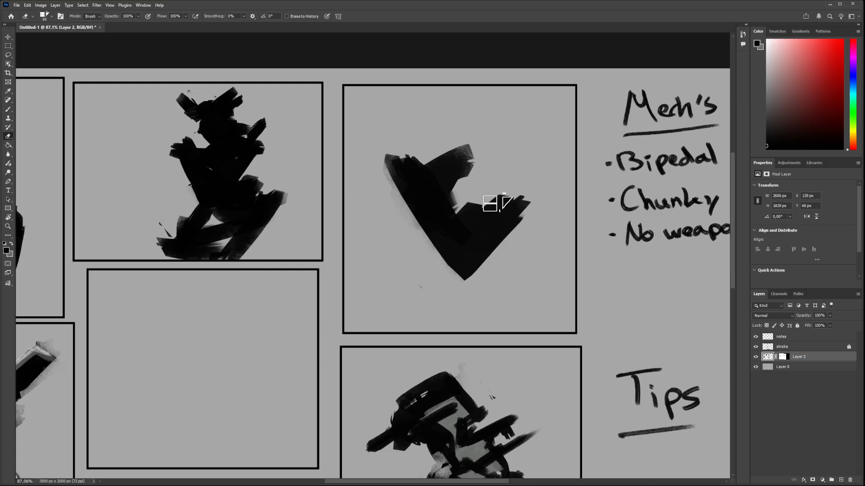
left_click_drag(472, 187, 450, 151)
left_click_drag(506, 191, 473, 208)
Reduce the brush size and, on the notes layer, handwrite a dash and a capital R under the Tips heading
key("z")
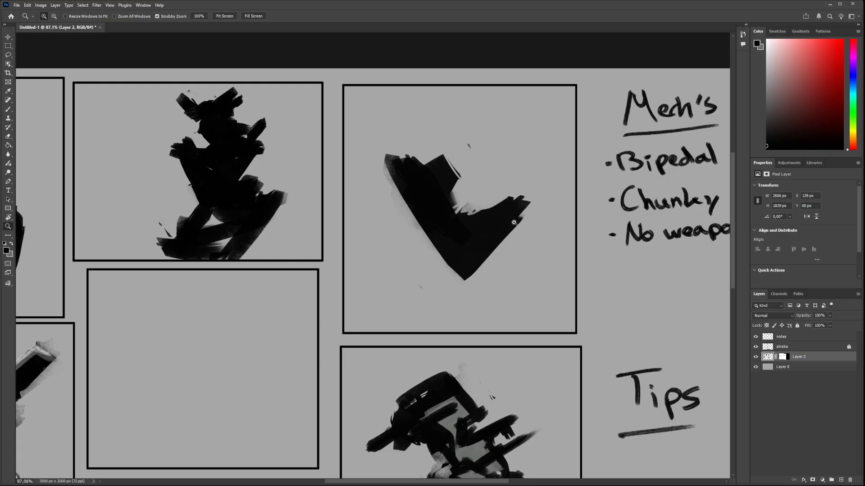
left_click_drag(606, 393, 484, 215)
left_click_drag(538, 279, 581, 279)
key("b")
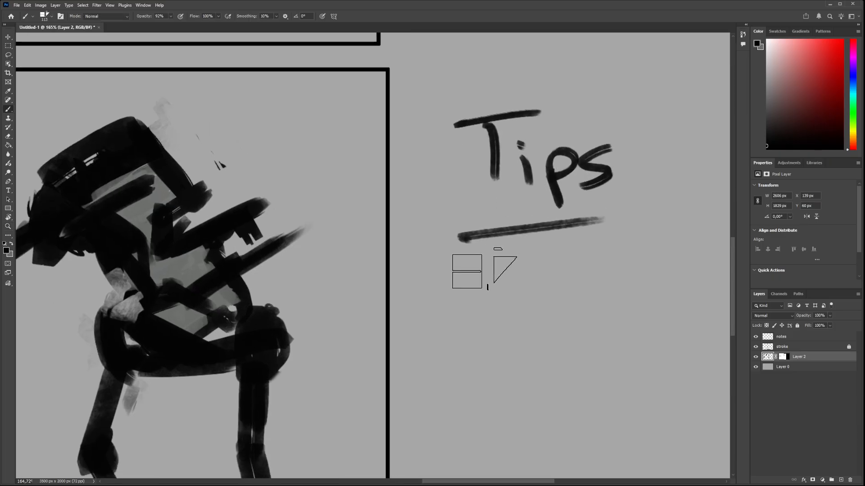
left_click_drag(459, 284, 441, 283)
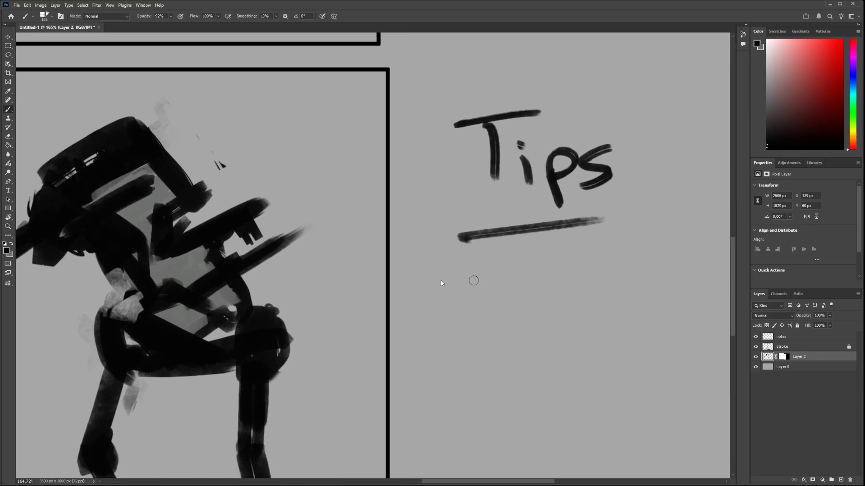
left_click(782, 338)
mouse_move(433, 290)
left_mouse_down()
mouse_move(458, 285)
mouse_move(473, 308)
left_mouse_up()
left_click_drag(471, 270, 502, 298)
Undo the wrong letters after the R and handwrite the rest of the word "Rotate"
left_click_drag(518, 289, 525, 288)
mouse_move(533, 265)
left_mouse_down()
mouse_move(543, 298)
mouse_move(545, 287)
left_mouse_up()
mouse_move(560, 285)
left_mouse_down()
mouse_move(552, 294)
mouse_move(563, 292)
left_mouse_up()
left_click_drag(561, 262, 570, 291)
key("ctrl+z")
key("ctrl+z")
key("ctrl+z")
key("ctrl+z")
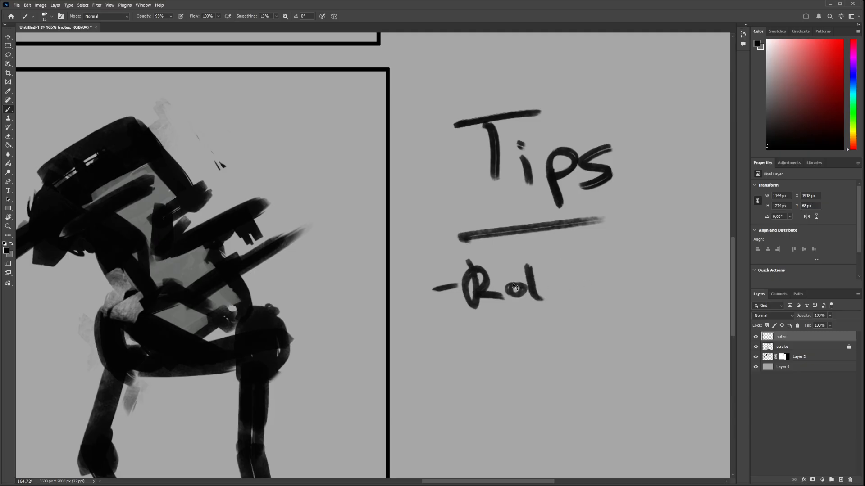
key("ctrl+z")
mouse_move(517, 279)
left_mouse_down()
mouse_move(517, 291)
mouse_move(560, 290)
mouse_move(574, 274)
mouse_move(624, 297)
mouse_move(531, 280)
left_mouse_up()
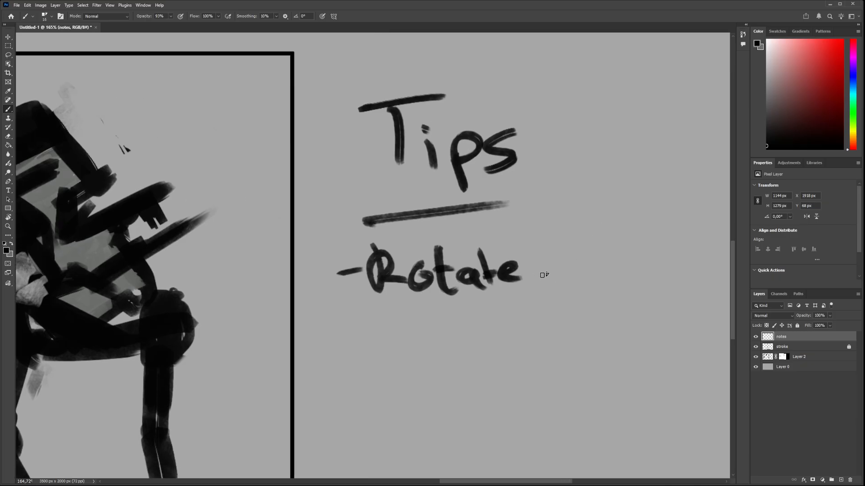
Handwrite a comma and the word "warp" after "Rotate"
mouse_move(539, 280)
left_mouse_down()
mouse_move(531, 286)
mouse_move(567, 257)
left_mouse_up()
left_click_drag(591, 264, 598, 273)
mouse_move(605, 266)
left_mouse_down()
mouse_move(608, 273)
mouse_move(614, 258)
left_mouse_up()
mouse_move(621, 263)
left_mouse_down()
mouse_move(625, 282)
mouse_move(627, 271)
left_mouse_up()
mouse_move(566, 276)
left_mouse_down()
mouse_move(458, 278)
mouse_move(494, 271)
left_mouse_up()
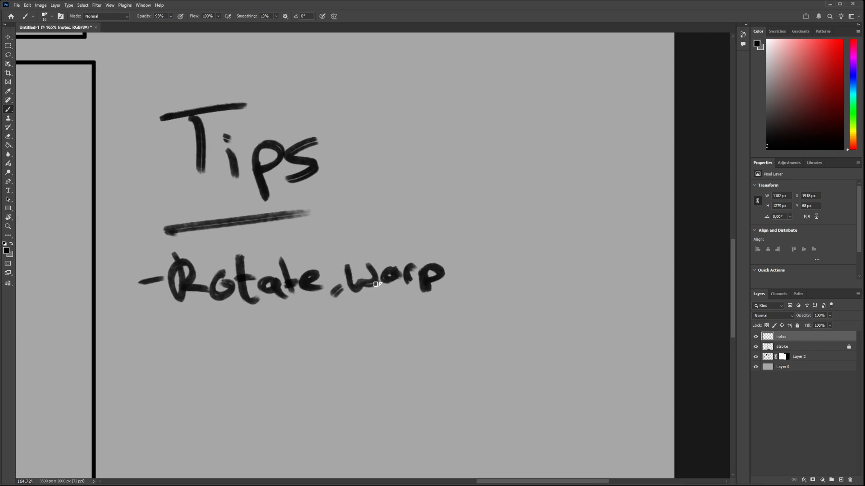
Erase the comma and the word "warp" from the tip line, keeping "Rotate"
key("e")
mouse_move(320, 288)
left_mouse_down()
mouse_move(334, 293)
mouse_move(331, 284)
left_mouse_up()
key("ctrl+z")
scroll(399, 288, "down", 3)
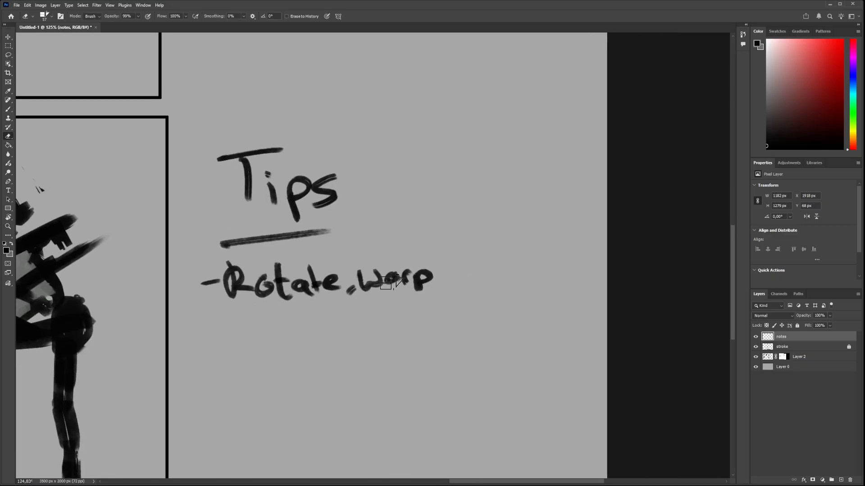
mouse_move(395, 285)
left_mouse_down()
mouse_move(369, 282)
mouse_move(394, 274)
mouse_move(407, 297)
mouse_move(430, 282)
left_mouse_up()
Handwrite "/warp Shapes!" after "Rotate" to complete the first tip
key("b")
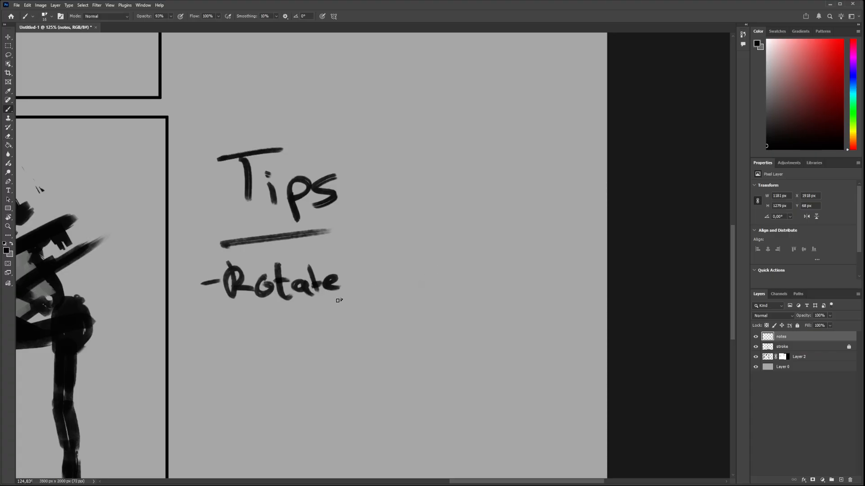
left_click_drag(338, 301, 376, 250)
mouse_move(383, 291)
left_mouse_down()
mouse_move(396, 279)
mouse_move(397, 288)
mouse_move(443, 286)
left_mouse_up()
mouse_move(488, 261)
left_mouse_down()
mouse_move(467, 290)
mouse_move(568, 270)
mouse_move(557, 282)
left_mouse_up()
left_click(588, 287)
mouse_move(584, 248)
left_mouse_down()
mouse_move(589, 279)
mouse_move(540, 267)
left_mouse_up()
Select Layer 2, enlarge the eraser and erase the V-shaped mass from the frame beside the Mech's notes
left_click_drag(323, 215, 444, 297)
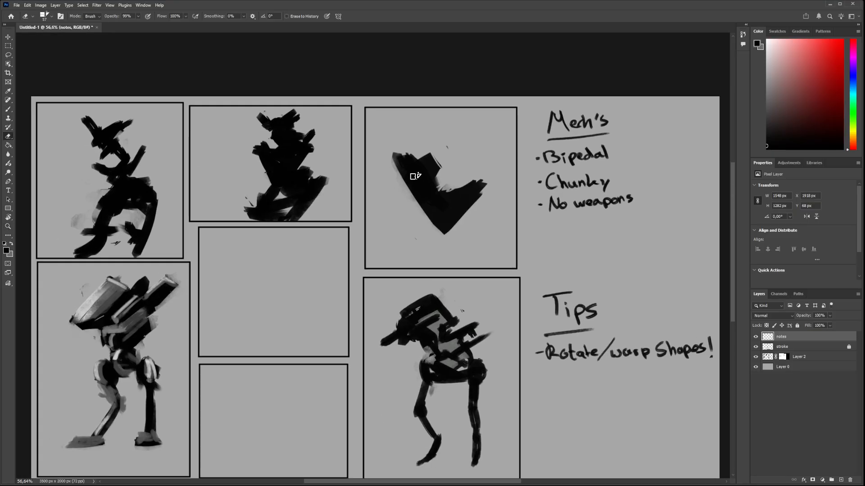
left_click(412, 171)
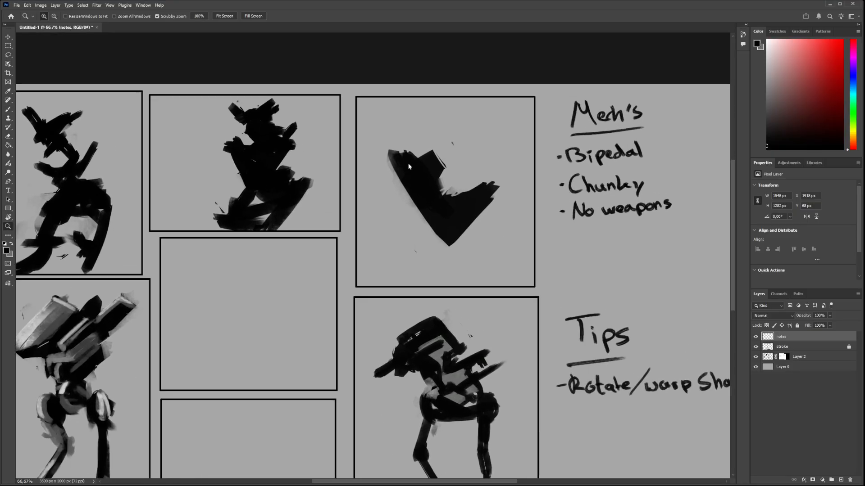
left_click(399, 166)
key("ctrl+space")
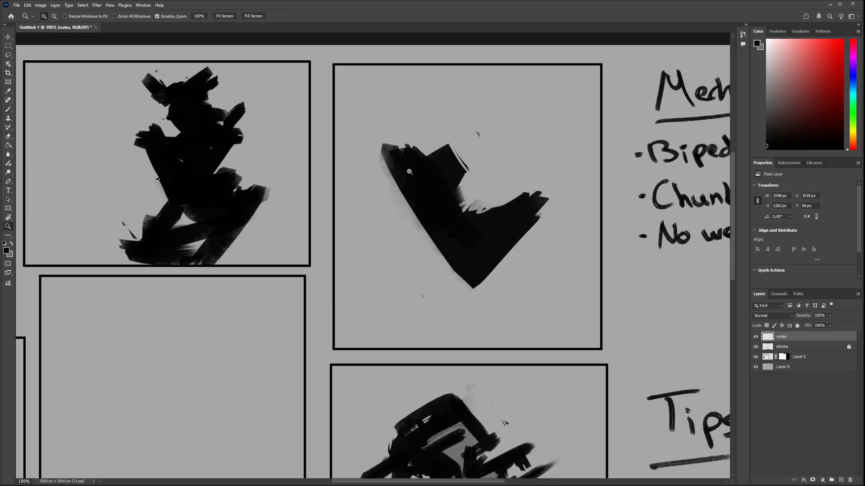
mouse_move(409, 172)
left_mouse_down()
mouse_move(400, 174)
mouse_move(407, 190)
mouse_move(428, 160)
mouse_move(490, 203)
left_mouse_up()
key("bracketright")
key("bracketright")
key("bracketright")
key("bracketright")
key("bracketright")
key("bracketright")
key("bracketright")
key("bracketright")
left_click(769, 364)
key("b")
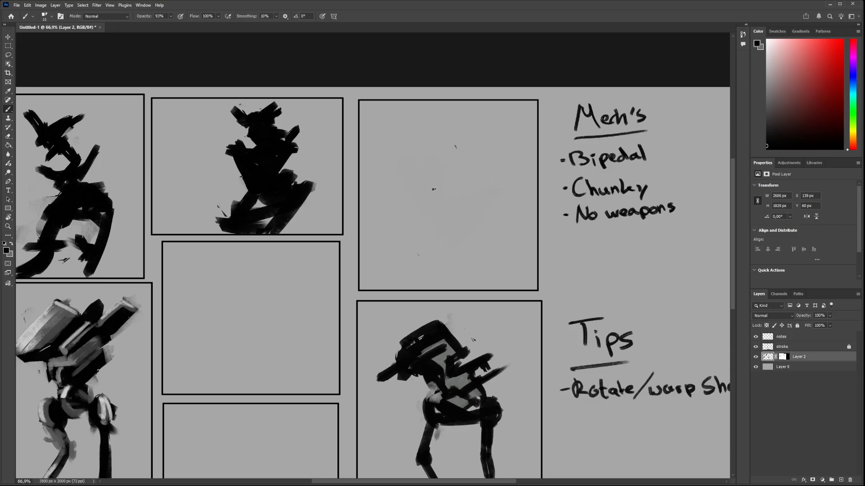
key("bracketright")
key("bracketright")
key("bracketright")
key("bracketright")
key("bracketright")
mouse_move(412, 143)
left_mouse_down()
mouse_move(434, 197)
mouse_move(450, 180)
mouse_move(421, 189)
mouse_move(464, 186)
mouse_move(483, 173)
mouse_move(429, 210)
left_mouse_up()
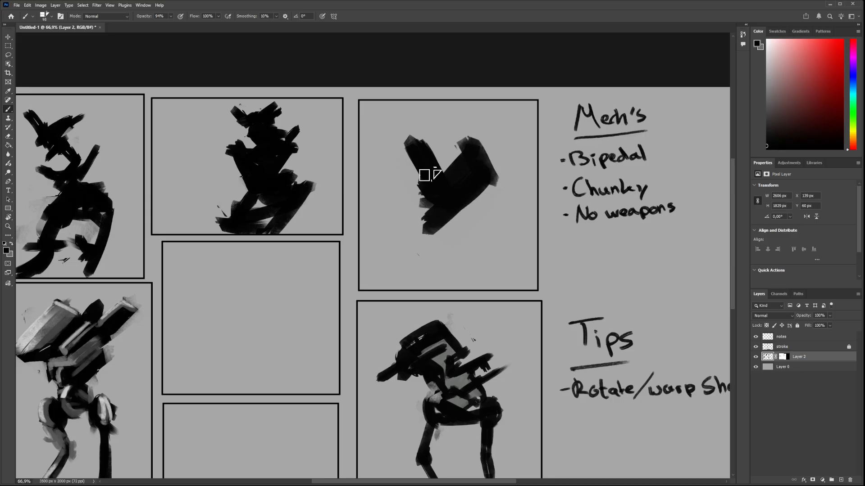
key("e")
mouse_move(433, 171)
left_mouse_down()
mouse_move(425, 205)
mouse_move(454, 193)
mouse_move(435, 183)
mouse_move(409, 139)
mouse_move(452, 180)
left_mouse_up()
Paint a solid black ball in the empty frame beside the Mech's notes and trim one side of it with the eraser
key("b")
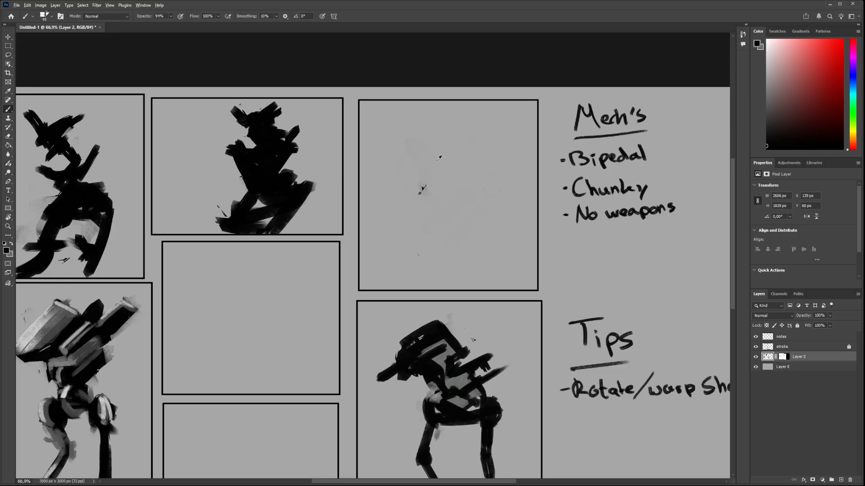
mouse_move(441, 139)
left_mouse_down()
mouse_move(477, 164)
mouse_move(468, 144)
mouse_move(432, 180)
mouse_move(444, 160)
mouse_move(450, 166)
mouse_move(439, 140)
mouse_move(444, 156)
left_mouse_up()
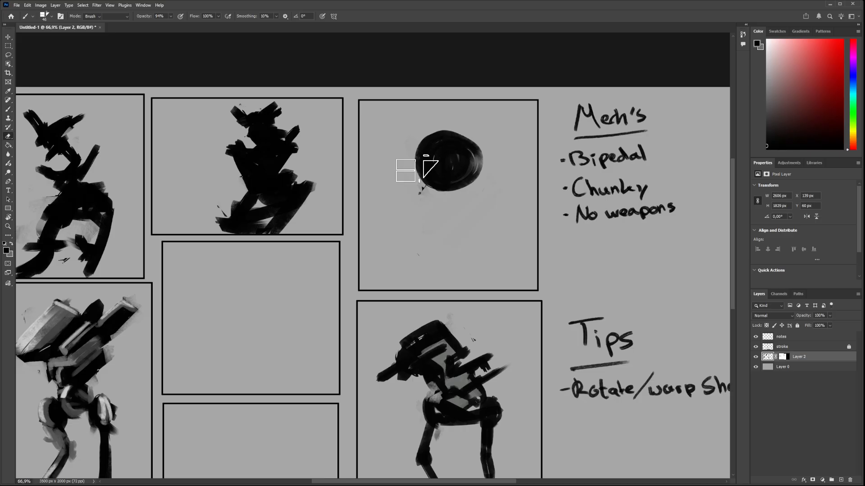
key("e")
left_click_drag(500, 157, 473, 183)
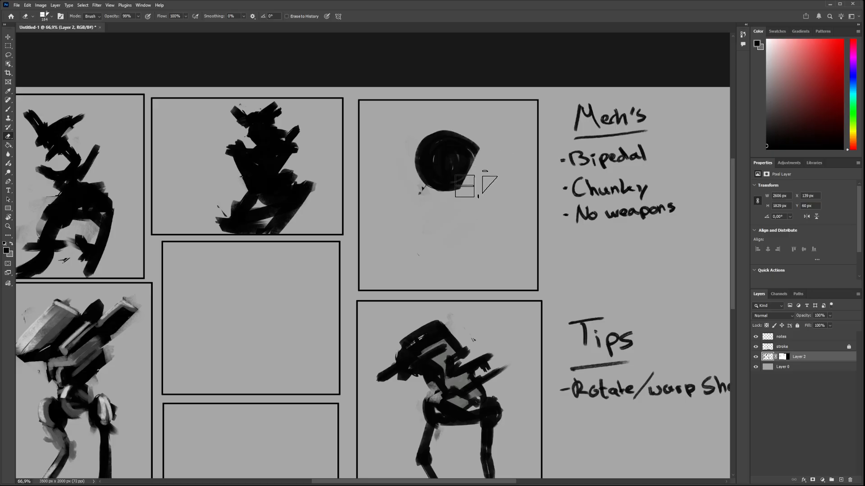
key("b")
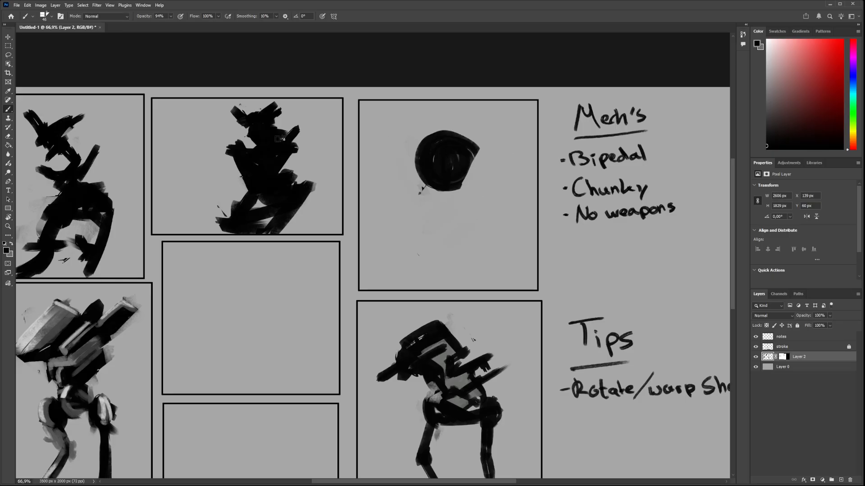
Lasso the black ball, scale it down and move it lower in its frame, leaving it deselected
left_click(8, 56)
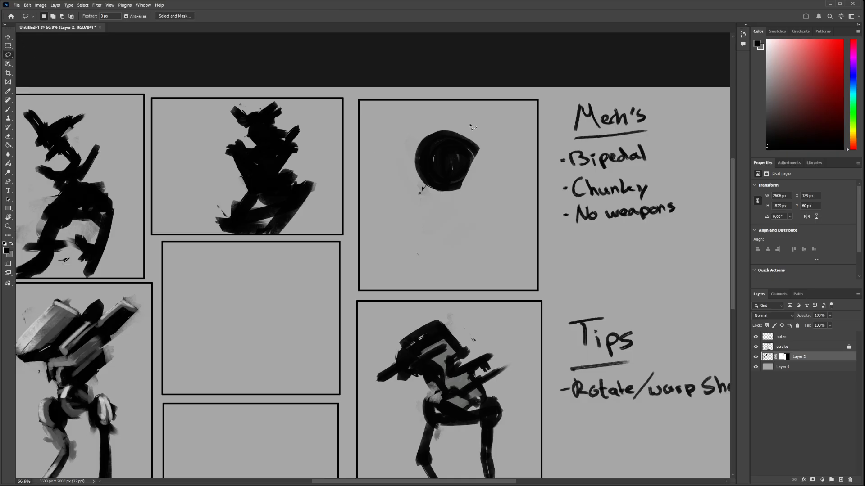
left_click_drag(478, 113, 412, 238)
left_click_drag(439, 116, 476, 119)
key("ctrl+t")
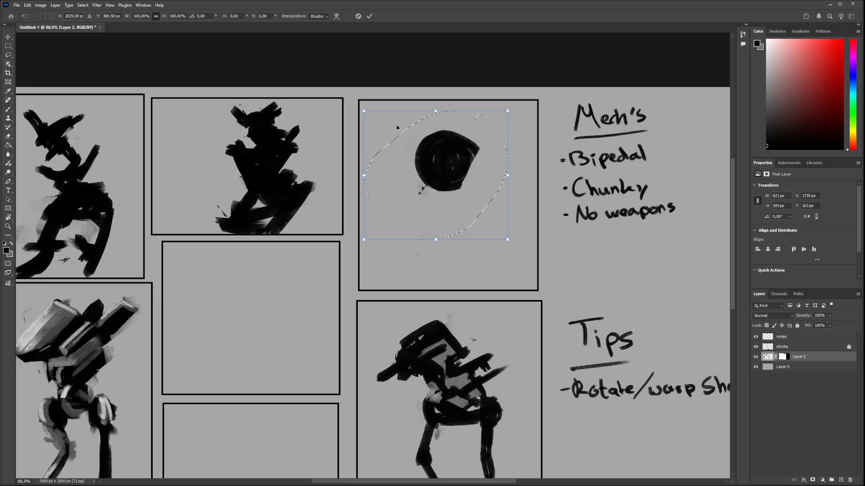
left_click_drag(362, 109, 384, 129)
left_click_drag(453, 170, 442, 208)
key("Return")
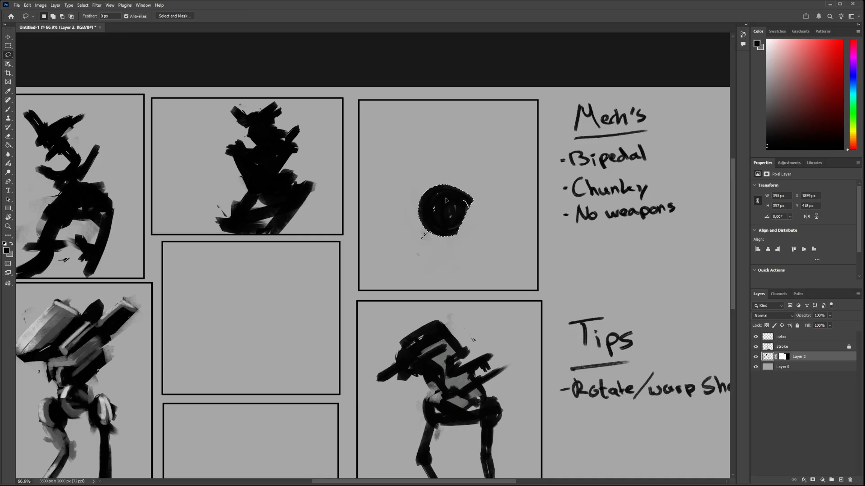
key("ctrl+d")
Paint a wide-brimmed head and short neck above the ball and a rough hip shape beneath it
key("b")
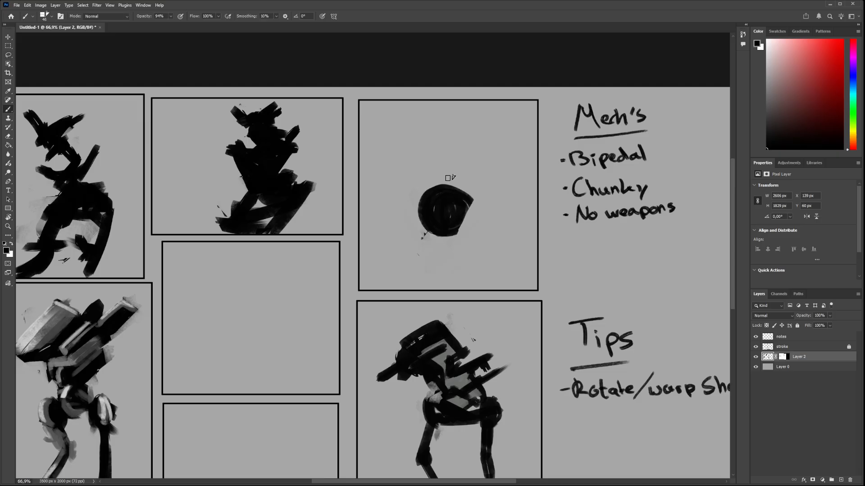
mouse_move(444, 170)
left_mouse_down()
mouse_move(414, 179)
mouse_move(448, 152)
mouse_move(462, 165)
mouse_move(450, 171)
mouse_move(428, 142)
mouse_move(416, 165)
mouse_move(417, 147)
mouse_move(409, 150)
mouse_move(442, 147)
mouse_move(443, 174)
mouse_move(424, 163)
mouse_move(471, 153)
mouse_move(404, 161)
mouse_move(445, 163)
left_mouse_up()
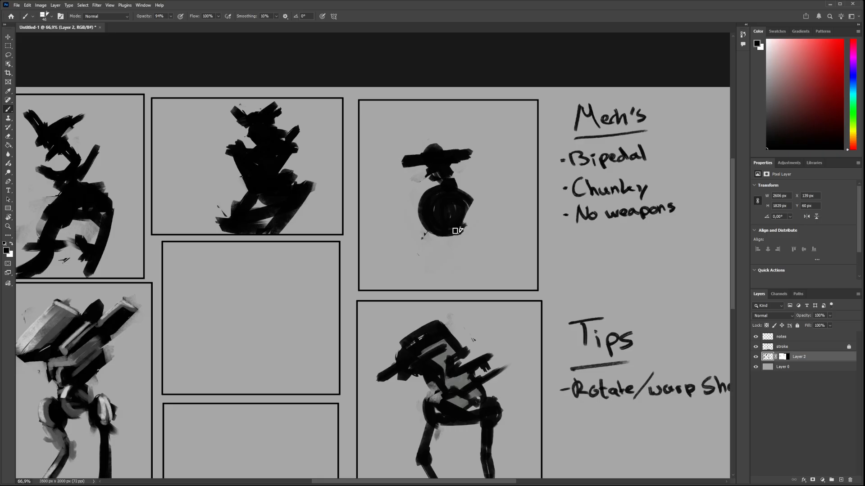
left_click_drag(455, 231, 446, 243)
mouse_move(422, 212)
left_mouse_down()
mouse_move(428, 236)
mouse_move(457, 240)
mouse_move(439, 257)
mouse_move(483, 248)
left_mouse_up()
Lasso the whole figure, scale it to about 74% and move it up in its frame, leaving it deselected
key("ctrl+t")
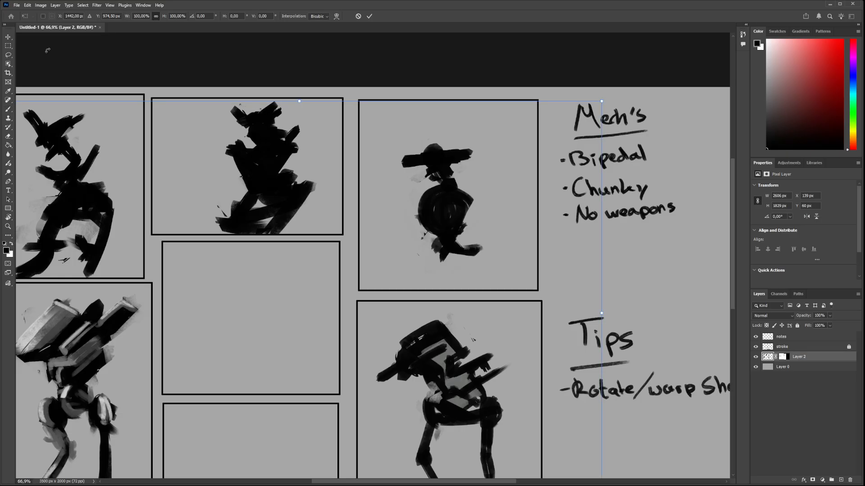
key("Return")
key("l")
left_click_drag(455, 123, 506, 255)
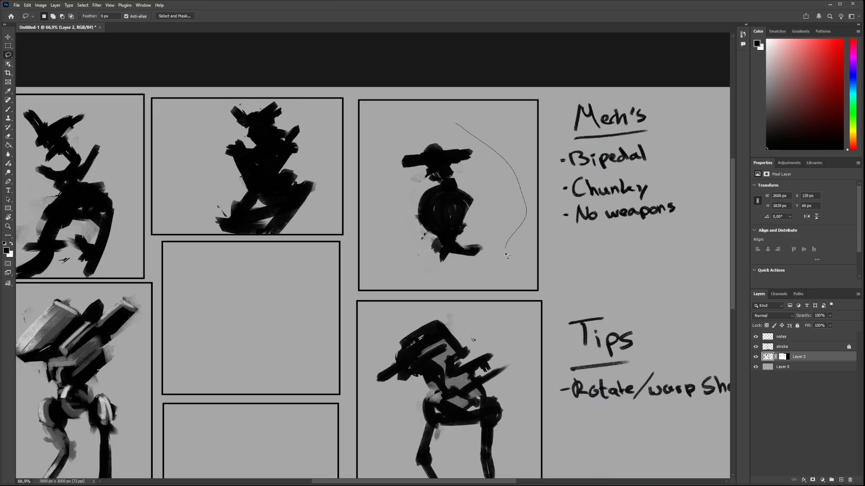
left_click_drag(462, 130, 456, 125)
key("ctrl+t")
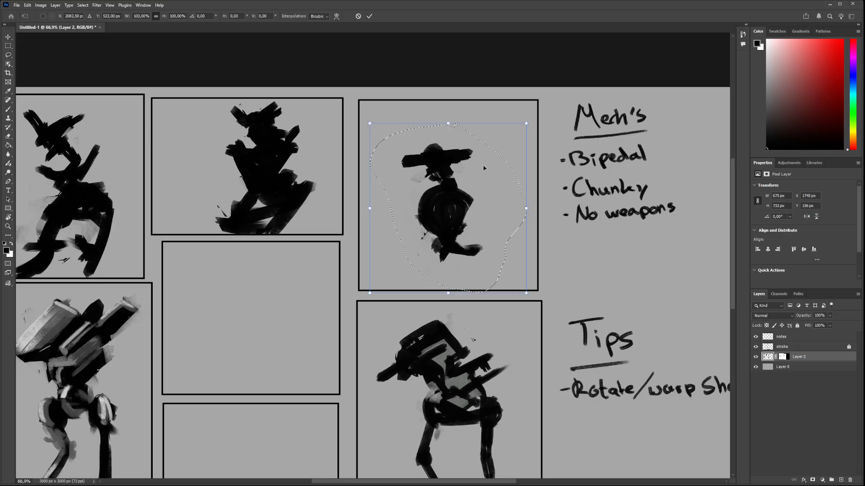
left_click_drag(369, 123, 410, 168)
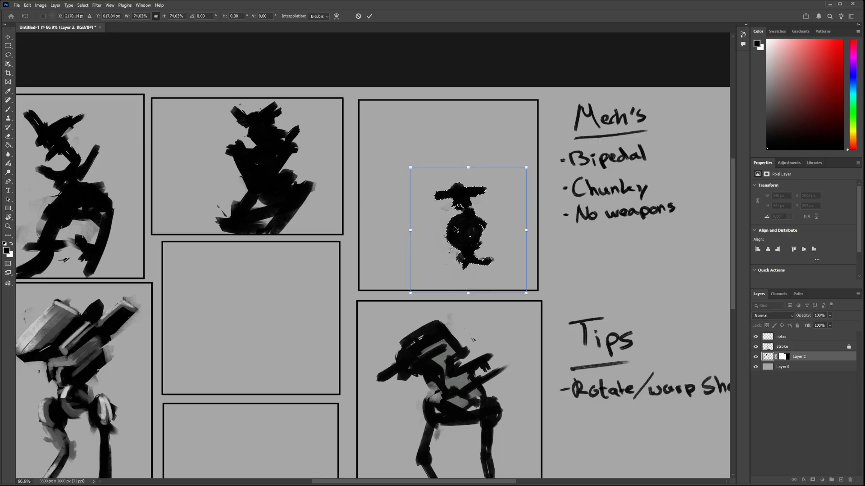
mouse_move(451, 234)
left_mouse_down()
mouse_move(436, 169)
mouse_move(465, 188)
left_mouse_up()
key("Return")
key("ctrl+d")
Repaint the area under the round torso as a V-shaped black pelvis with raised hip ends
key("z")
key("b")
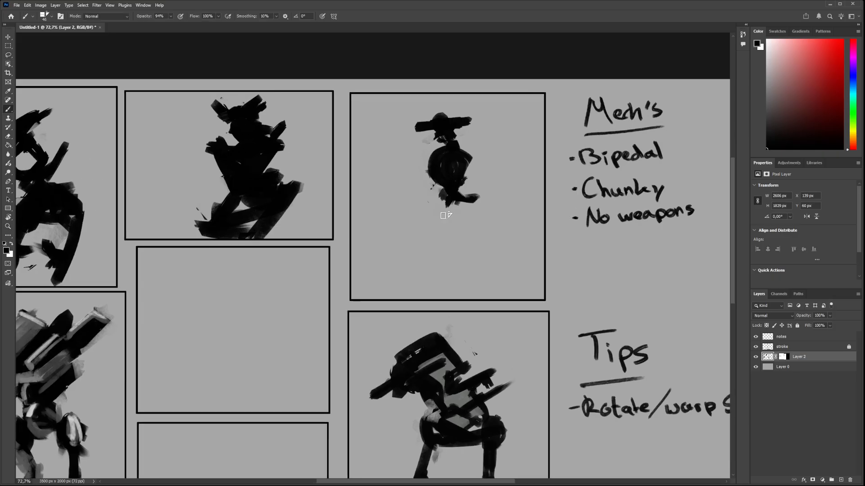
mouse_move(443, 216)
left_mouse_down()
mouse_move(481, 193)
mouse_move(479, 220)
left_mouse_up()
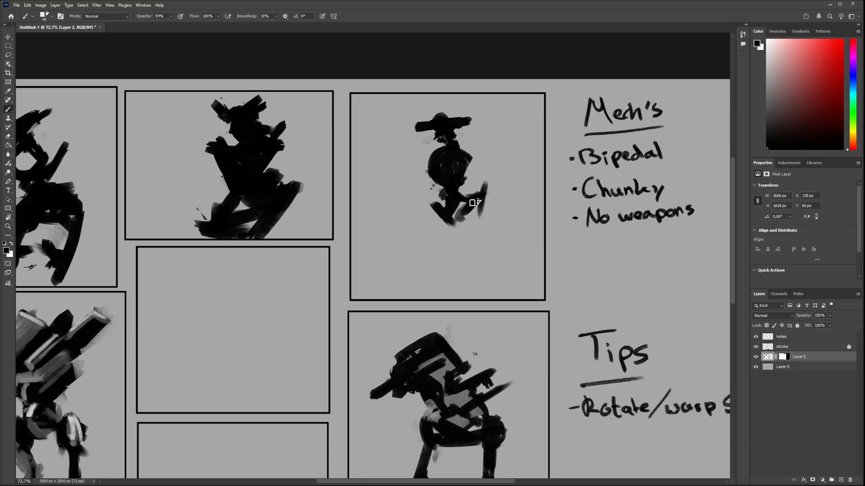
key("ctrl+z")
key("ctrl+z")
key("ctrl+z")
mouse_move(433, 199)
left_mouse_down()
mouse_move(445, 212)
mouse_move(468, 202)
mouse_move(445, 216)
left_mouse_up()
key("ctrl+z")
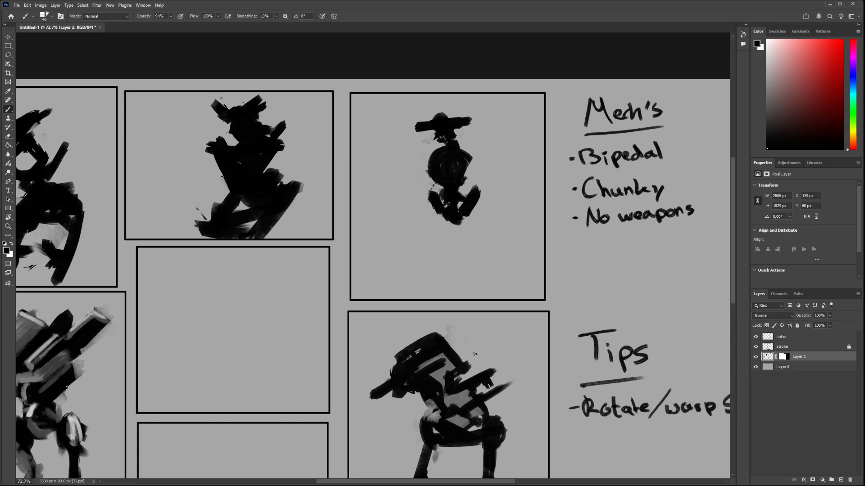
Paint two long legs down from the pelvis, one strongly bent at the knee and the other nearly straight
mouse_move(430, 216)
left_mouse_down()
mouse_move(451, 234)
mouse_move(430, 249)
mouse_move(448, 259)
left_mouse_up()
key("ctrl+z")
mouse_move(478, 211)
left_mouse_down()
mouse_move(469, 256)
mouse_move(433, 291)
mouse_move(472, 289)
left_mouse_up()
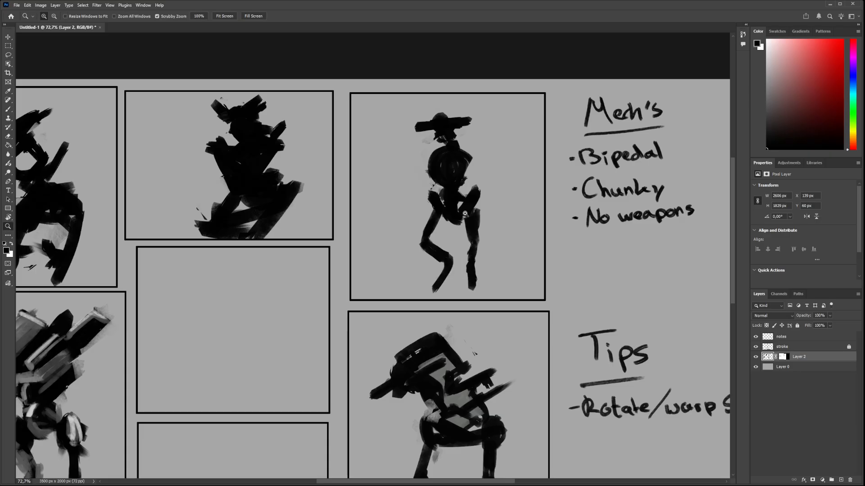
Paint rounded black shoulder masses on both sides of the mech's torso
left_click_drag(458, 217, 463, 217)
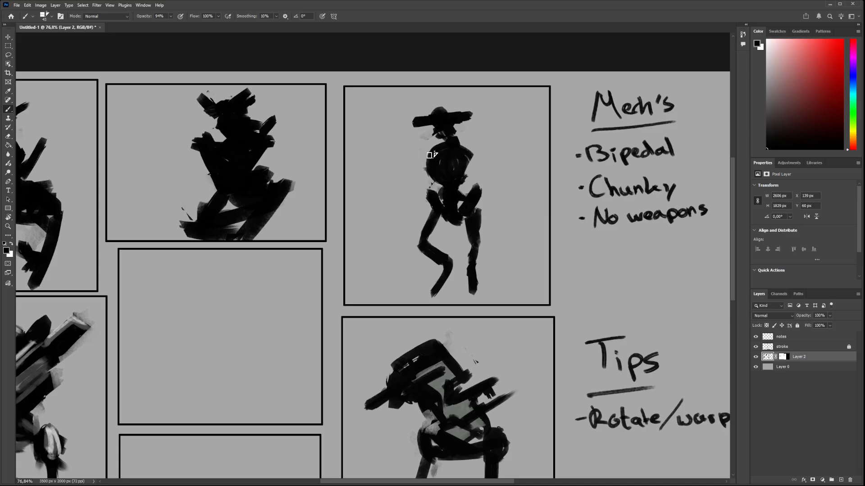
left_click_drag(473, 165, 474, 178)
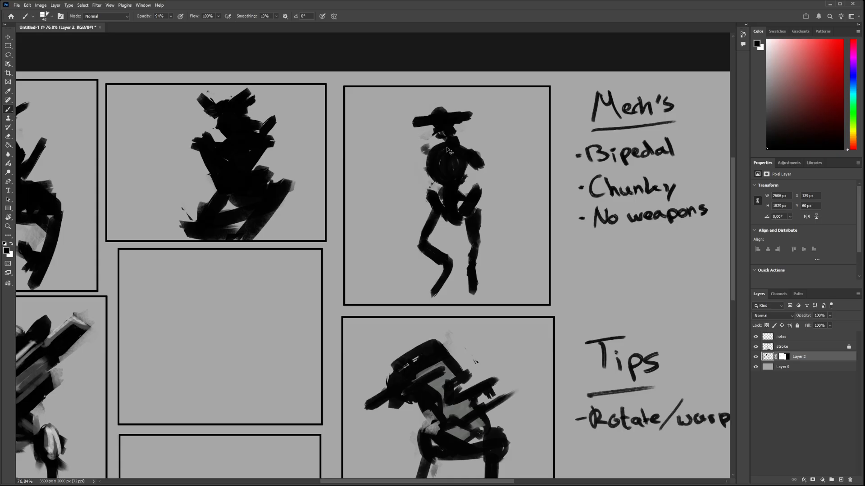
key("z")
mouse_move(469, 185)
left_mouse_down()
mouse_move(430, 195)
mouse_move(465, 186)
mouse_move(471, 149)
mouse_move(433, 161)
left_mouse_up()
key("b")
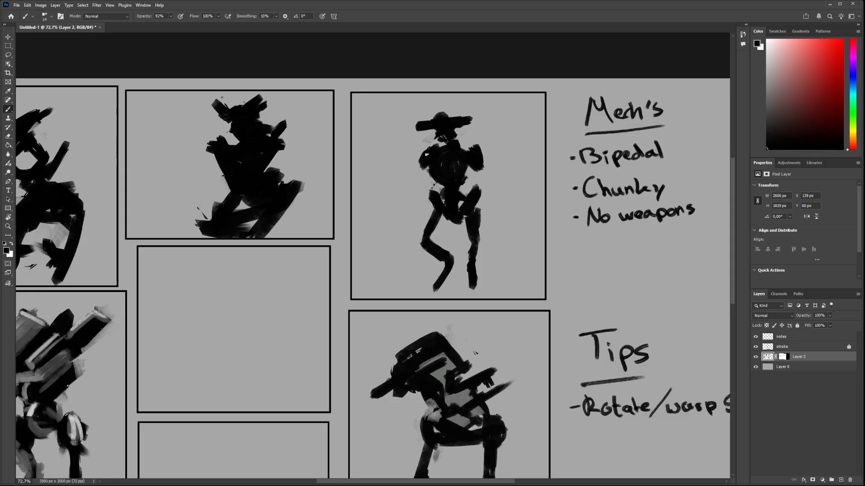
Trim and clean up the edges of both shoulder masses with the eraser
key("e")
key("ctrl+space")
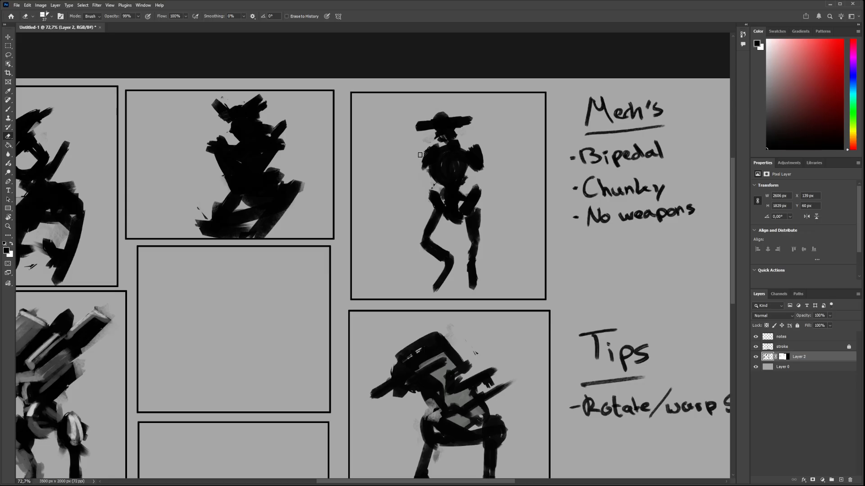
key("b")
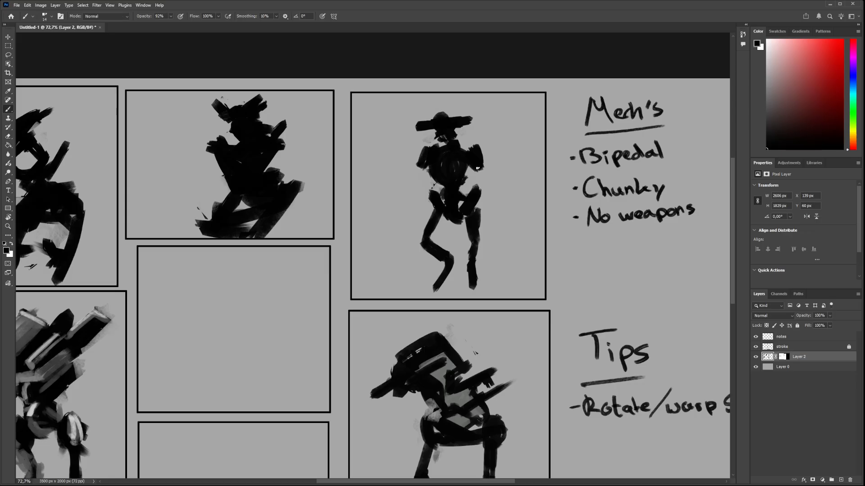
key("e")
left_click_drag(469, 148, 478, 145)
key("b")
Round out the left-hand shoulder and paint a thin arm with its forearm and hand reaching outward
left_click_drag(417, 148, 423, 147)
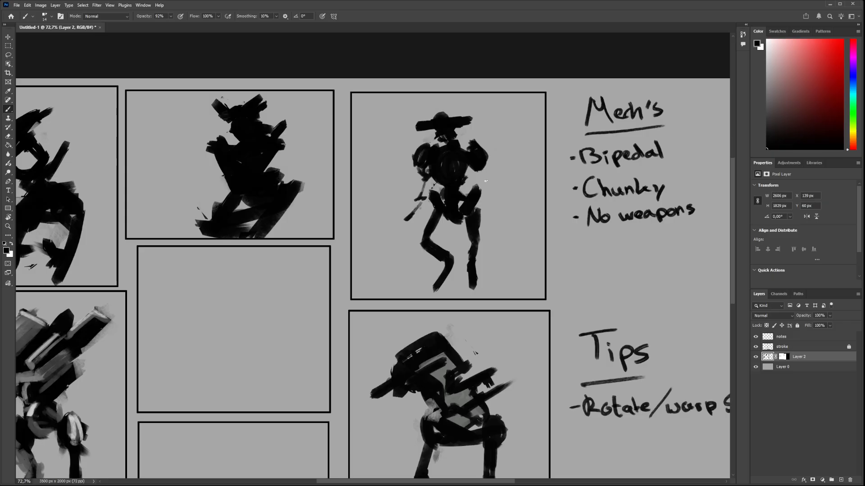
key("ctrl+z")
mouse_move(419, 192)
left_mouse_down()
mouse_move(390, 188)
mouse_move(369, 199)
left_mouse_up()
left_click_drag(371, 191, 378, 197)
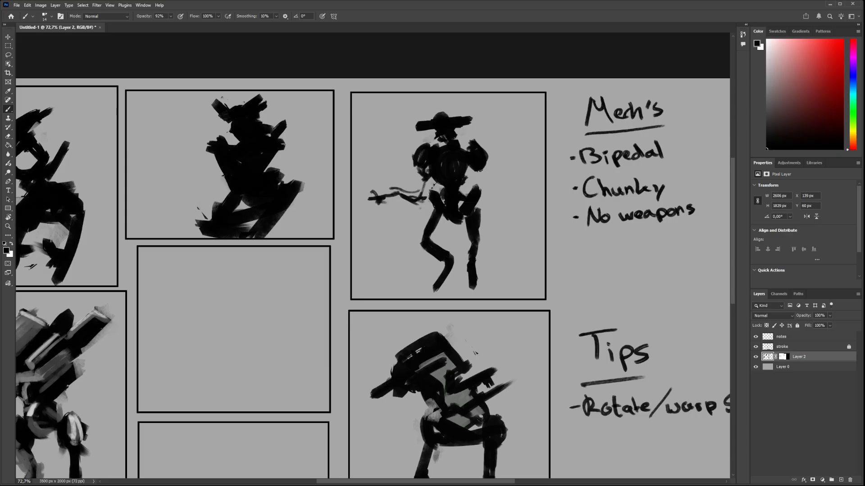
Paint the other arm hanging beside the hip and add small flat feet to both legs
mouse_move(474, 179)
left_mouse_down()
mouse_move(493, 195)
mouse_move(487, 203)
left_mouse_up()
key("ctrl+z")
key("ctrl+z")
mouse_move(477, 171)
left_mouse_down()
mouse_move(491, 201)
mouse_move(484, 218)
left_mouse_up()
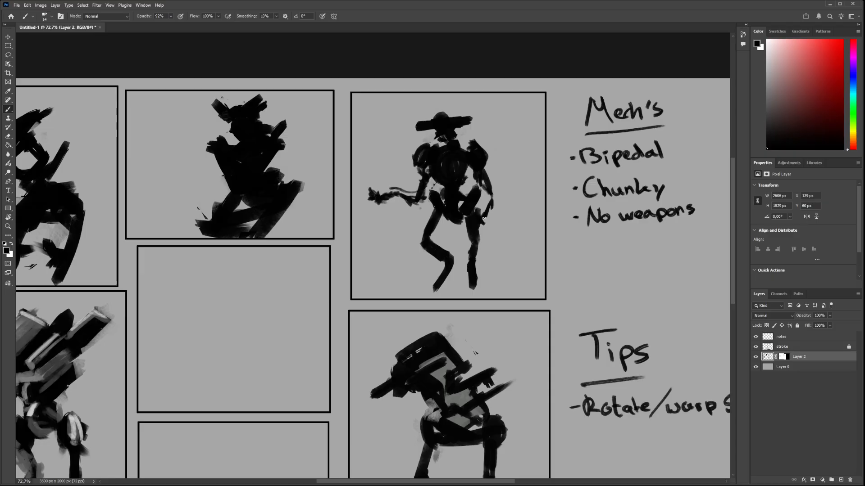
left_click_drag(427, 287, 436, 287)
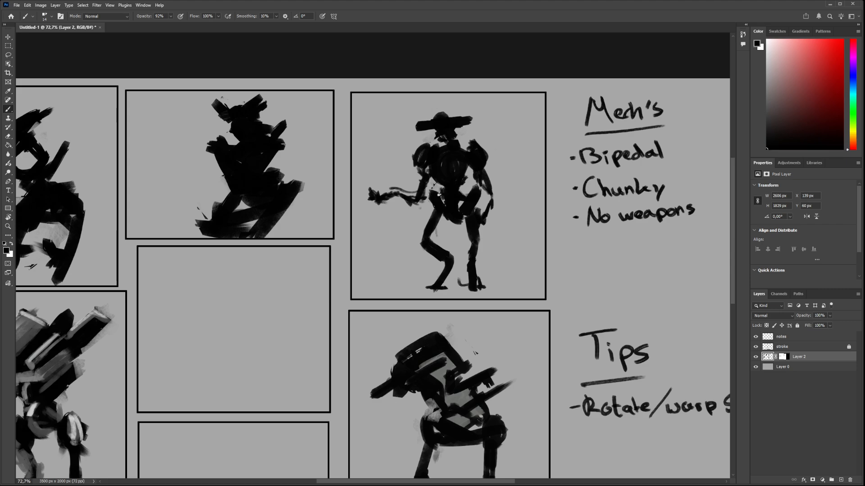
Sample a dark gray and paint a rounded gray chest plate over the mech's torso
mouse_move(452, 203)
left_mouse_down()
mouse_move(425, 203)
mouse_move(464, 203)
left_mouse_up()
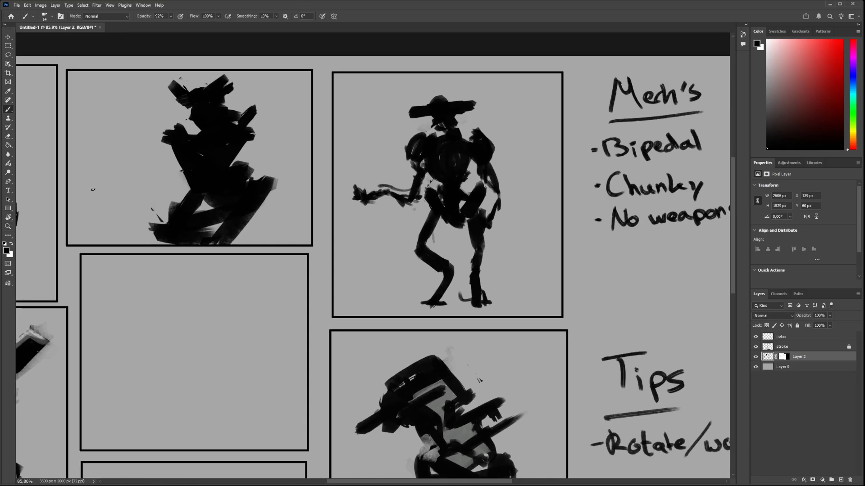
key("x")
key("i")
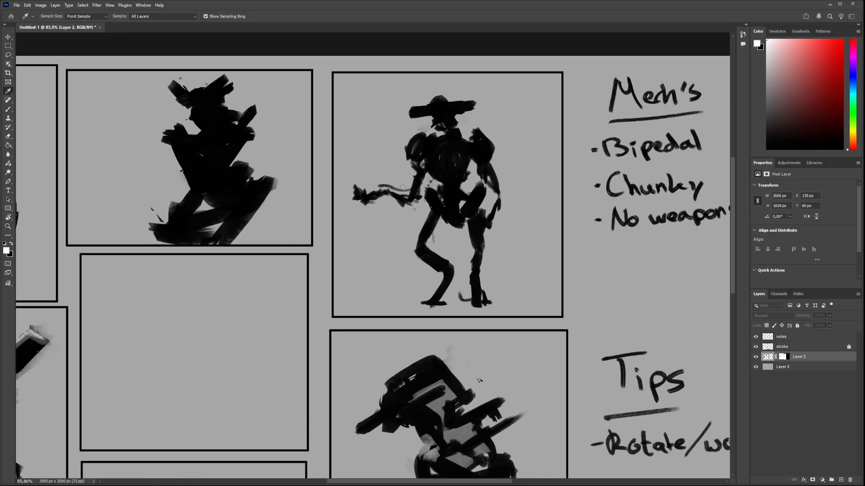
left_click(491, 146, "alt")
mouse_move(433, 136)
left_mouse_down()
mouse_move(462, 168)
mouse_move(447, 159)
mouse_move(446, 145)
mouse_move(452, 171)
mouse_move(465, 160)
mouse_move(463, 171)
mouse_move(445, 151)
mouse_move(438, 157)
mouse_move(442, 149)
mouse_move(438, 174)
mouse_move(456, 159)
mouse_move(448, 152)
mouse_move(443, 179)
left_mouse_up()
key("period")
key("period")
key("ctrl+z")
key("ctrl+z")
key("ctrl+z")
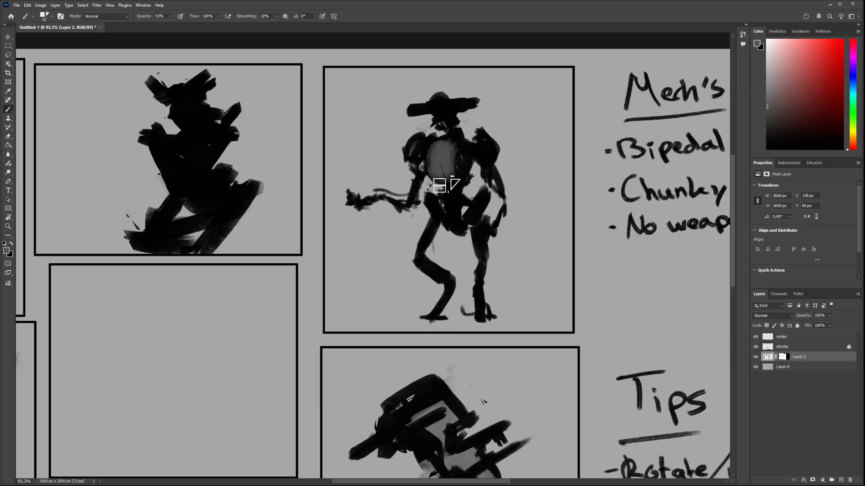
Paint gray over the bent leg's thigh and dab gray joints onto both legs
left_click_drag(369, 208, 357, 208)
mouse_move(430, 218)
left_mouse_down()
mouse_move(416, 256)
mouse_move(430, 229)
left_mouse_up()
key("ctrl+z")
mouse_move(430, 223)
left_mouse_down()
mouse_move(420, 245)
mouse_move(429, 228)
mouse_move(421, 246)
mouse_move(429, 266)
mouse_move(411, 260)
left_mouse_up()
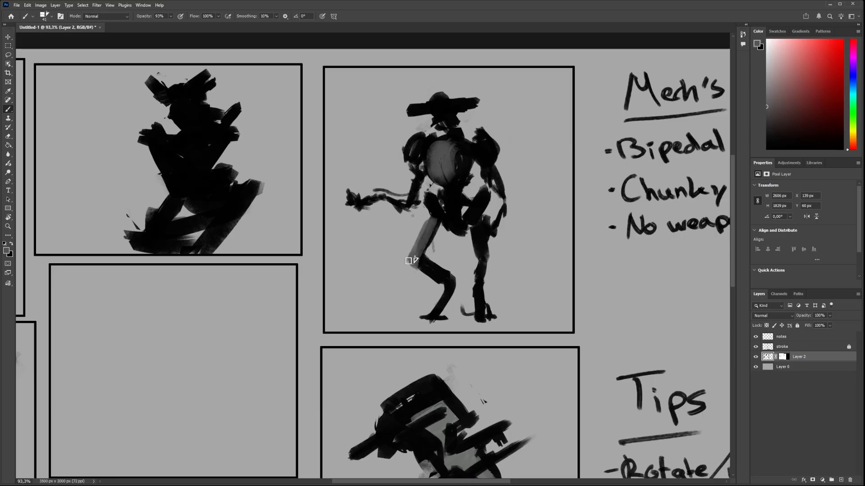
left_click(485, 255)
left_click_drag(449, 282, 480, 281)
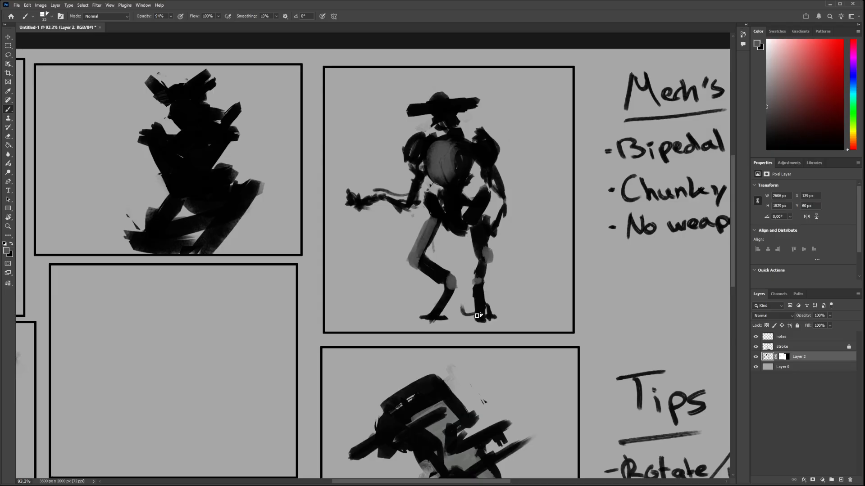
Paint rough gray masses over both of the mech's feet
left_click_drag(474, 317, 483, 317)
mouse_move(417, 307)
left_mouse_down()
mouse_move(465, 316)
mouse_move(437, 318)
mouse_move(445, 309)
mouse_move(445, 316)
mouse_move(424, 313)
mouse_move(499, 318)
mouse_move(477, 309)
mouse_move(472, 319)
mouse_move(493, 311)
left_mouse_up()
key("ctrl+z")
key("ctrl+z")
left_click(500, 318)
Sample a lighter gray and paint a highlight band across the standing mech's hat brim, redoing the stroke until it fits
left_click_drag(469, 171, 471, 212)
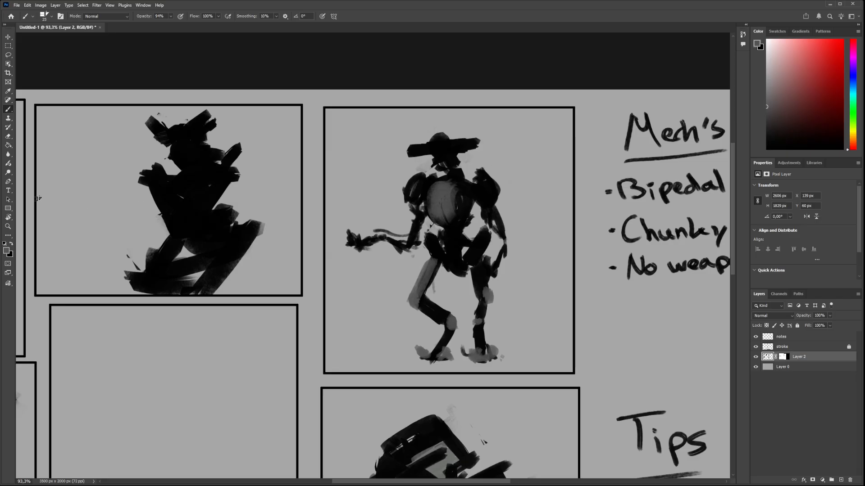
key("i")
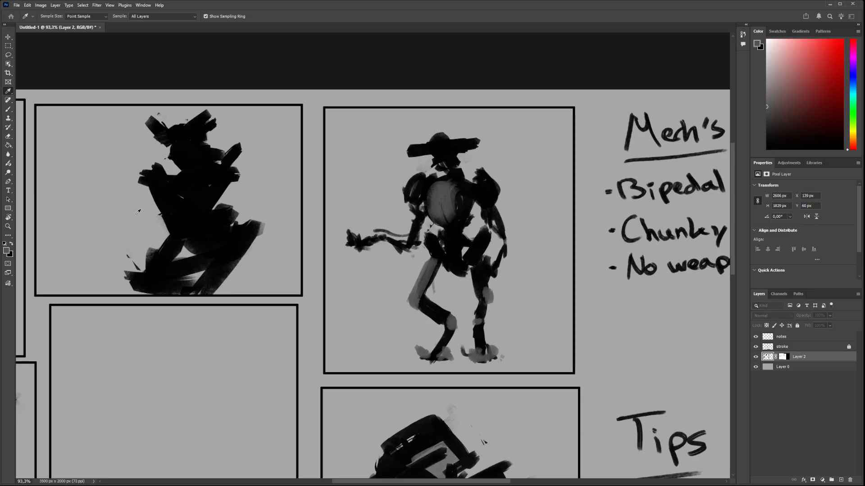
left_click(479, 144)
key("b")
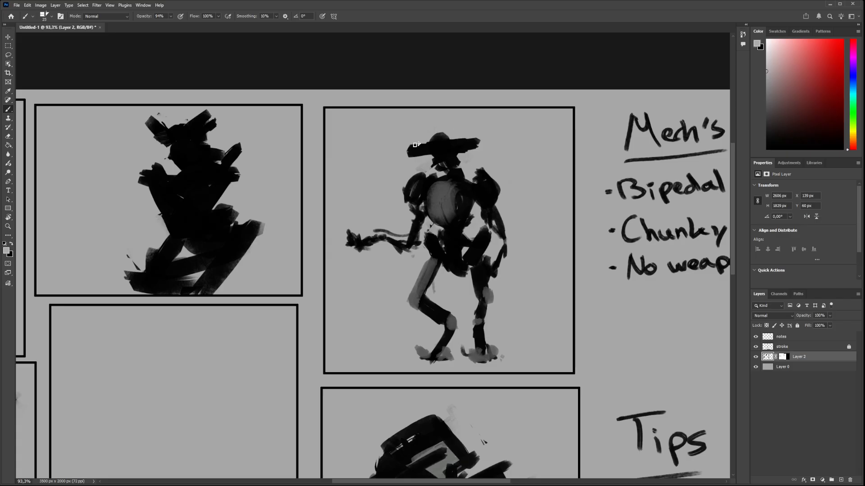
mouse_move(413, 146)
left_mouse_down()
mouse_move(406, 154)
mouse_move(449, 147)
mouse_move(423, 157)
mouse_move(480, 144)
left_mouse_up()
key("ctrl+z")
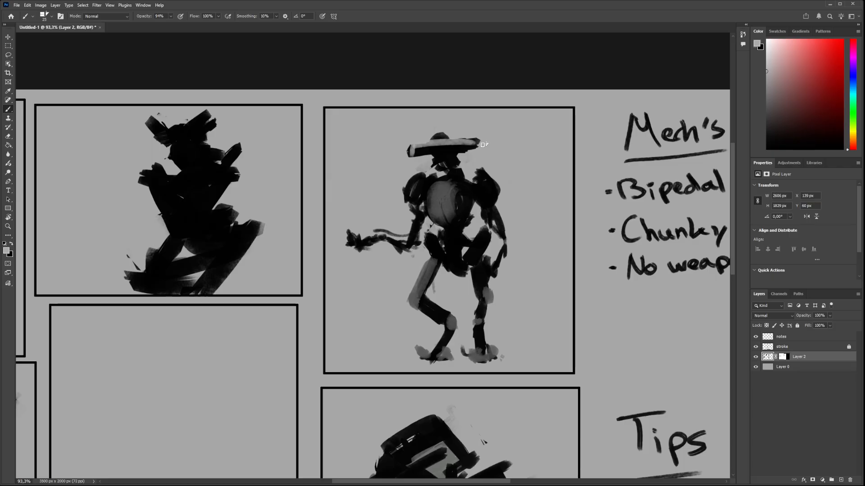
key("ctrl+z")
left_click_drag(412, 153, 476, 147)
key("ctrl+z")
left_click_drag(417, 143, 475, 138)
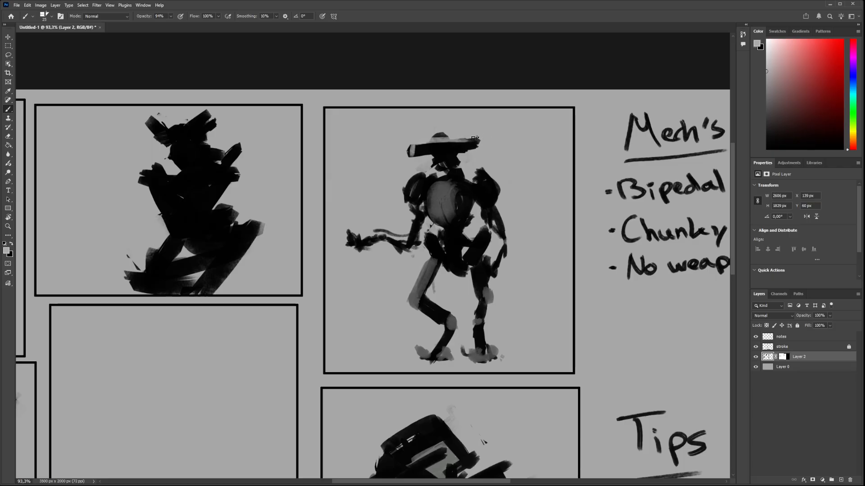
key("ctrl+z")
left_click_drag(412, 146, 477, 141)
key("ctrl+z")
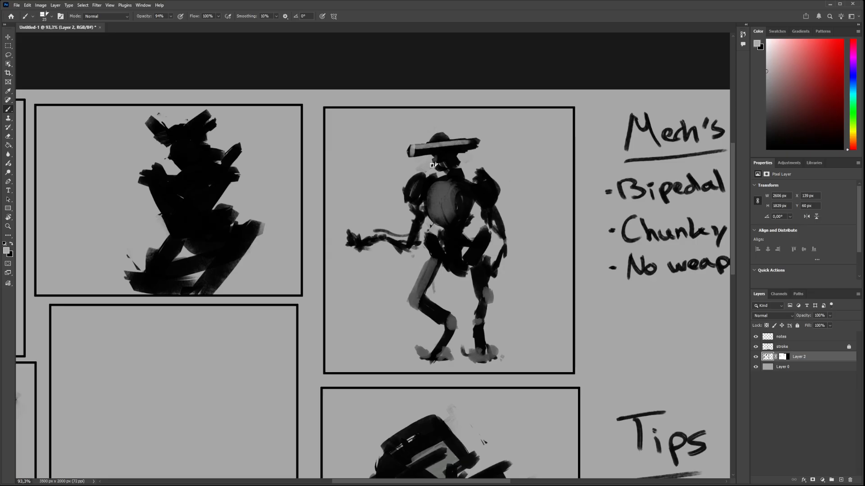
Sample near-white and highlight the end of the hat brim and the outer curves of both shoulder plates
left_click_drag(407, 195, 420, 177)
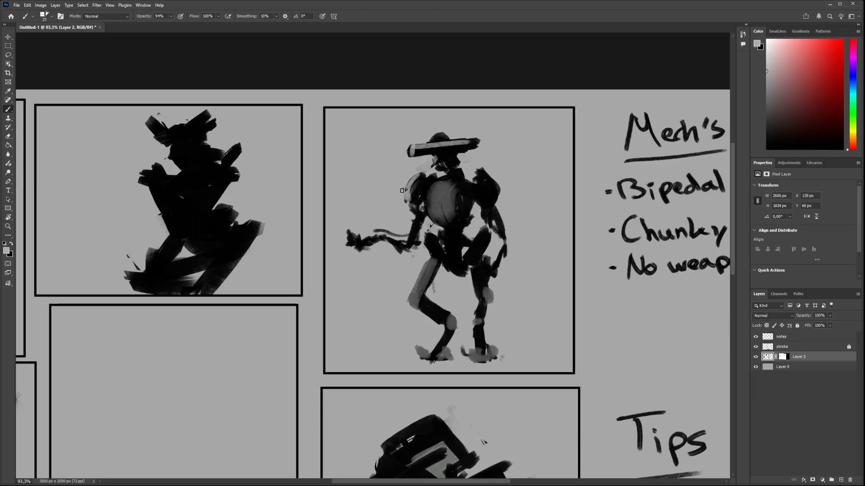
key("ctrl+z")
key("i")
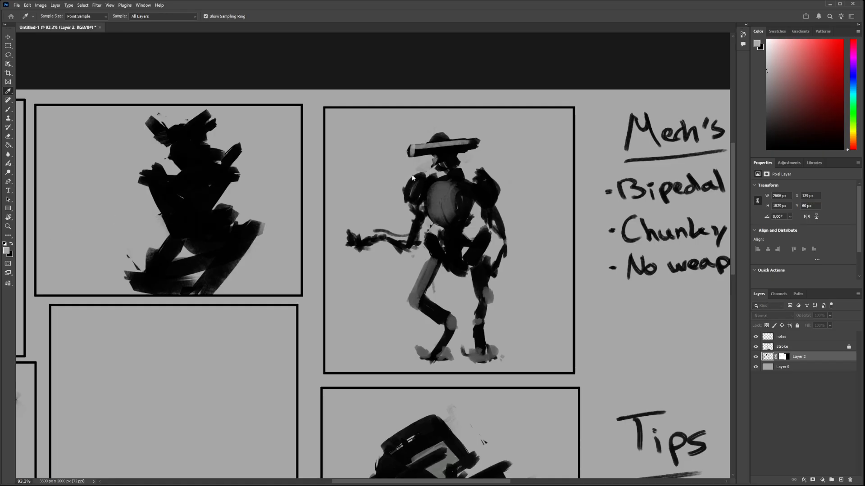
left_click(473, 147)
mouse_move(408, 147)
left_mouse_down()
mouse_move(412, 154)
mouse_move(443, 145)
left_mouse_up()
right_click(410, 189, "alt")
mouse_move(418, 176)
left_mouse_down()
mouse_move(407, 203)
mouse_move(408, 189)
mouse_move(412, 206)
left_mouse_up()
key("ctrl+z")
mouse_move(494, 179)
left_mouse_down()
mouse_move(480, 173)
mouse_move(495, 201)
left_mouse_up()
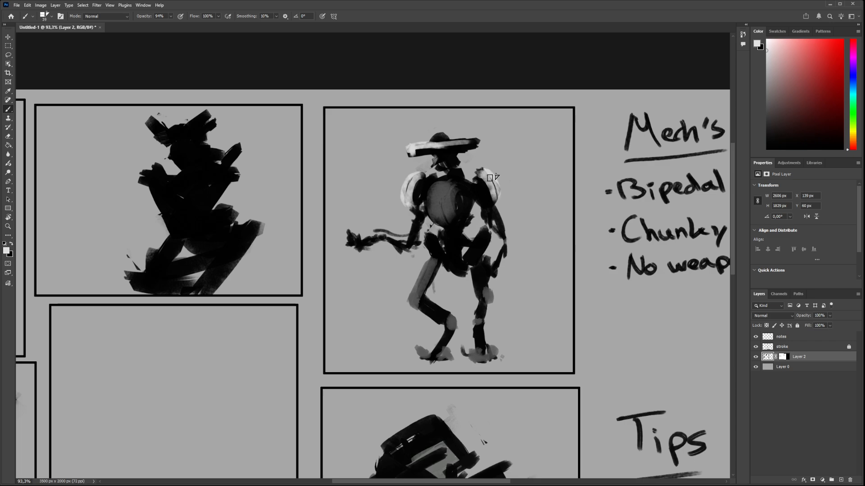
Add a soft light edge along the side of the chest plate and try a highlight on the hanging arm
right_click(435, 191, "alt")
key("ctrl+z")
mouse_move(431, 186)
left_mouse_down()
mouse_move(439, 209)
mouse_move(434, 206)
left_mouse_up()
key("ctrl+z")
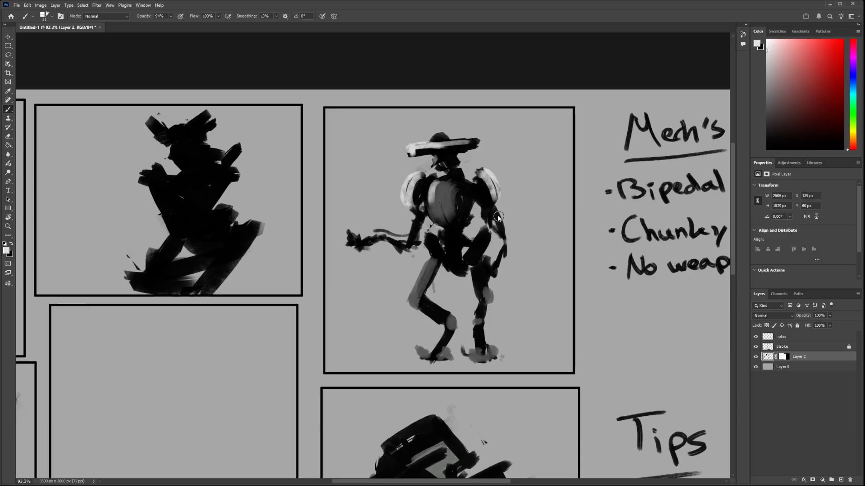
left_click_drag(492, 208, 503, 231)
key("ctrl+z")
Shape the gaps around the hips with light tones and repaint the pelvis and upper thighs in black
right_click(474, 243, "alt")
key("e")
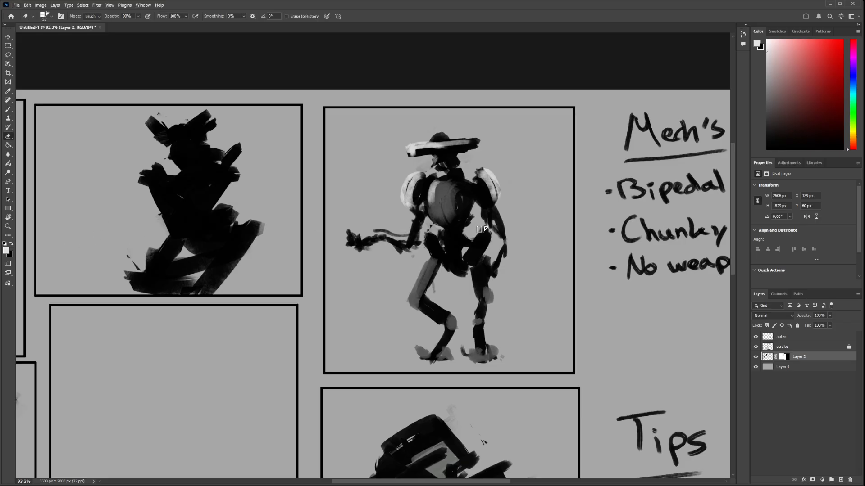
key("b")
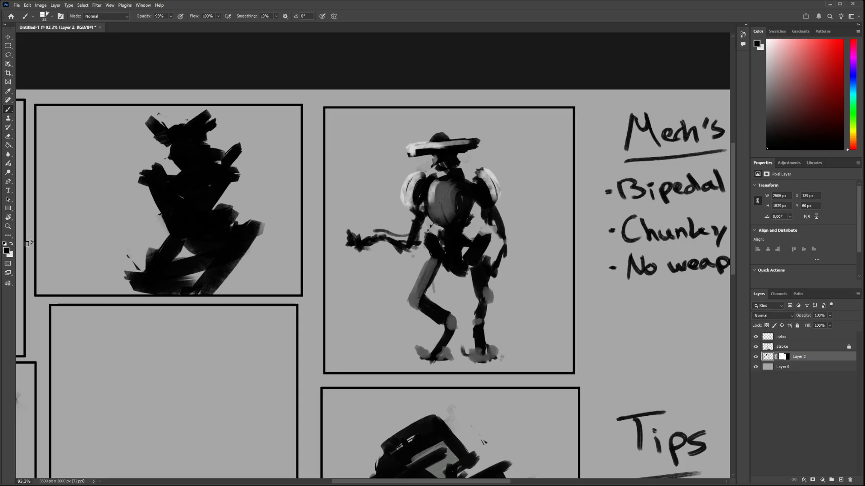
left_click_drag(475, 242, 470, 259)
key("ctrl+z")
key("]")
key("x")
key("e")
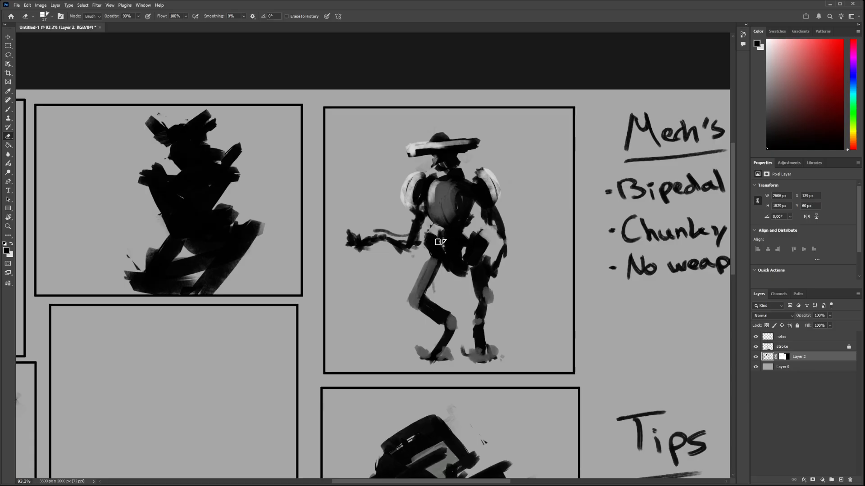
key("b")
left_click_drag(476, 262, 458, 268)
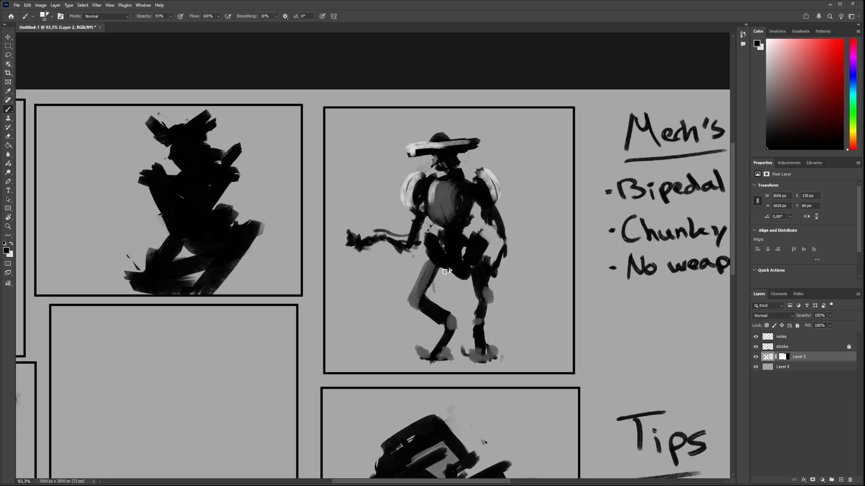
Reinforce the mech's outstretched forearm and hand with black strokes
key("x")
key("x")
mouse_move(411, 233)
left_mouse_down()
mouse_move(349, 222)
mouse_move(397, 227)
mouse_move(388, 248)
mouse_move(411, 246)
left_mouse_up()
left_click_drag(352, 240, 381, 238)
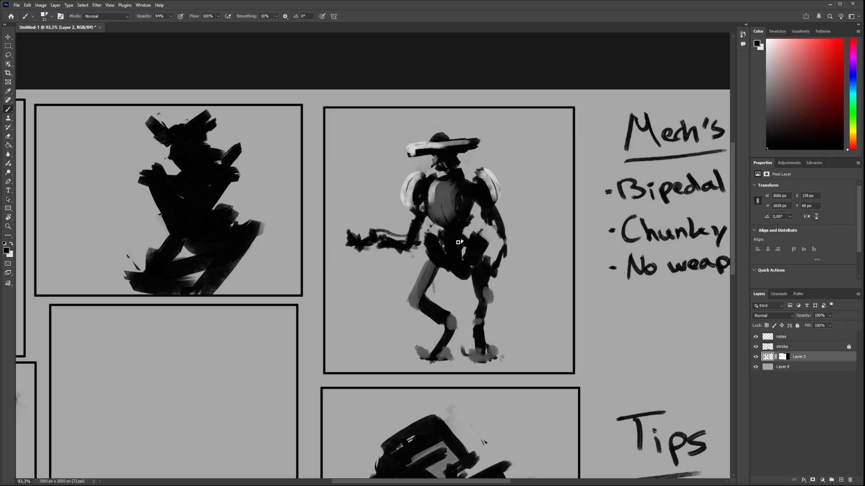
Paint near-white highlights down the hip and thigh of the mech's bent leg
scroll(459, 242, "down", 1)
key("x")
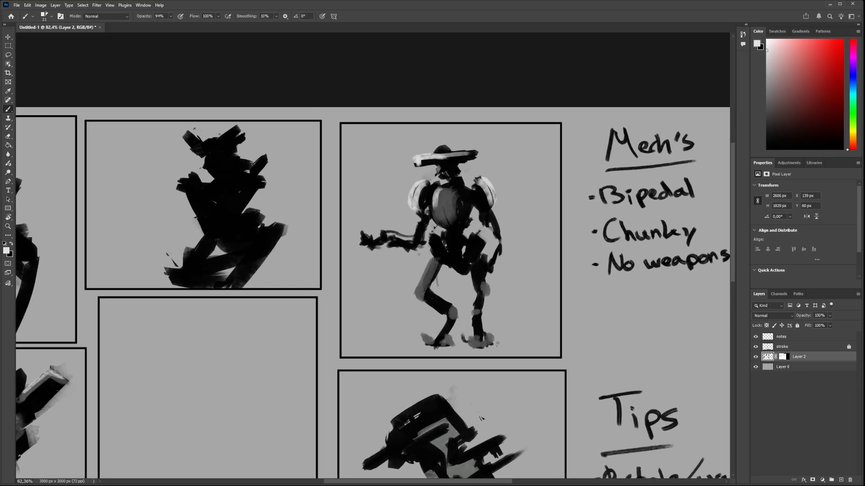
left_click_drag(433, 245, 422, 290)
mouse_move(440, 201)
left_mouse_down("alt")
mouse_move(463, 201)
mouse_move(446, 202)
left_mouse_up("alt")
key("z")
key("b")
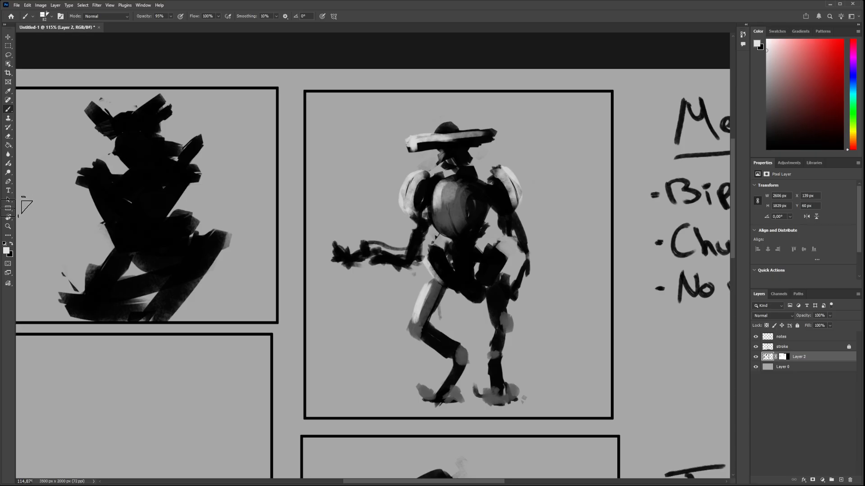
Sample a dark gray to paint the side of the face, and add a thin dark antenna on top of the hat
left_click(138, 222, "alt")
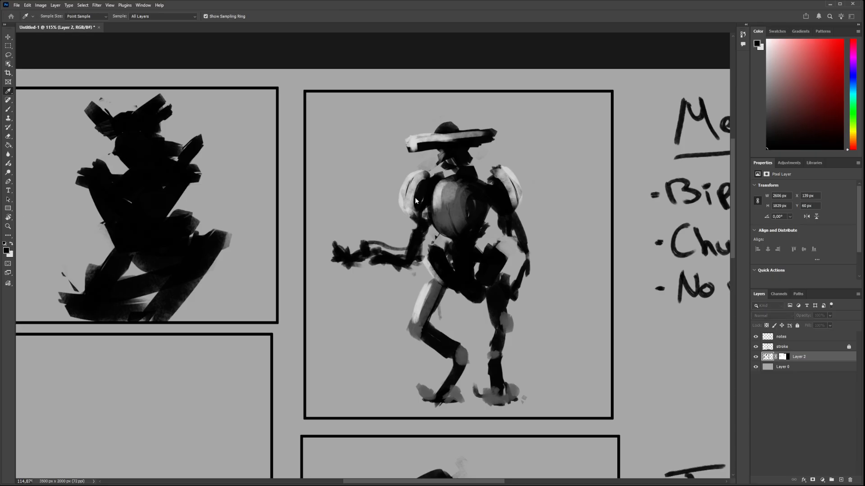
left_click(470, 144, "alt")
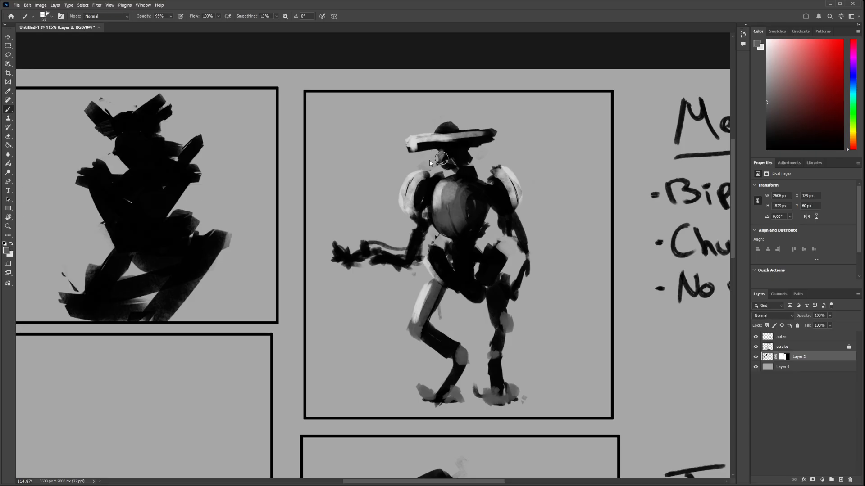
key("bracketleft")
key("ctrl+z")
left_click_drag(444, 148, 452, 172)
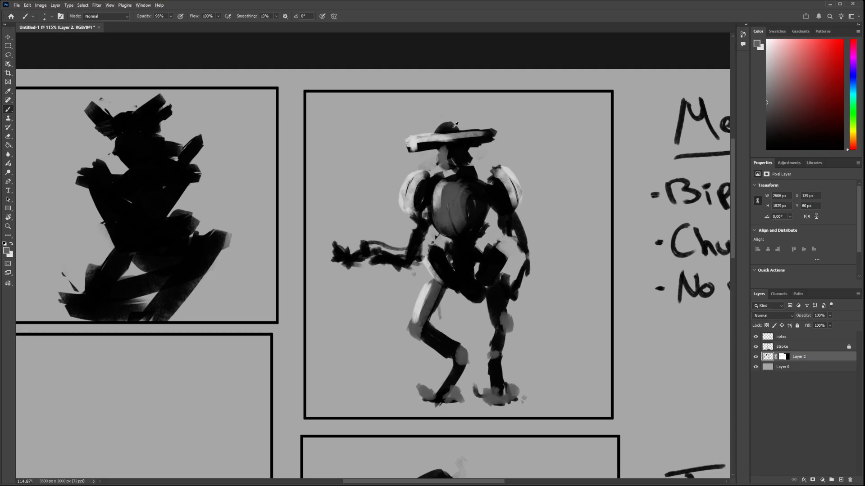
left_click(455, 125, "alt")
left_click_drag(455, 124, 453, 114)
Reduce the opacity of the painted thumbnails layer to 30%, focusing on the shaded mech with the angular head
key("ctrl+space")
left_click_drag(461, 162, 417, 190)
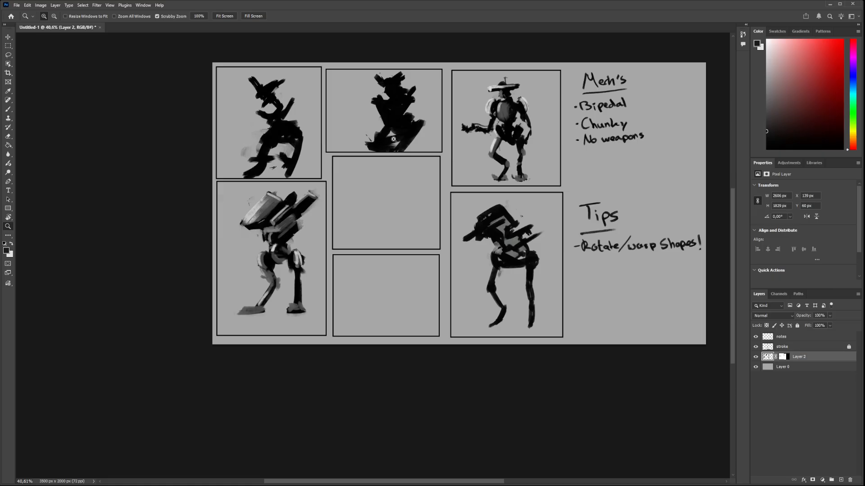
left_click_drag(411, 199, 469, 181)
scroll(475, 179, "down", 1)
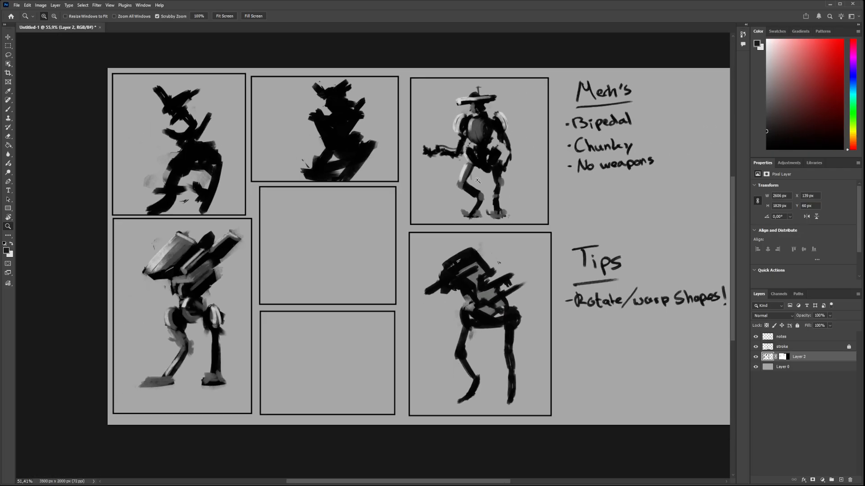
scroll(446, 203, "up", 3)
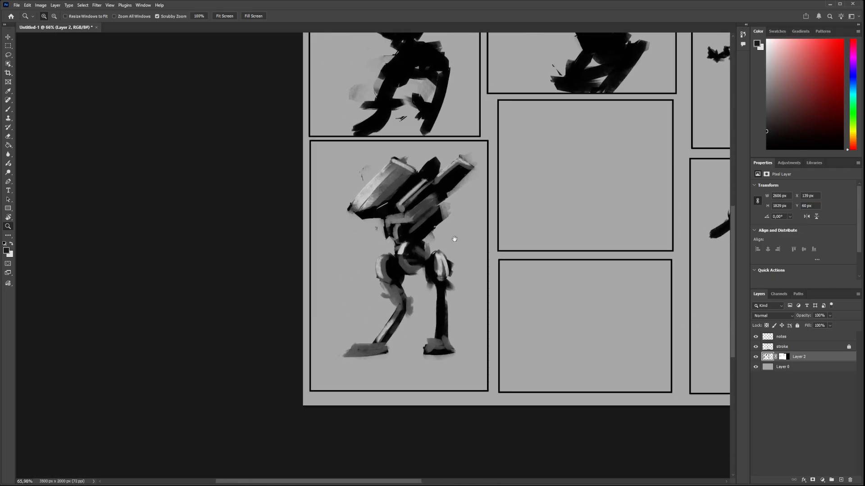
scroll(453, 203, "up", 2)
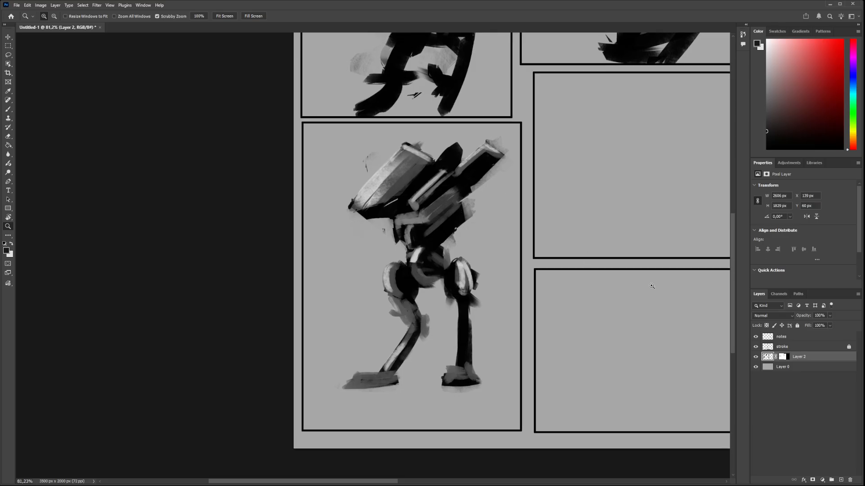
scroll(488, 242, "up", 1)
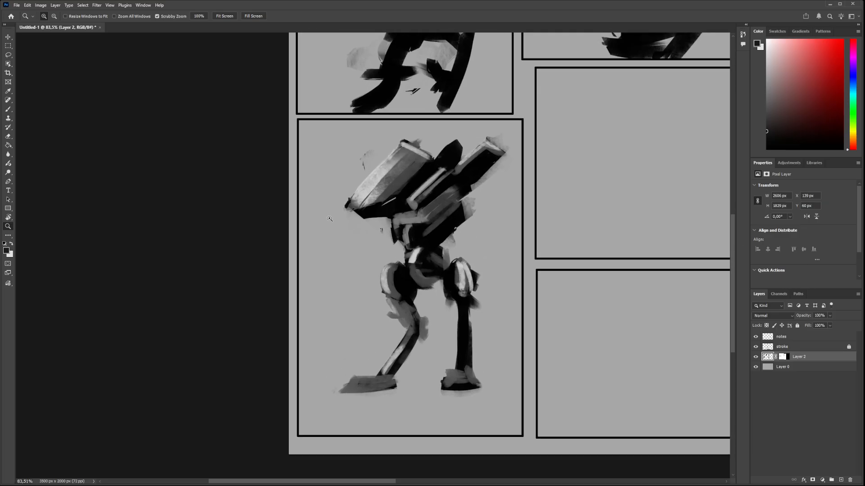
left_click(8, 54)
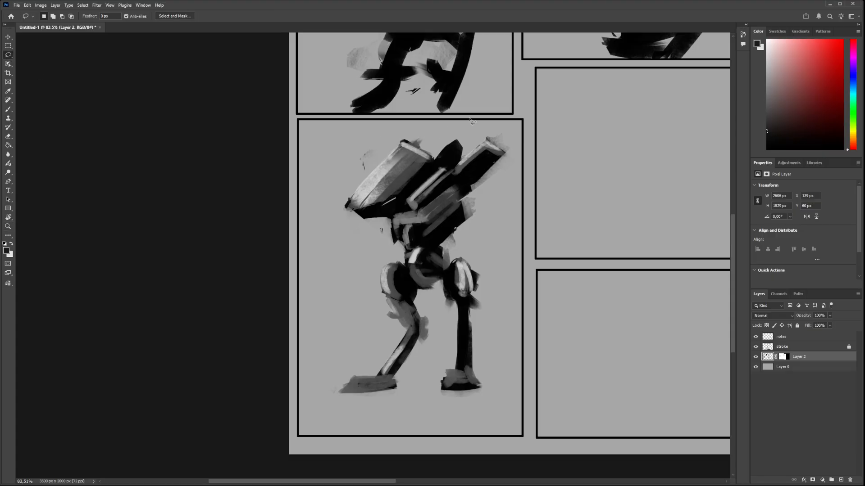
mouse_move(470, 119)
left_mouse_down()
mouse_move(513, 382)
mouse_move(401, 401)
mouse_move(281, 355)
mouse_move(296, 252)
mouse_move(383, 153)
mouse_move(425, 131)
left_mouse_up()
mouse_move(829, 315)
left_mouse_down()
mouse_move(800, 326)
mouse_move(808, 323)
left_mouse_up()
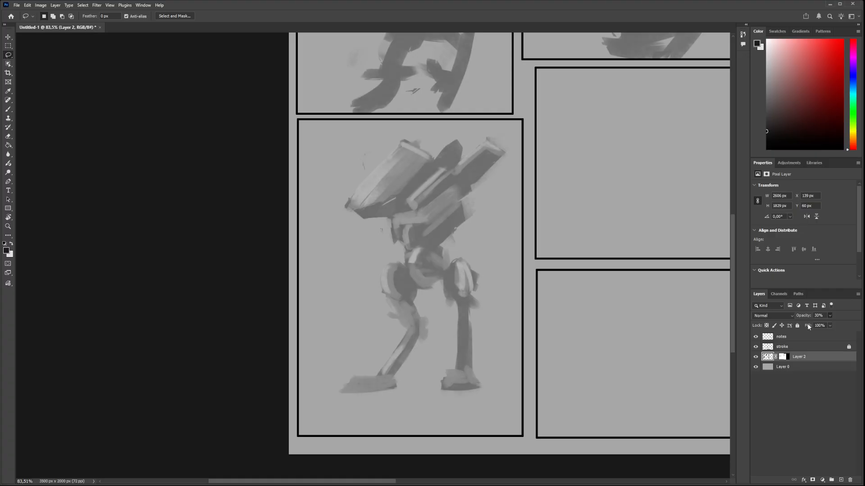
scroll(397, 298, "up", 2)
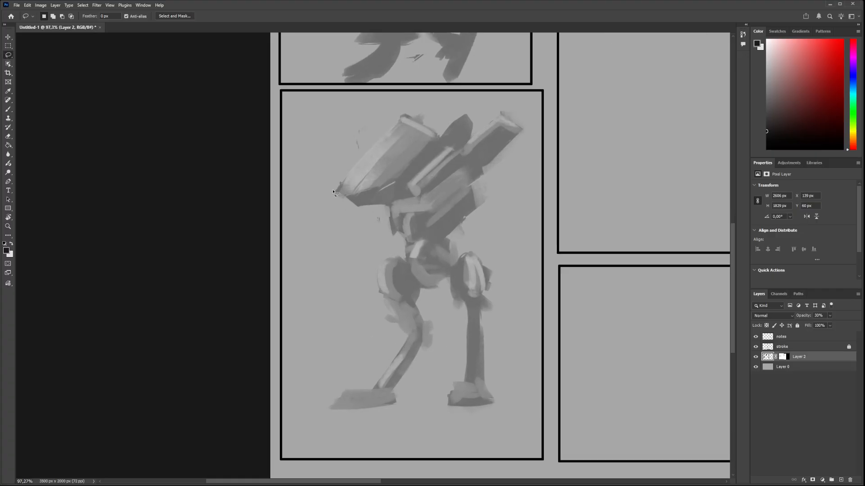
Undo a test line on the faded paint layer and create a new layer above it for linework
key("b")
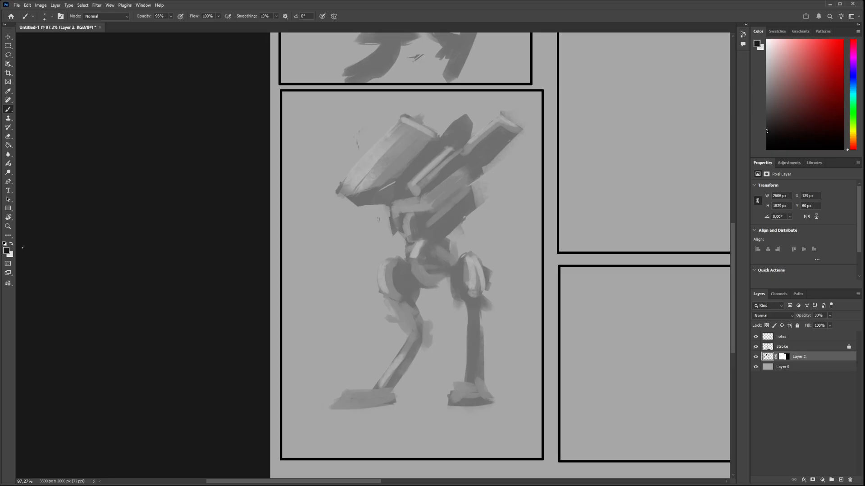
scroll(378, 168, "up", 1)
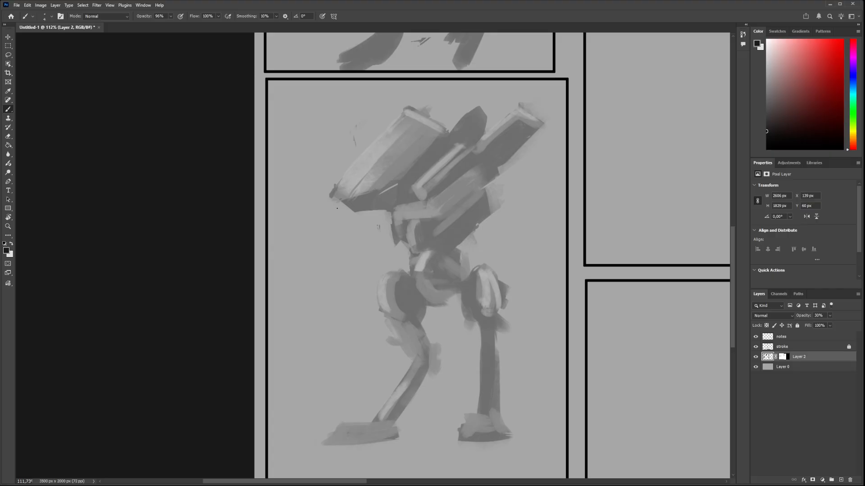
right_click(338, 196, "alt")
left_click_drag(339, 198, 397, 185)
key("ctrl+z")
left_click(840, 480)
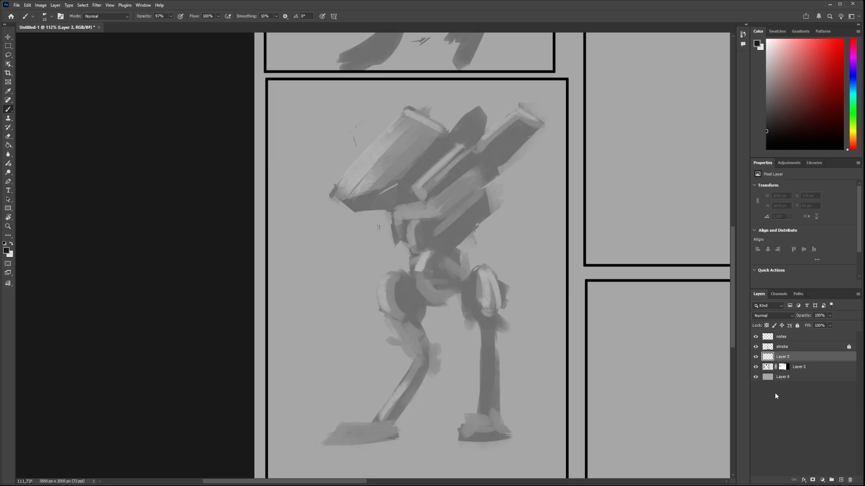
left_click_drag(336, 198, 412, 182)
key("ctrl+z")
left_click_drag(342, 198, 399, 184)
key("ctrl+z")
left_click_drag(334, 196, 398, 187)
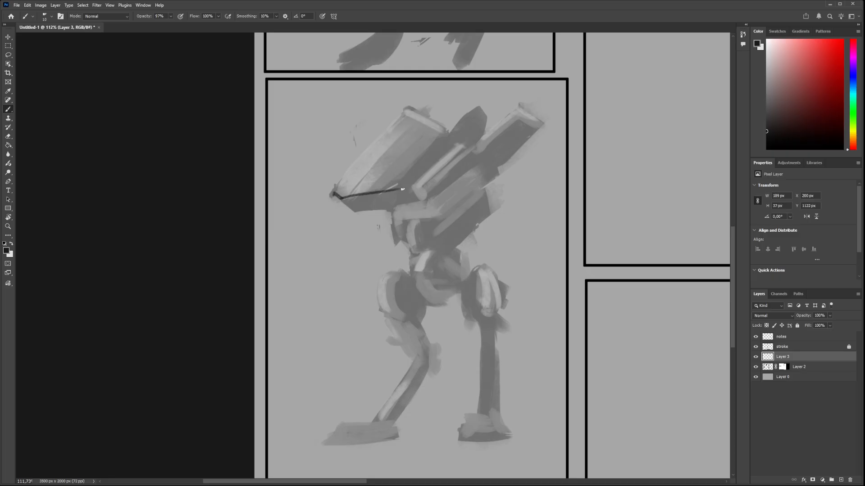
key("ctrl+z")
left_click_drag(341, 198, 398, 187)
left_click_drag(340, 198, 352, 211)
key("ctrl+z")
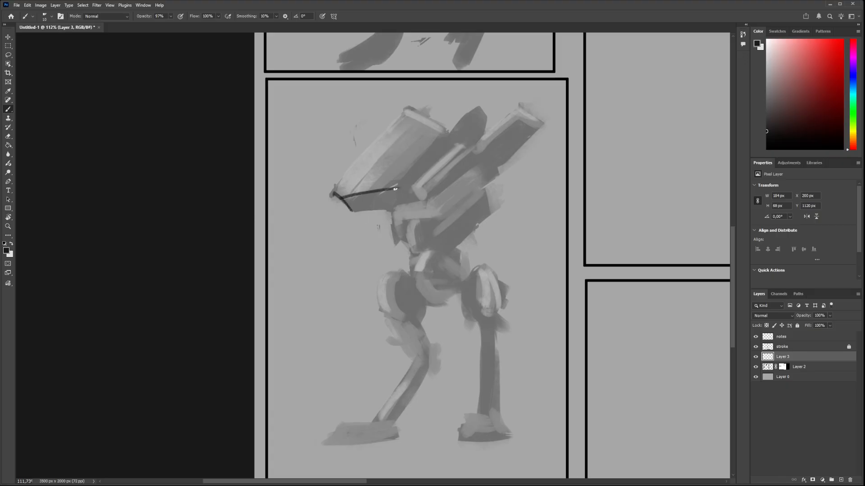
mouse_move(395, 190)
left_mouse_down()
mouse_move(395, 208)
mouse_move(398, 200)
mouse_move(352, 210)
mouse_move(404, 204)
mouse_move(357, 211)
mouse_move(396, 208)
left_mouse_up()
key("ctrl+z")
left_click_drag(342, 180, 407, 116)
key("ctrl+z")
key("ctrl+z")
key("ctrl+z")
key("ctrl+z")
key("ctrl+z")
Reduce the brush size to 7 px and draw thin dark lines along the rear and lower edges of the mech's head
key("bracketleft")
key("bracketleft")
key("bracketleft")
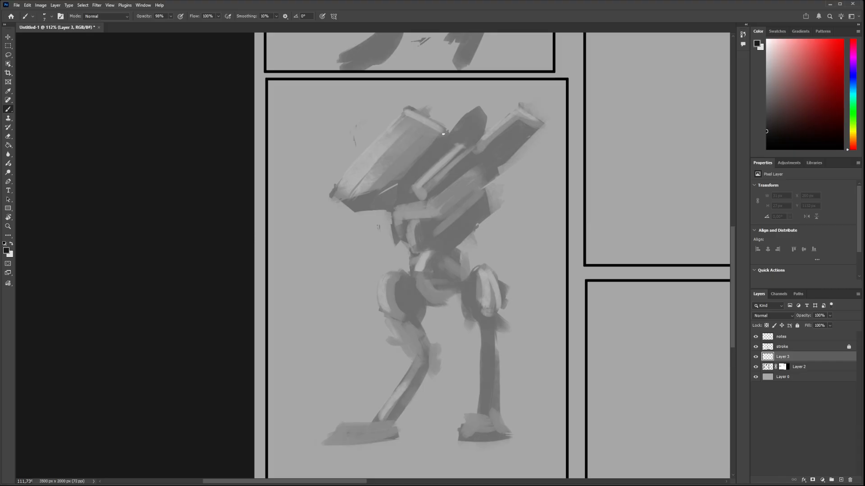
left_click_drag(443, 133, 403, 182)
left_click_drag(344, 200, 418, 177)
key("ctrl+z")
left_click_drag(345, 200, 405, 177)
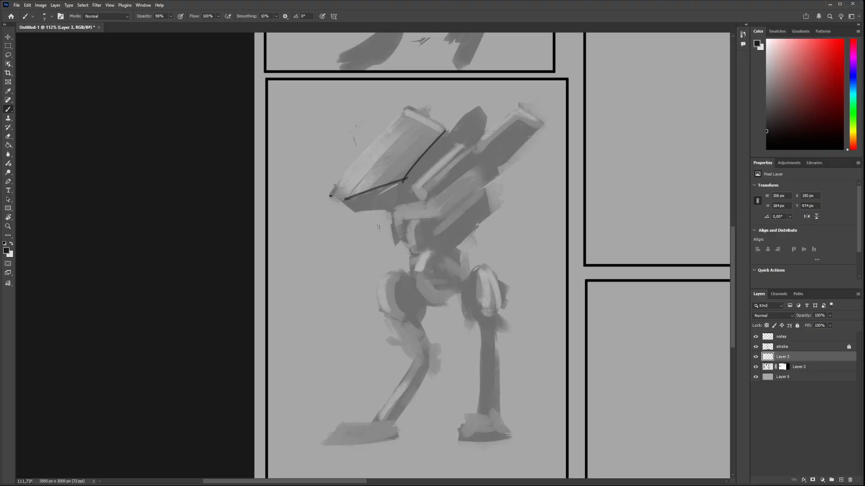
Close the outline of the mech's head with thin dark lines along its front and top edges, undoing the inaccurate strokes
mouse_move(330, 195)
left_mouse_down()
mouse_move(345, 200)
mouse_move(396, 115)
left_mouse_up()
key("ctrl+z")
left_click_drag(333, 195, 409, 109)
key("ctrl+z")
key("ctrl+z")
mouse_move(332, 195)
left_mouse_down()
mouse_move(401, 114)
mouse_move(450, 119)
mouse_move(447, 128)
mouse_move(430, 121)
mouse_move(453, 132)
left_mouse_up()
key("ctrl+z")
key("ctrl+z")
key("ctrl+z")
left_click_drag(407, 108, 446, 129)
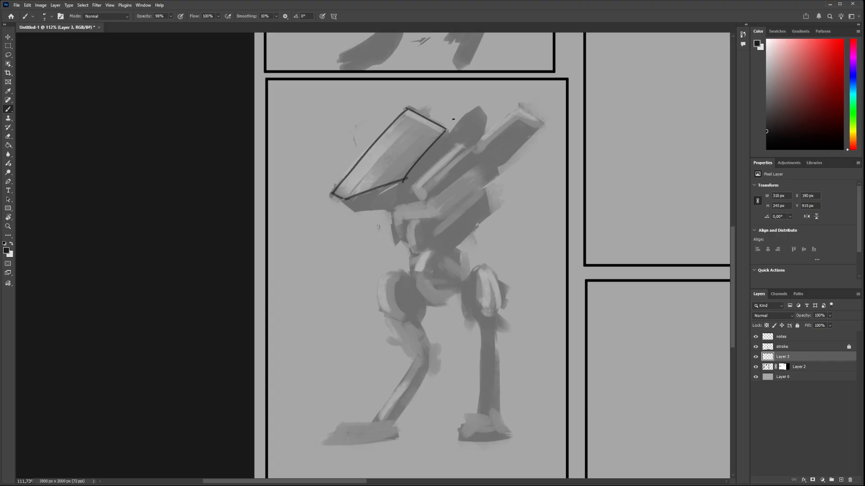
Draw a small upright oval joint with an inner curve on the mech's torso beneath the head, undoing the unwanted strokes
mouse_move(412, 222)
left_mouse_down()
mouse_move(410, 243)
mouse_move(422, 234)
mouse_move(415, 245)
left_mouse_up()
key("ctrl+z")
key("ctrl+z")
key("ctrl+z")
key("ctrl+z")
key("ctrl+z")
key("ctrl+z")
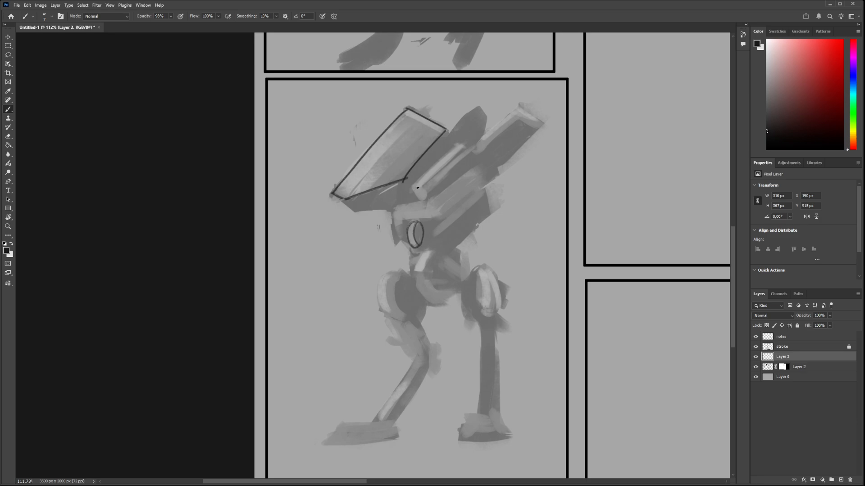
Outline the upper edge and front end of the light slanted bar behind the mech's head
mouse_move(412, 185)
left_mouse_down()
mouse_move(424, 188)
mouse_move(419, 198)
mouse_move(428, 195)
mouse_move(420, 198)
mouse_move(463, 144)
left_mouse_up()
key("ctrl+z")
mouse_move(416, 185)
left_mouse_down()
mouse_move(457, 144)
mouse_move(474, 147)
left_mouse_up()
key("ctrl+z")
key("ctrl+z")
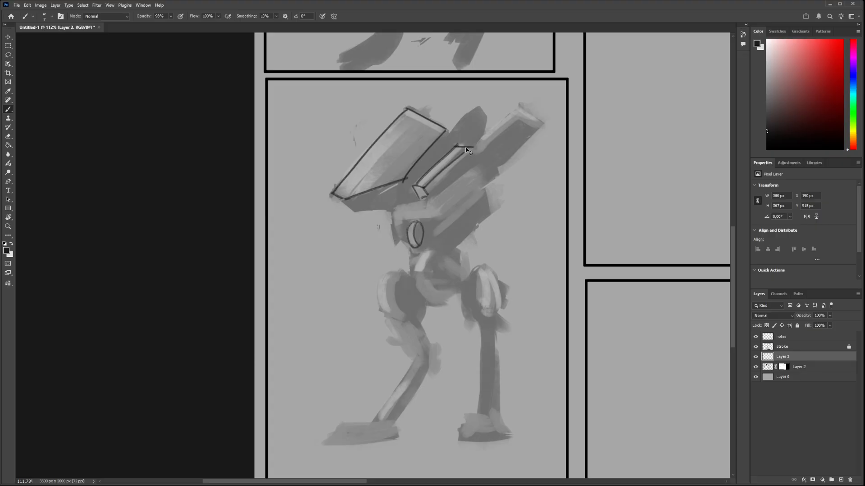
key("ctrl+z")
Close the slanted bar with lines at its rear end and along its lower edge, retrying the strokes
mouse_move(457, 145)
left_mouse_down()
mouse_move(474, 150)
mouse_move(457, 156)
left_mouse_up()
key("ctrl+z")
left_click_drag(428, 193, 469, 158)
key("ctrl+z")
left_click_drag(428, 193, 467, 157)
key("ctrl+z")
left_click_drag(428, 193, 471, 154)
key("ctrl+z")
Outline the angular collar plate below the slanted bar, including its front face, rear notch and lower side edge
mouse_move(389, 211)
left_mouse_down()
mouse_move(428, 206)
mouse_move(395, 221)
mouse_move(430, 218)
mouse_move(428, 206)
mouse_move(433, 218)
mouse_move(472, 174)
left_mouse_up()
key("ctrl+z")
key("ctrl+z")
mouse_move(426, 206)
left_mouse_down()
mouse_move(475, 170)
mouse_move(469, 193)
left_mouse_up()
key("ctrl+z")
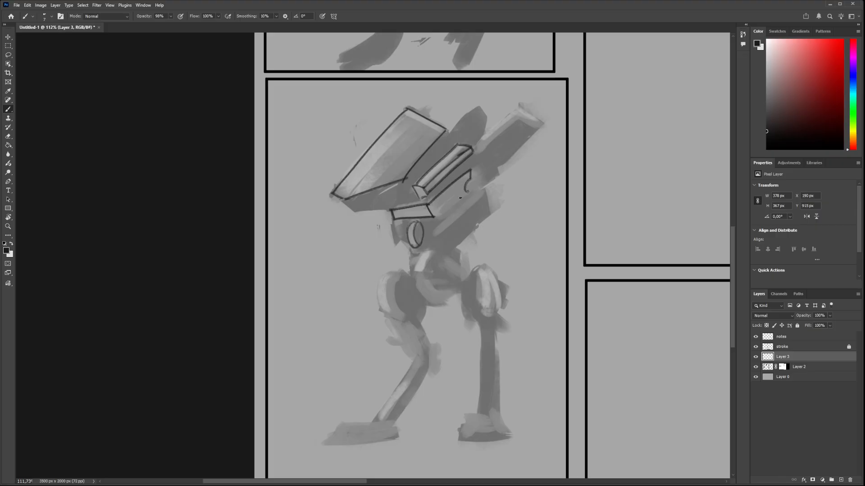
mouse_move(434, 217)
left_mouse_down()
mouse_move(462, 198)
mouse_move(431, 209)
mouse_move(457, 199)
mouse_move(436, 216)
mouse_move(475, 185)
left_mouse_up()
key("ctrl+z")
key("ctrl+z")
left_click_drag(433, 219, 470, 192)
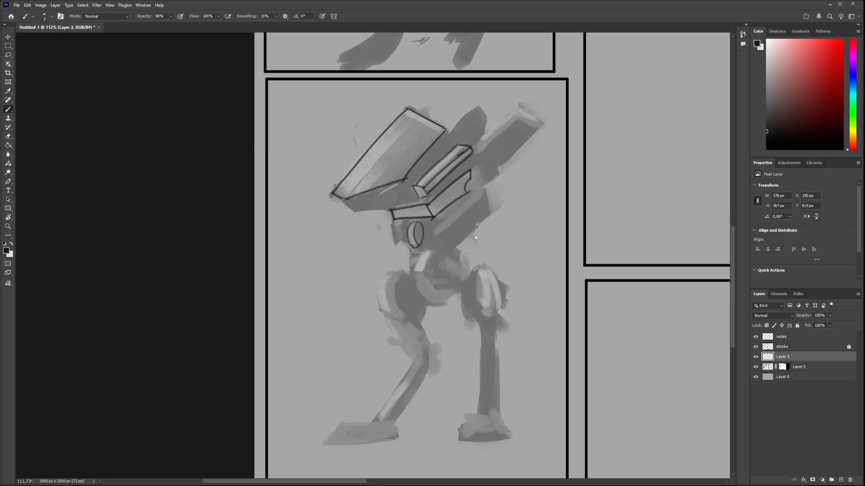
Line the rounded armor of the near thigh and the small hip connector beside it
scroll(476, 238, "down", 1)
left_click_drag(383, 251, 388, 287)
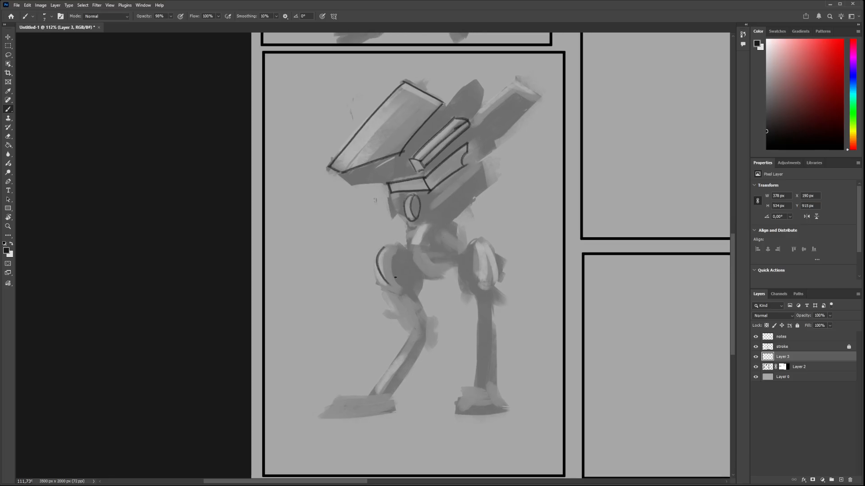
key("ctrl+z")
left_click_drag(384, 247, 389, 291)
left_click_drag(397, 247, 395, 287)
key("ctrl+z")
mouse_move(398, 249)
left_mouse_down()
mouse_move(401, 289)
mouse_move(400, 258)
mouse_move(386, 248)
mouse_move(404, 251)
mouse_move(404, 268)
mouse_move(412, 261)
mouse_move(404, 268)
mouse_move(414, 271)
mouse_move(403, 272)
mouse_move(431, 224)
mouse_move(412, 249)
mouse_move(425, 276)
left_mouse_up()
key("ctrl+z")
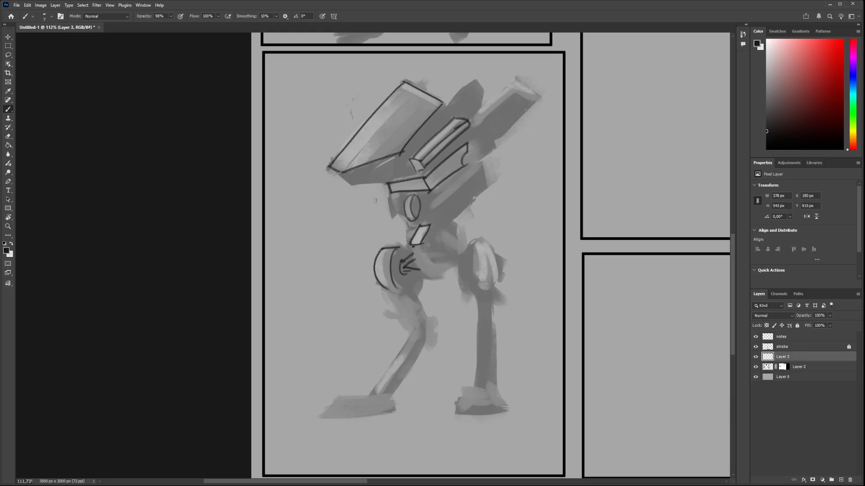
Draw the curved pelvis plate below the light waist panel, undoing the stray stroke
mouse_move(413, 246)
left_mouse_down()
mouse_move(434, 268)
mouse_move(420, 247)
mouse_move(448, 266)
mouse_move(439, 261)
mouse_move(436, 276)
mouse_move(436, 266)
mouse_move(405, 271)
mouse_move(450, 235)
left_mouse_up()
key("ctrl+z")
key("z")
key("z")
key("z")
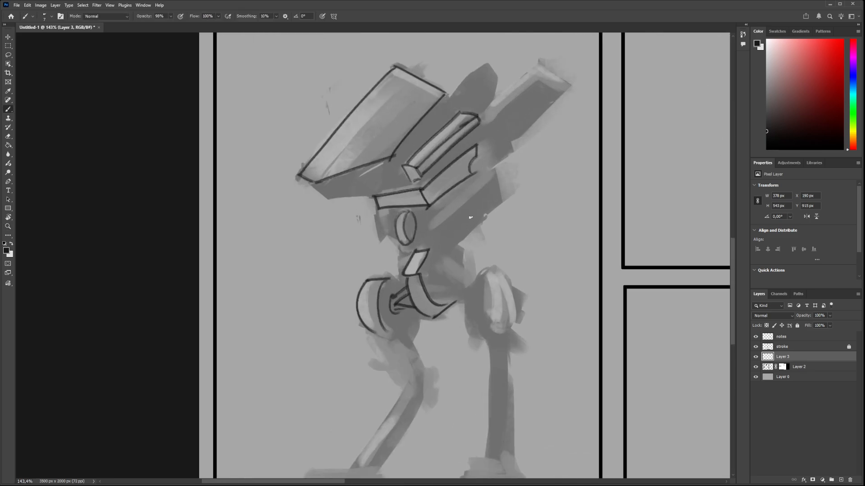
Hide the linework layer and set the painted thumbnails layer back to 100% opacity
key("z")
mouse_move(488, 178)
left_mouse_down()
mouse_move(472, 178)
mouse_move(491, 188)
left_mouse_up()
key("z")
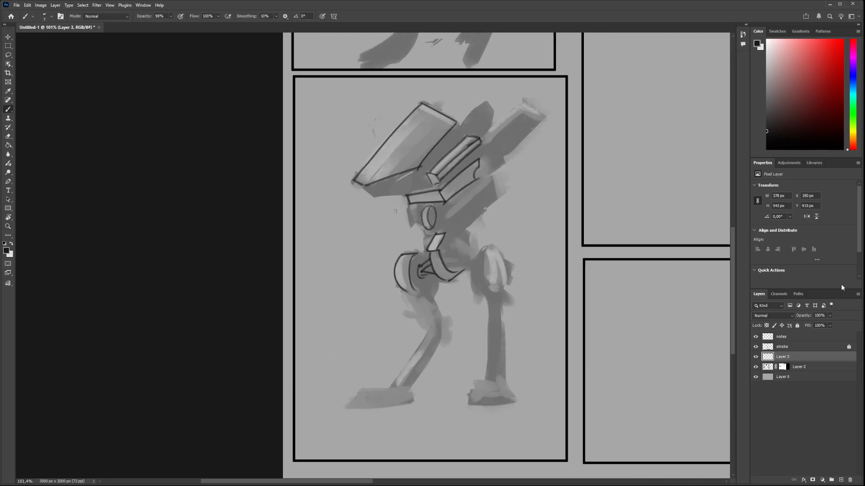
left_click(755, 358)
left_click(765, 367)
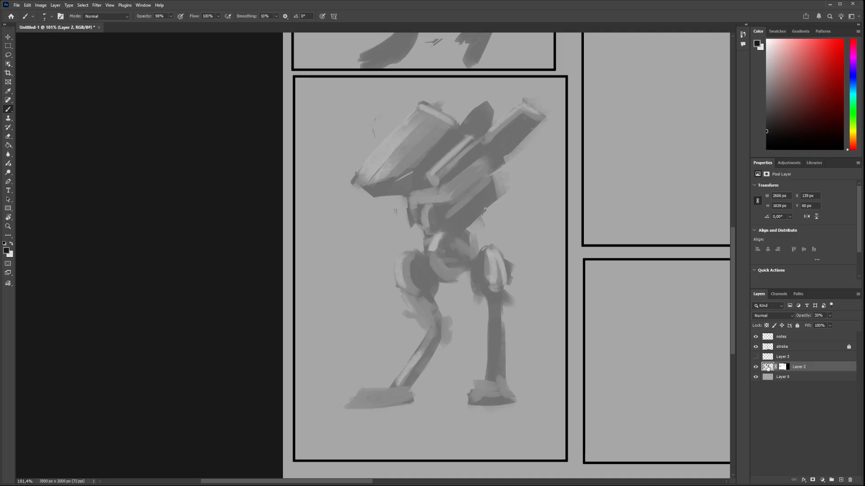
left_click_drag(830, 327, 860, 327)
Sample a gray to dab marks on the dark rear lower torso, and cut into them with sampled black
key("z")
left_click_drag(393, 198, 410, 197)
key("b")
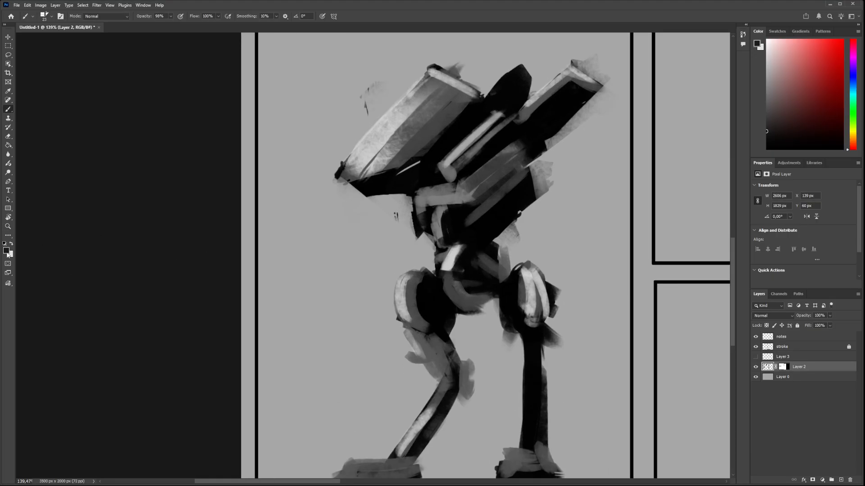
key("i")
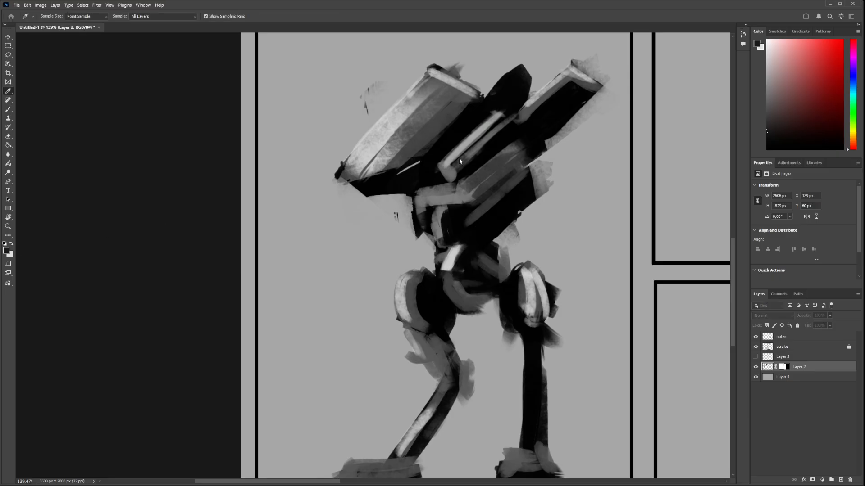
left_click(459, 160)
key("b")
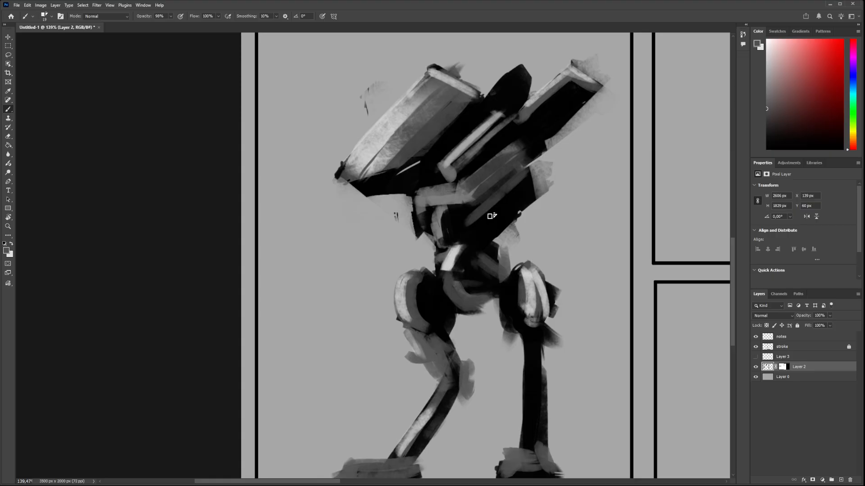
left_click_drag(491, 216, 518, 207)
key("bracketleft")
left_click(499, 216, "alt")
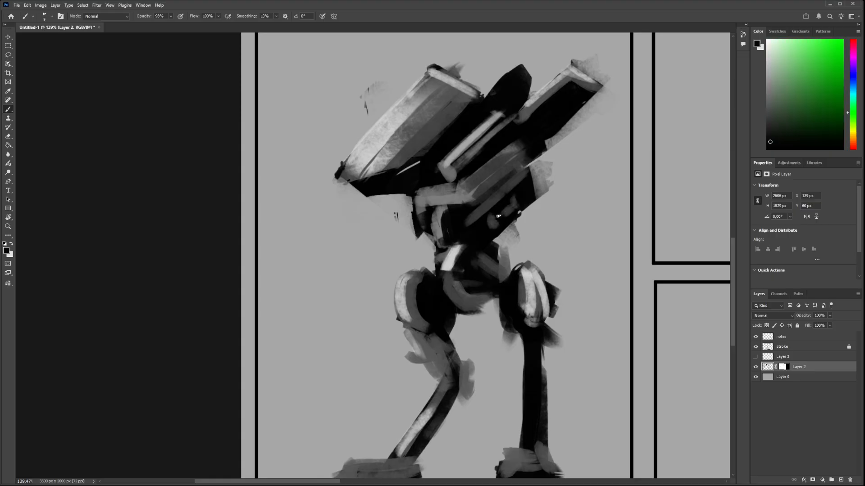
mouse_move(497, 217)
left_mouse_down()
mouse_move(495, 227)
mouse_move(514, 209)
left_mouse_up()
Swap to light gray, enlarge the brush and paint a bright plate on the rear lower torso
key("x")
right_click(475, 230, "alt")
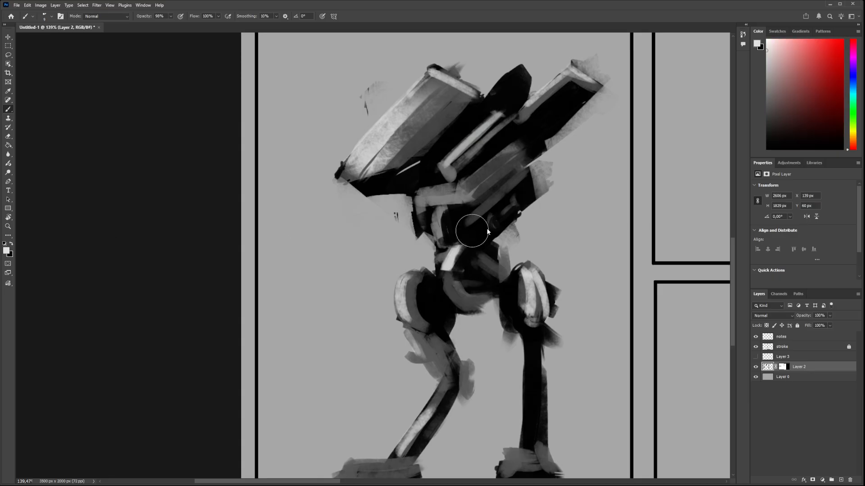
left_click_drag(478, 239, 539, 183)
key("ctrl+z")
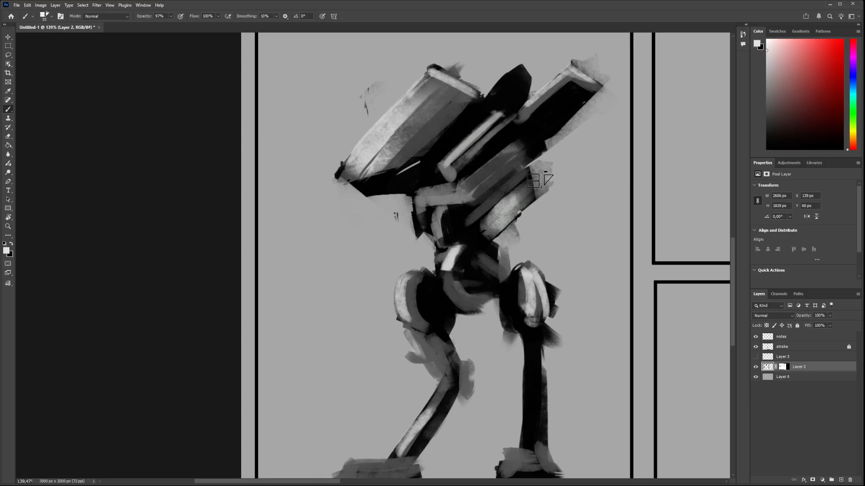
Reduce the brush size and paint a sampled dark gray rim around the front end of the bright torso plate
left_click(11, 243)
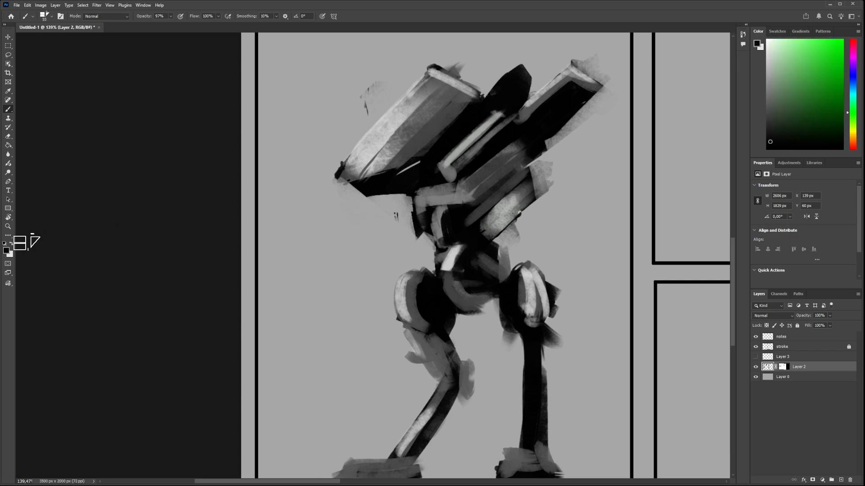
key("bracketleft")
key("bracketleft")
key("bracketleft")
key("bracketleft")
left_click(480, 209, "alt")
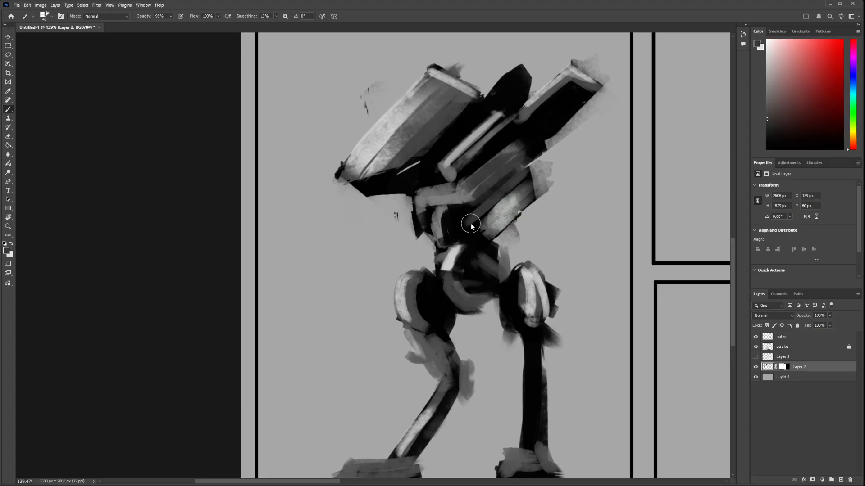
mouse_move(479, 240)
left_mouse_down()
mouse_move(497, 221)
mouse_move(479, 225)
left_mouse_up()
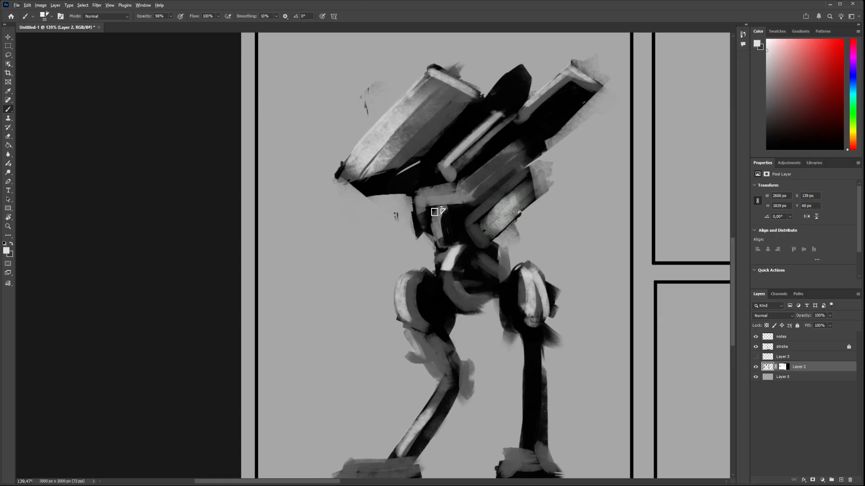
Draw thin dark panel lines lengthwise across the bright rear torso plate with a small brush
left_click(507, 214, "alt")
key("z")
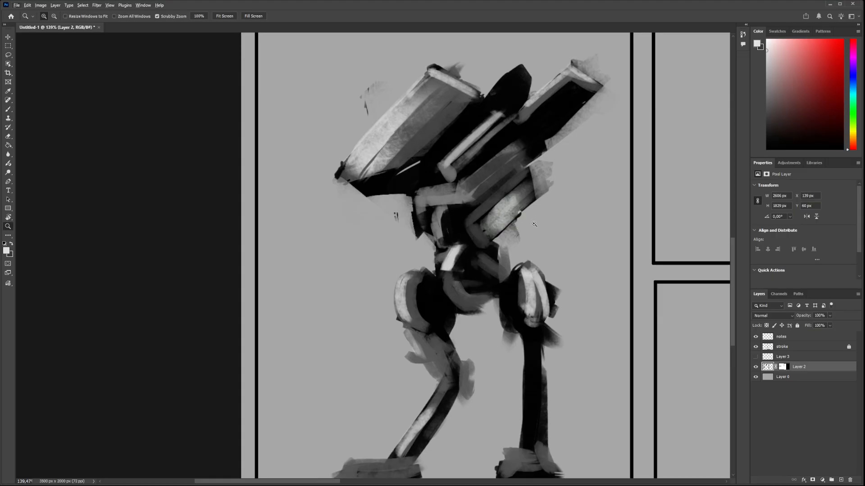
left_click_drag(537, 225, 546, 217)
left_click_drag(496, 232, 538, 193)
key("b")
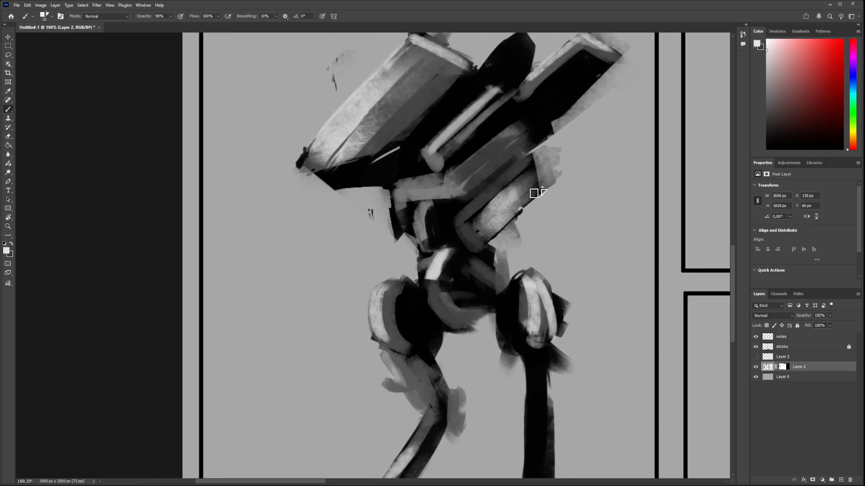
key("x")
key("i")
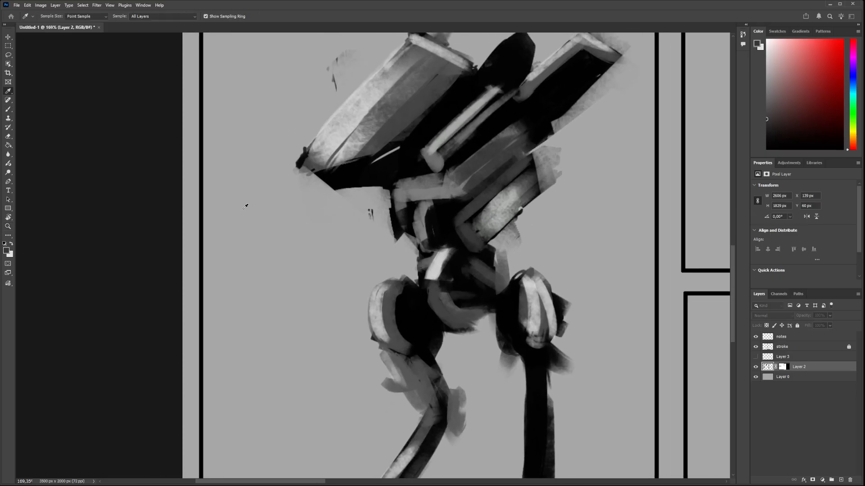
key("b")
left_click_drag(524, 195, 522, 193)
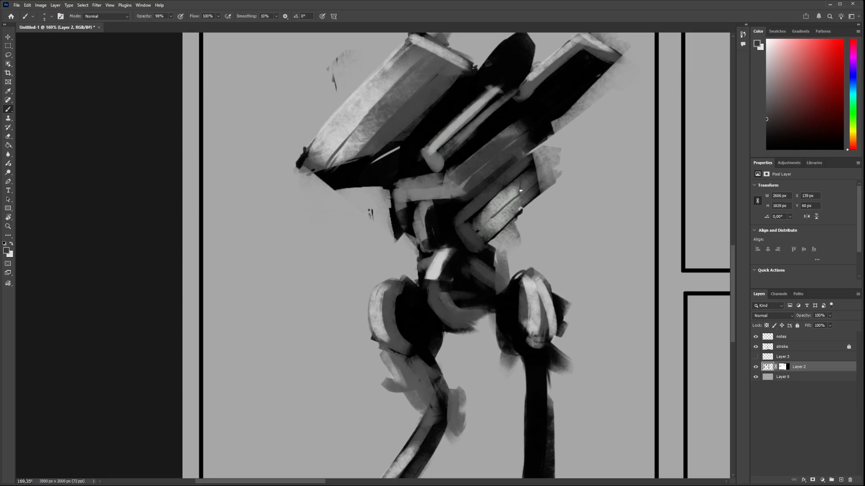
left_click_drag(491, 218, 519, 193)
key("ctrl+z")
left_click(501, 204, "alt")
Sample a mid gray to paint a small joint detail on the dark torso center, and try a black dot inside it
left_click(429, 208, "alt")
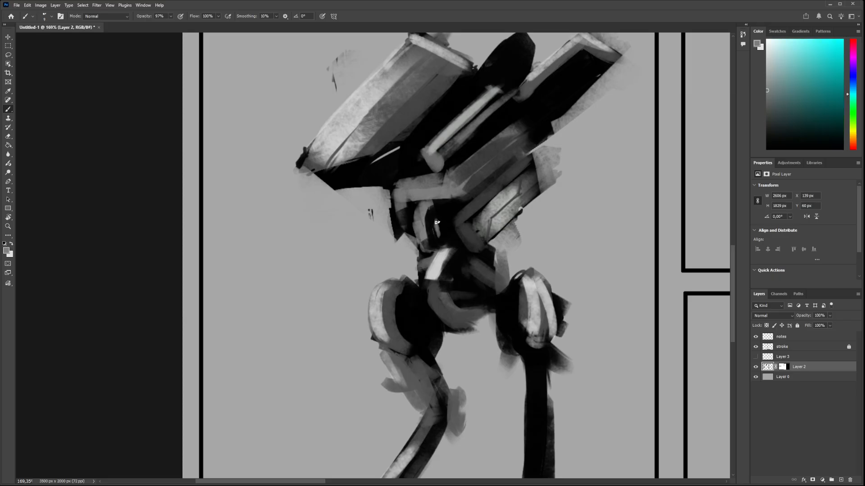
mouse_move(434, 223)
left_mouse_down()
mouse_move(430, 231)
mouse_move(444, 221)
mouse_move(445, 231)
mouse_move(435, 238)
mouse_move(442, 231)
left_mouse_up()
left_click_drag(437, 229, 442, 233)
left_click(457, 254, "alt")
left_click_drag(439, 228, 439, 228)
key("ctrl+z")
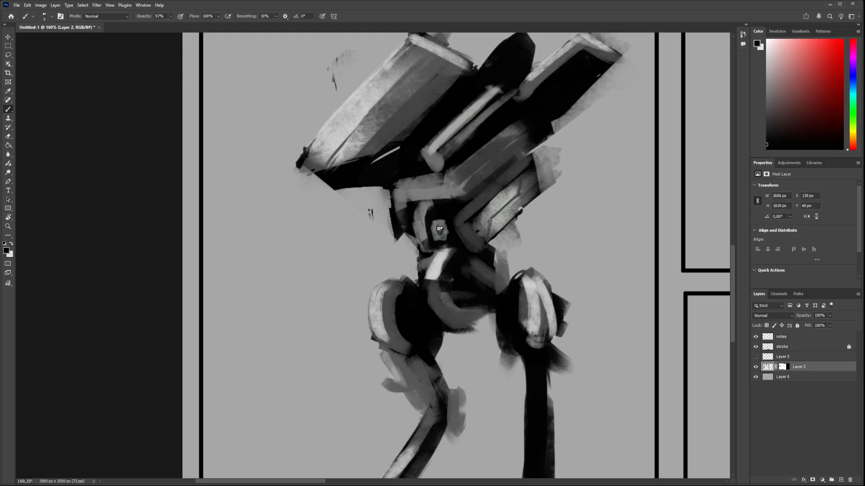
Examine the whole concept sheet with all mech thumbnails and the handwritten notes
scroll(439, 229, "down", 8)
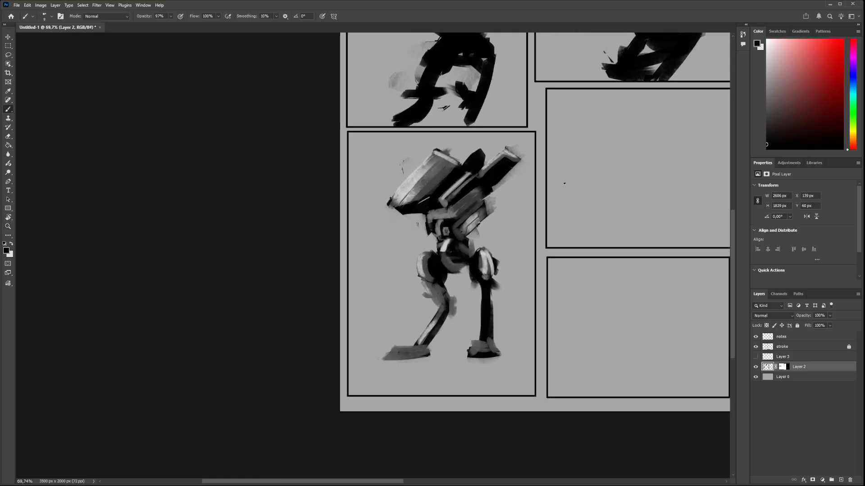
key("z")
left_click_drag(544, 211, 509, 213)
left_click_drag(572, 215, 588, 115)
left_click_drag(587, 115, 570, 121)
left_click_drag(582, 160, 417, 308)
left_click_drag(505, 239, 520, 239)
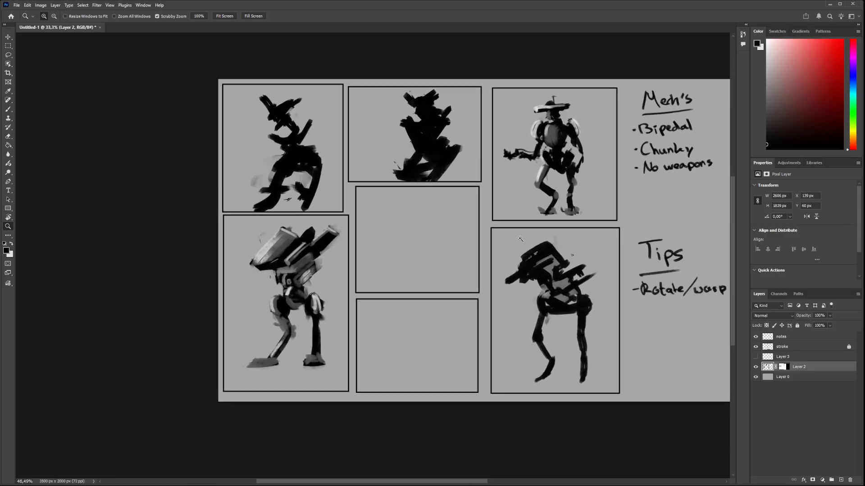
left_click_drag(463, 254, 425, 271)
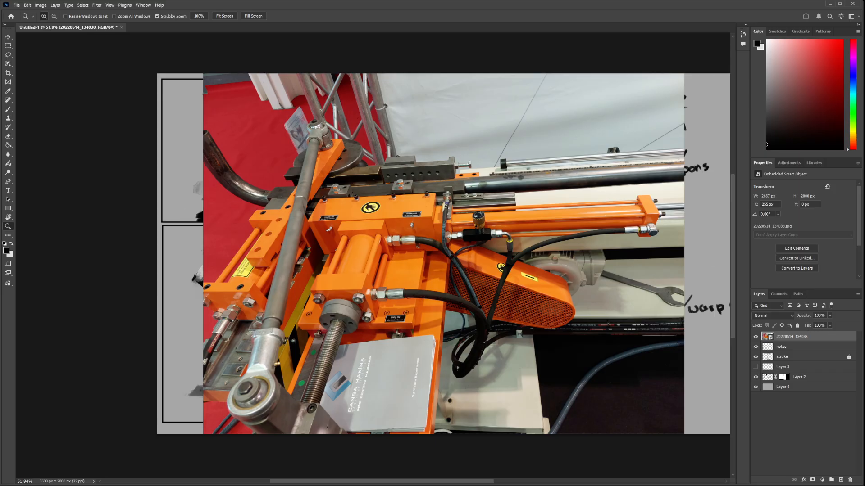
Lasso the central orange machinery in the placed photo and convert the photo to a pixel layer
left_click(8, 55)
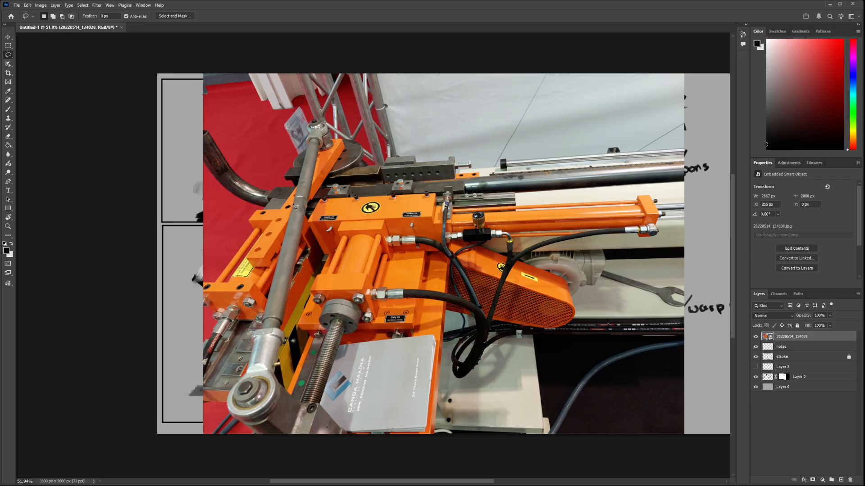
mouse_move(308, 226)
left_mouse_down()
mouse_move(315, 203)
mouse_move(433, 190)
mouse_move(435, 202)
mouse_move(452, 189)
mouse_move(460, 210)
mouse_move(657, 193)
mouse_move(668, 212)
mouse_move(650, 236)
mouse_move(544, 250)
mouse_move(606, 249)
mouse_move(604, 264)
mouse_move(577, 308)
mouse_move(553, 328)
mouse_move(456, 375)
mouse_move(447, 346)
mouse_move(425, 335)
mouse_move(358, 331)
mouse_move(358, 320)
mouse_move(331, 316)
mouse_move(325, 333)
mouse_move(301, 326)
mouse_move(323, 269)
mouse_move(312, 229)
left_mouse_up()
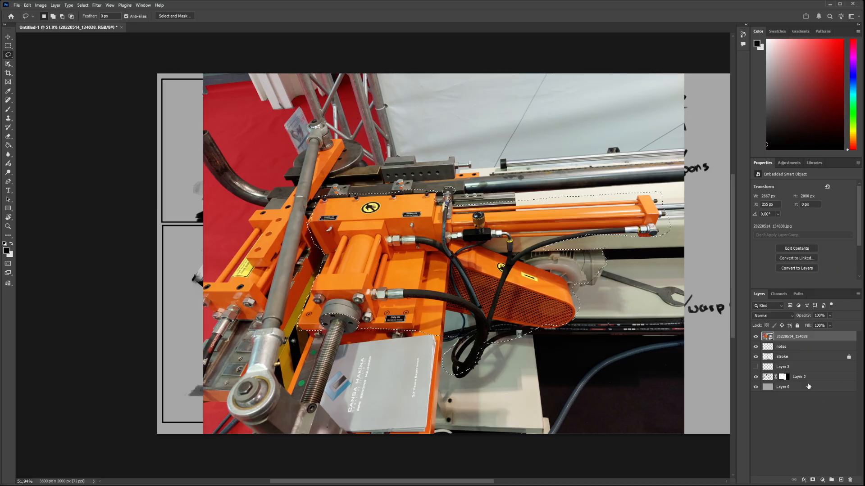
left_click(811, 268)
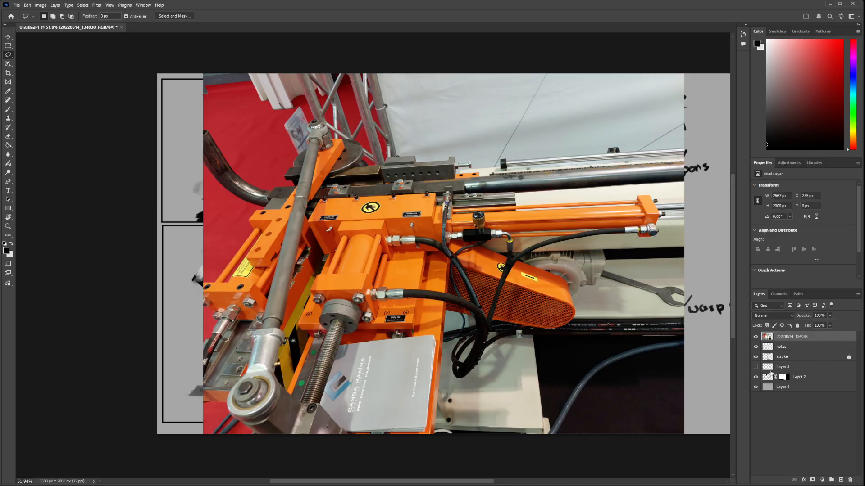
Delete the full machine photo and paste the lassoed orange machinery as its own layer
key("Delete")
key("Delete")
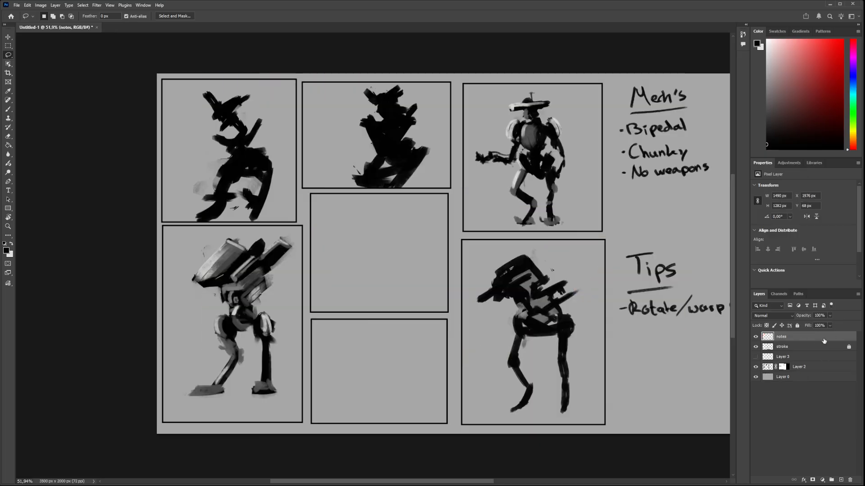
key("ctrl+v")
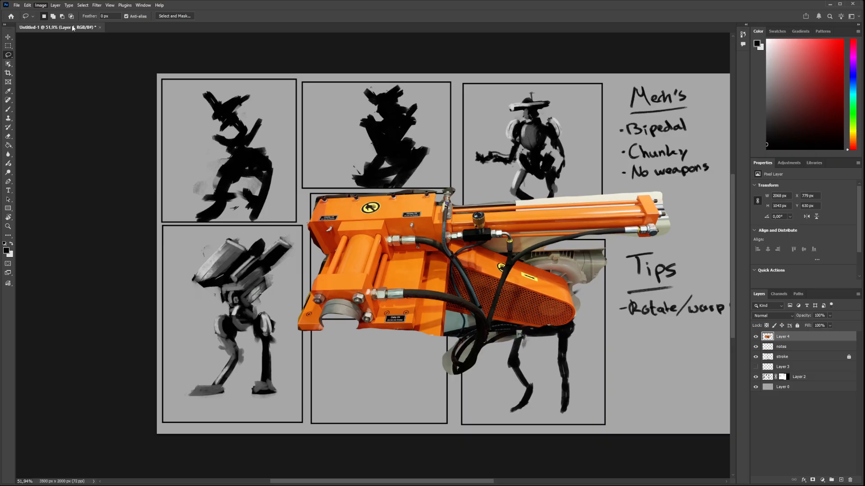
Desaturate the orange machinery cutout to neutral gray
left_click(162, 61)
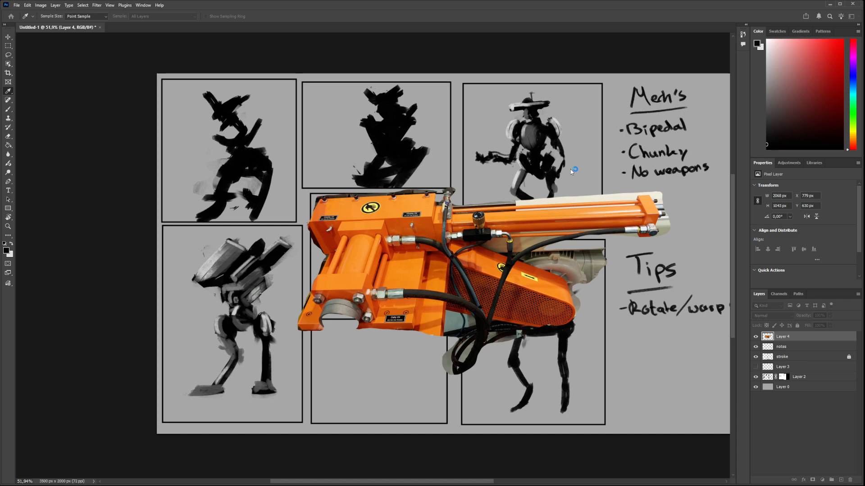
left_click(564, 180)
left_click_drag(564, 179, 454, 192)
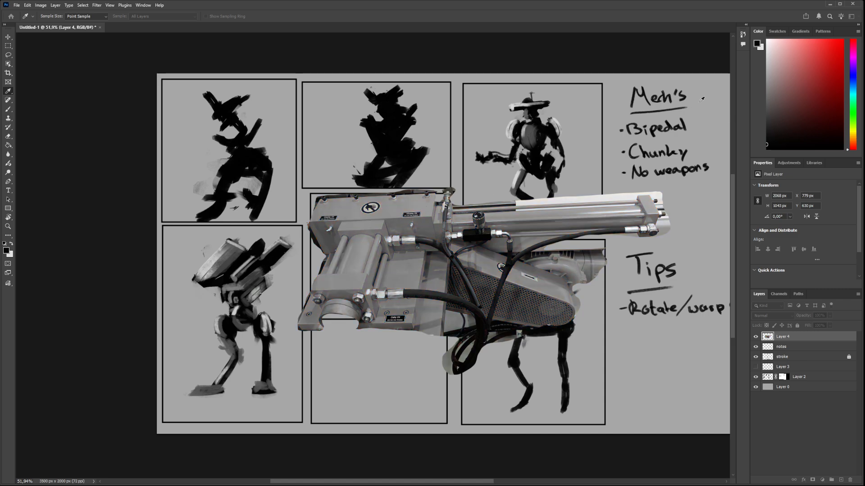
left_click(660, 134)
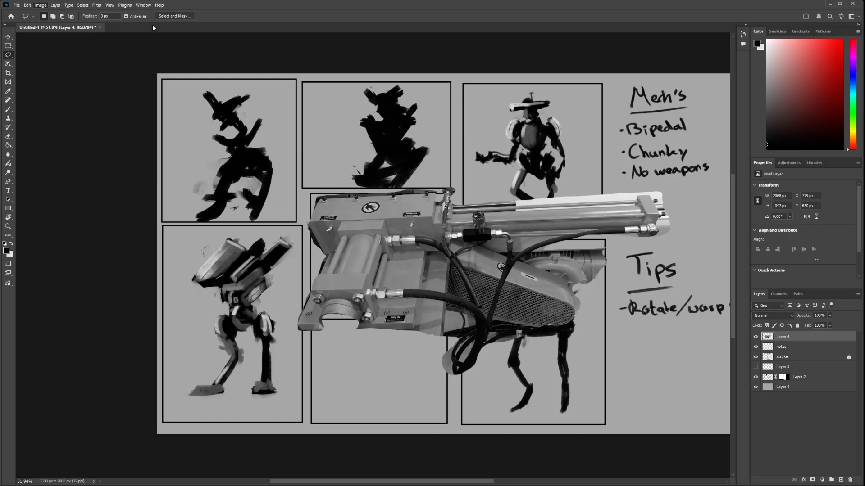
key("i")
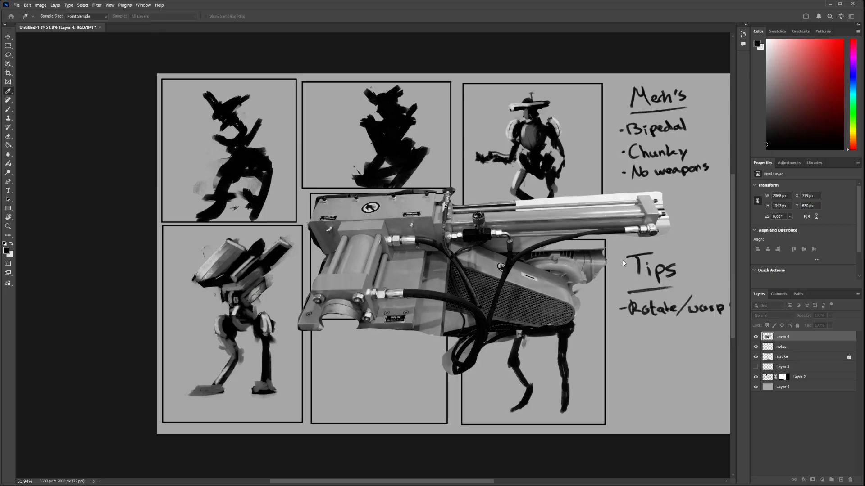
key("l")
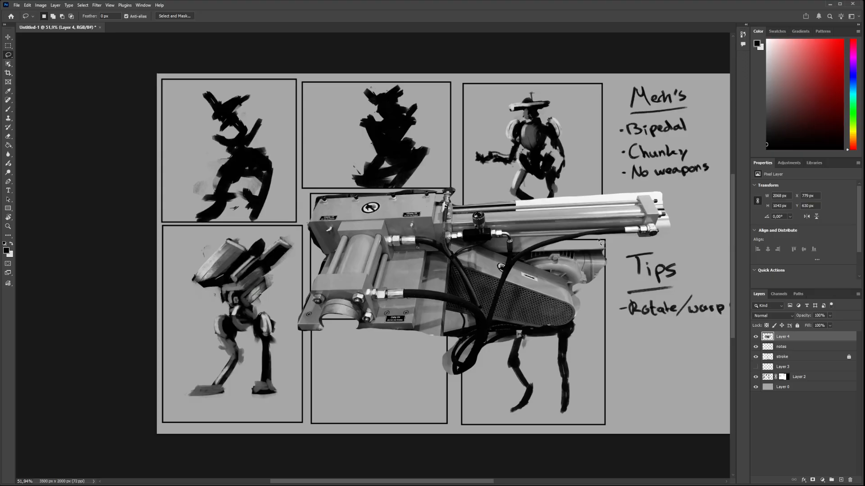
Scale the machinery cutout to about 21%, rotate it about -45°, and place it over the lower-left mech's torso
key("ctrl+t")
left_click_drag(666, 193, 551, 274)
key("ctrl+plus")
key("ctrl+plus")
key("ctrl+plus")
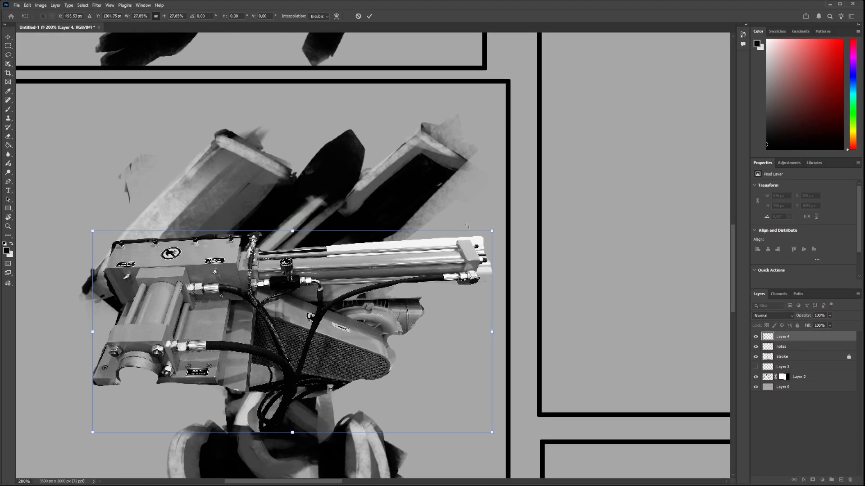
left_click_drag(497, 229, 328, 229)
left_click_drag(257, 401, 321, 308)
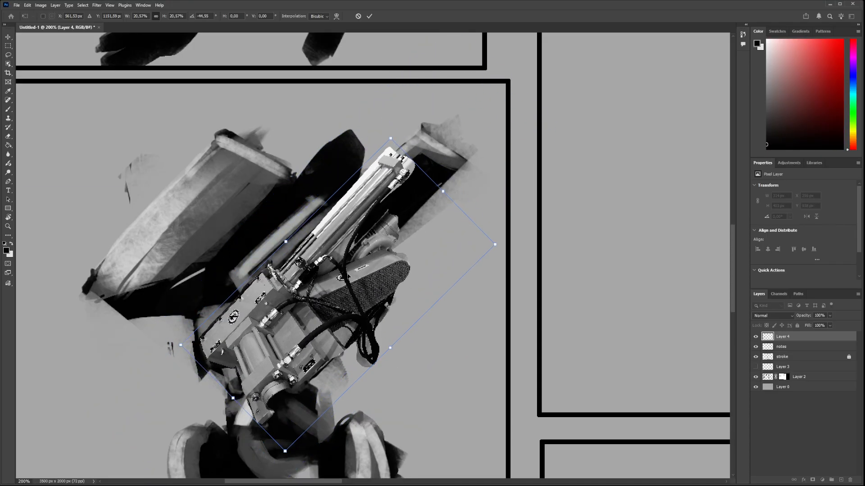
key("Return")
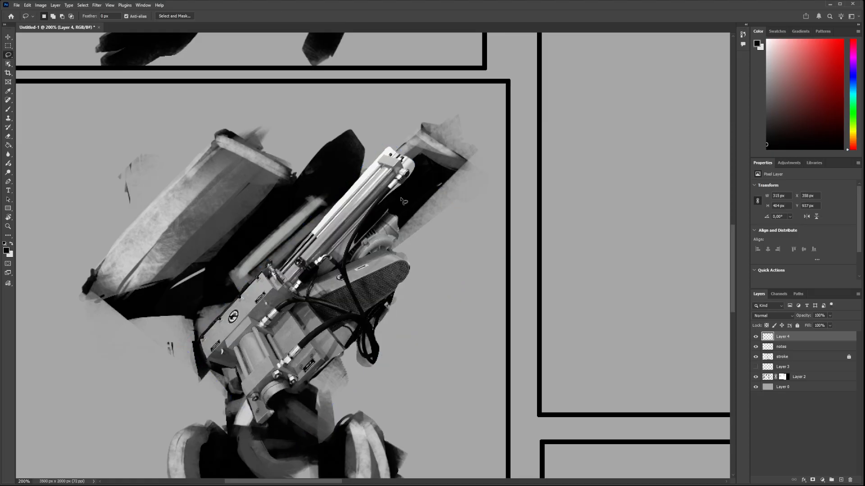
left_click_drag(453, 264, 521, 167)
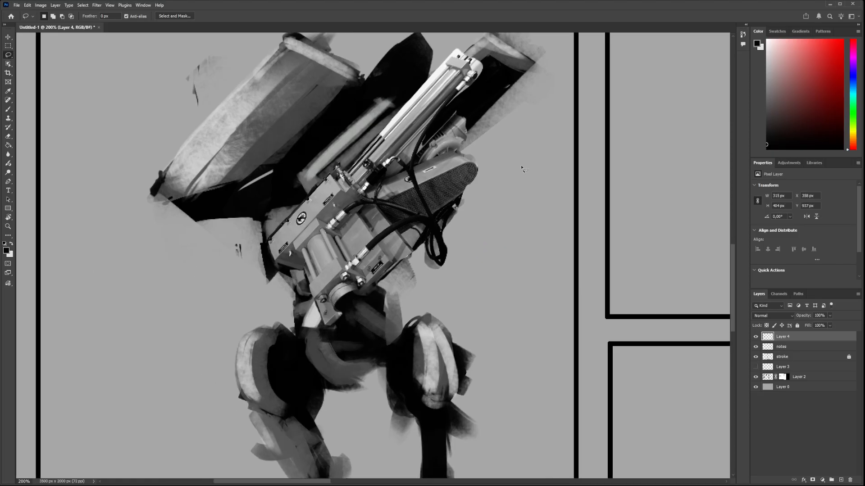
Set the machinery layer's blend mode to Overlay and check how it merges with the painted mech
left_click(789, 315)
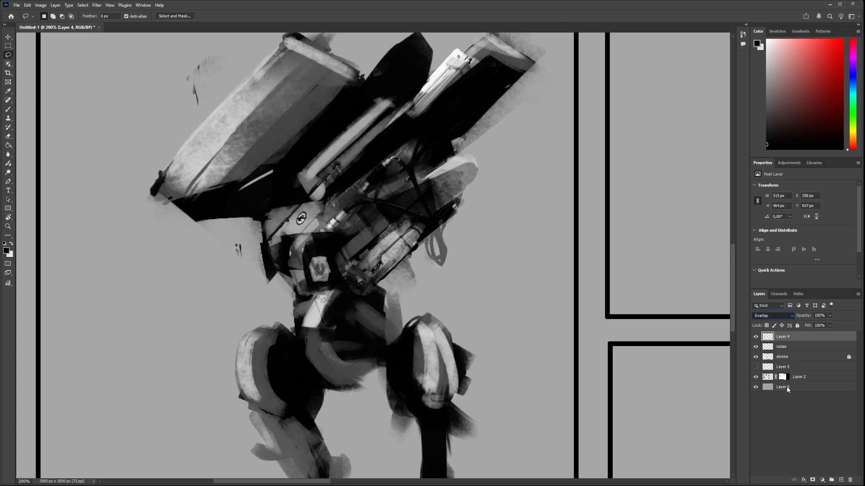
left_click(786, 386)
key("z")
left_click_drag(434, 270, 407, 273)
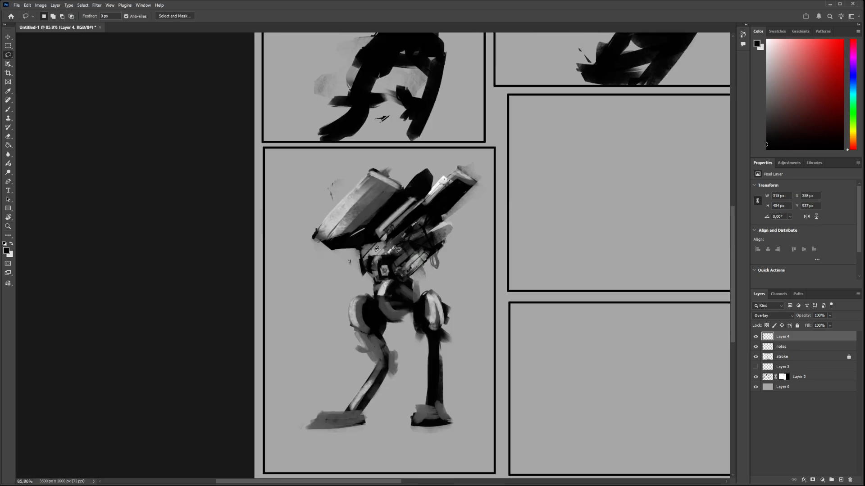
key("z")
left_click_drag(400, 218, 423, 219)
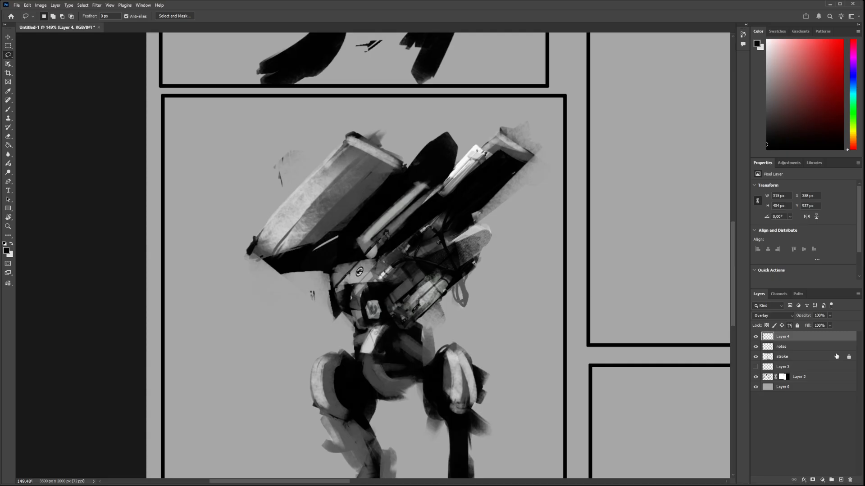
Add a new layer above the machinery and try light diagonal brush strokes across the lower-left mech's torso
left_click(840, 480)
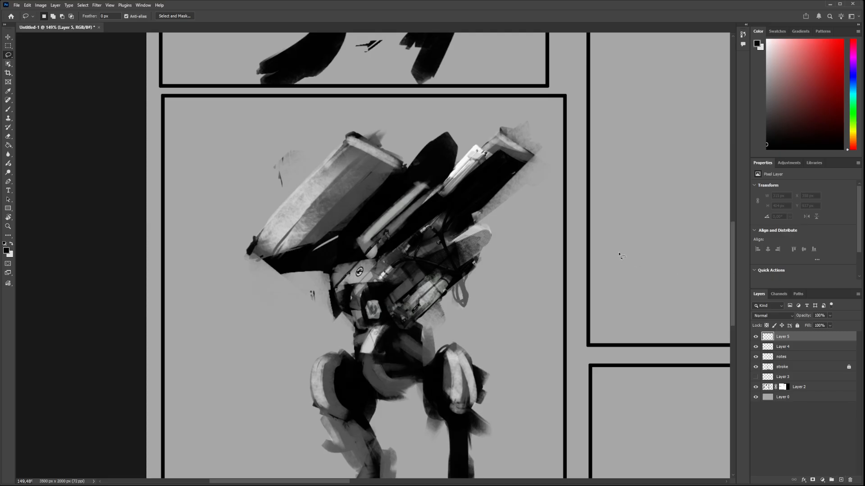
key("b")
left_click_drag(394, 250, 383, 261)
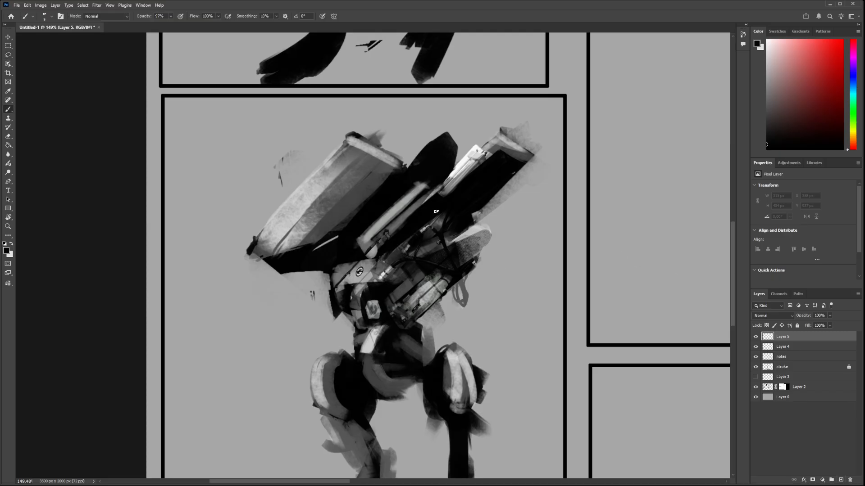
key("x")
left_click_drag(376, 265, 452, 207)
key("ctrl+z")
left_click_drag(376, 265, 428, 220)
key("ctrl+z")
key("ctrl+z")
Sample a light gray from the torso and paint diagonal highlight strokes along the machinery detail
right_click(355, 271, "alt")
right_click(358, 296, "alt")
mouse_move(368, 302)
left_mouse_down()
mouse_move(384, 310)
mouse_move(372, 303)
mouse_move(373, 317)
mouse_move(371, 301)
mouse_move(367, 318)
left_mouse_up()
key("ctrl+z")
right_click(370, 302, "alt")
key("ctrl+z")
mouse_move(367, 302)
left_mouse_down()
mouse_move(410, 297)
mouse_move(385, 303)
mouse_move(454, 241)
left_mouse_up()
Examine the photobashed mech at several zoom levels and compare it with the other thumbnails on the sheet
scroll(421, 264, "down", 6)
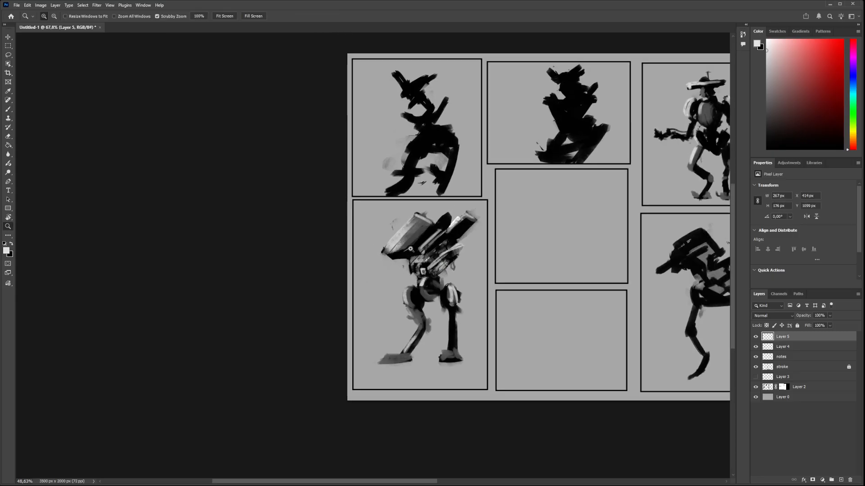
left_click_drag(363, 263, 305, 275)
key("z")
left_click_drag(420, 251, 400, 255)
key("z")
left_click(408, 265)
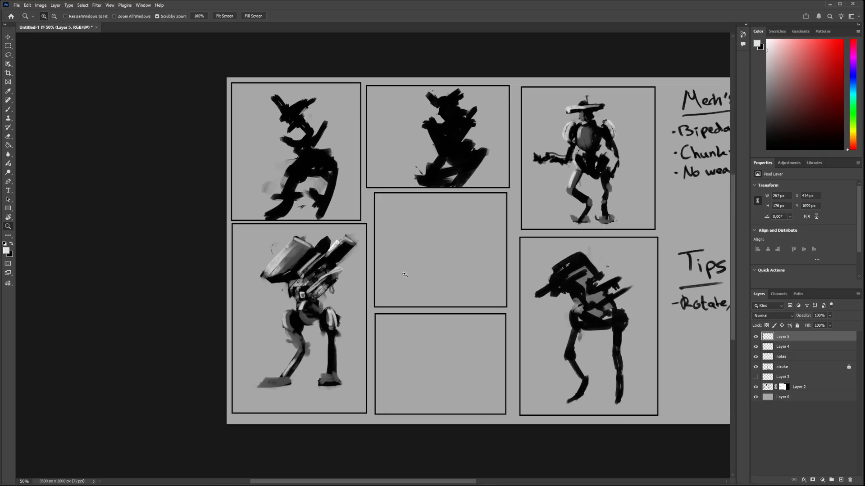
left_click(416, 269)
left_click_drag(361, 289, 402, 260)
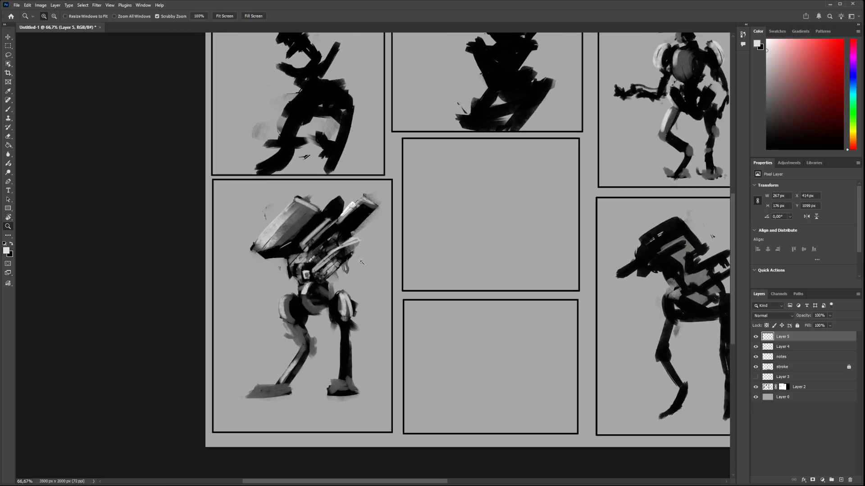
left_click(362, 261)
left_click_drag(339, 245, 311, 280)
left_click_drag(426, 264, 396, 255)
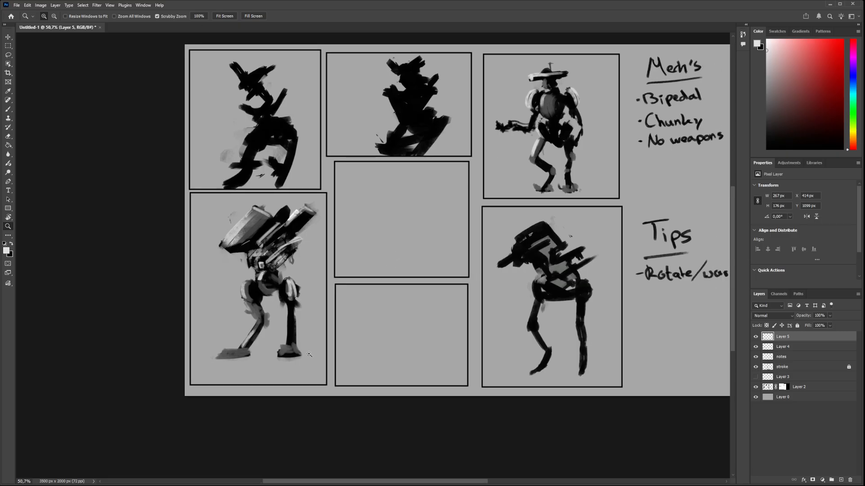
left_click_drag(246, 276, 402, 299)
left_click_drag(637, 219, 556, 239)
left_click_drag(628, 192, 660, 171)
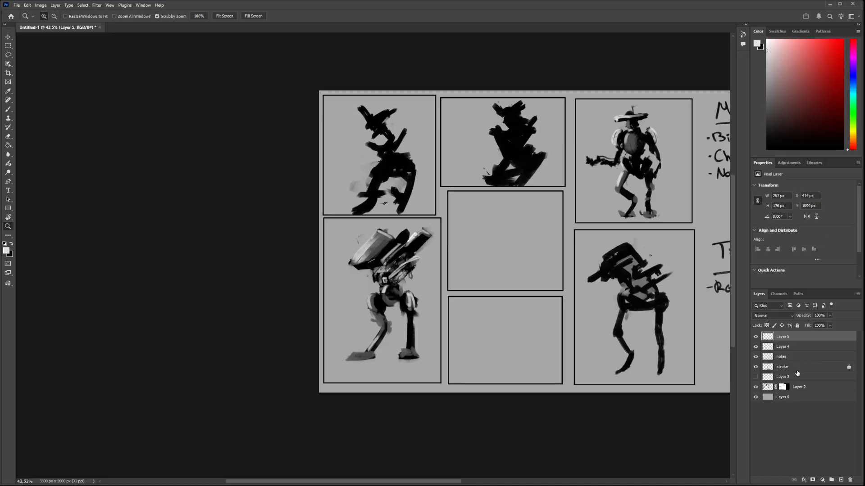
Lasso the lower-left mech's hips and legs on Layer 2, delete them, and clear the selection
left_click(792, 378)
left_click(768, 388)
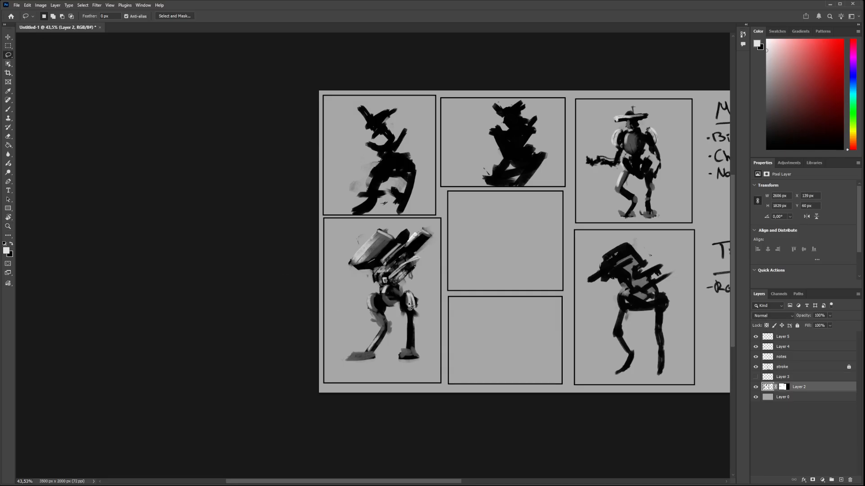
left_click_drag(379, 291, 401, 290)
mouse_move(430, 337)
left_mouse_down()
mouse_move(371, 378)
mouse_move(340, 368)
mouse_move(350, 311)
mouse_move(361, 293)
mouse_move(382, 291)
left_mouse_up()
key("Delete")
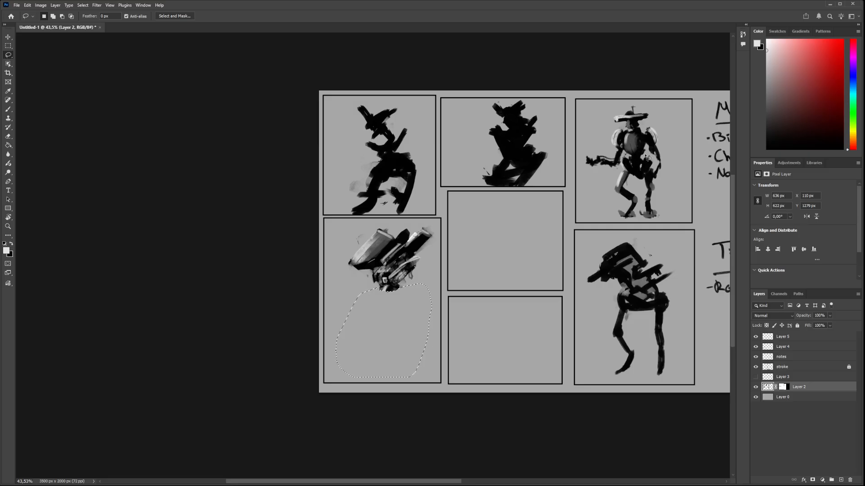
key("ctrl+d")
Lasso the hat-wearing mech's hips and legs, copy them to a new layer, and place them under the lower-left mech's torso
mouse_move(675, 224)
left_mouse_down()
mouse_move(648, 231)
mouse_move(612, 225)
mouse_move(604, 188)
mouse_move(647, 158)
left_mouse_up()
key("v")
key("ctrl+j")
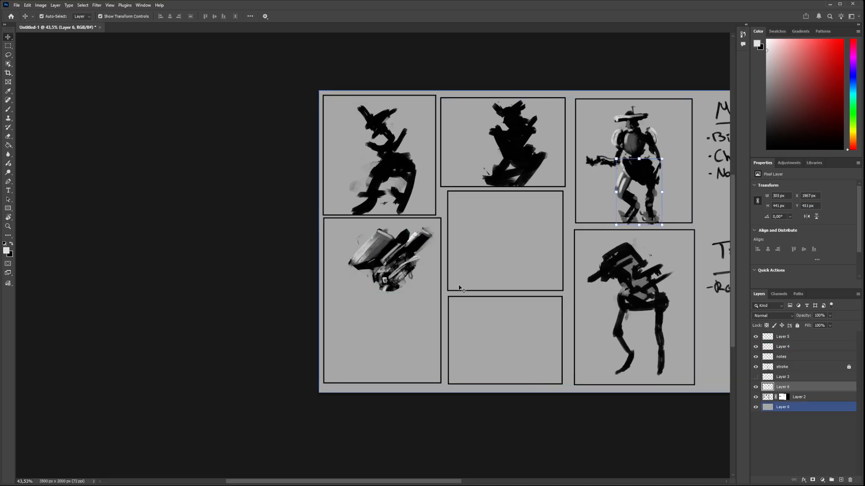
mouse_move(631, 187)
left_mouse_down()
mouse_move(435, 302)
mouse_move(397, 307)
left_mouse_up()
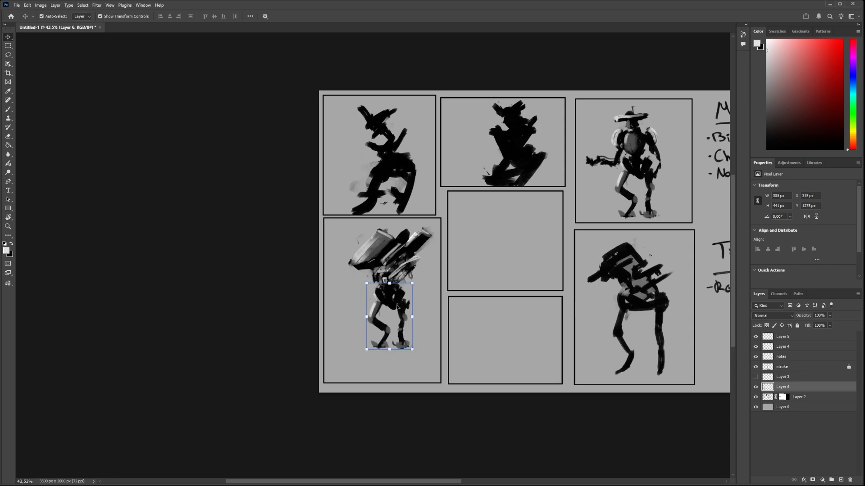
Examine the lower-left mech with its swapped legs and the rest of the concept sheet
key("z")
left_click_drag(415, 277, 455, 278)
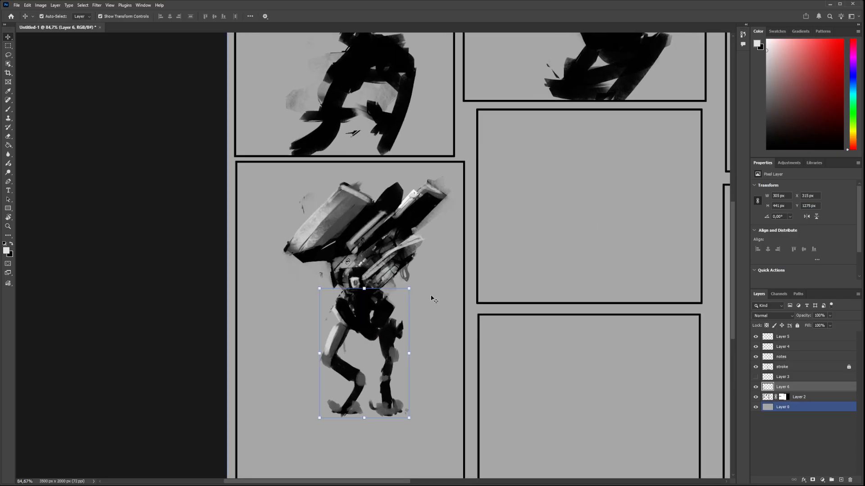
key("z")
left_click_drag(409, 300, 380, 301)
left_click_drag(486, 300, 423, 300)
key("space")
key("z")
left_click_drag(498, 293, 445, 293)
left_click_drag(598, 287, 499, 301)
left_click_drag(518, 303, 567, 303)
Handwrite the tip "- PhotoBash" in black below the "Rotate/warp shapes!" note
key("b")
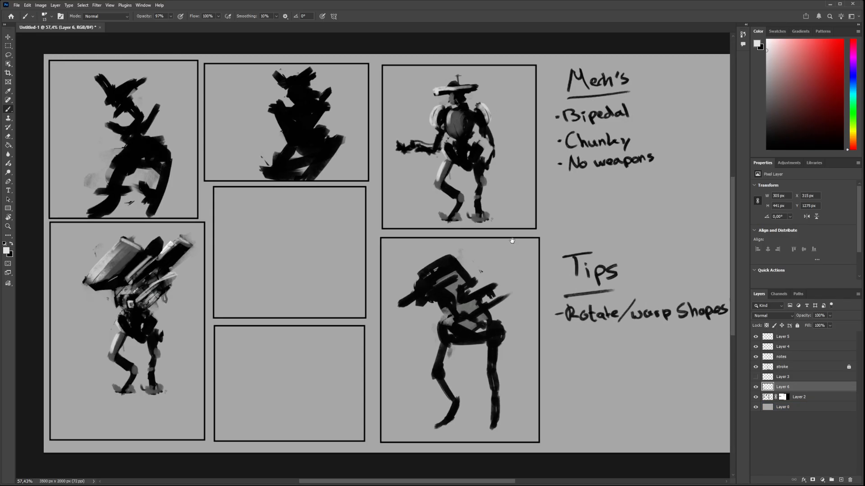
key("space")
left_click_drag(494, 270, 441, 220)
key("z")
left_click_drag(512, 293, 550, 294)
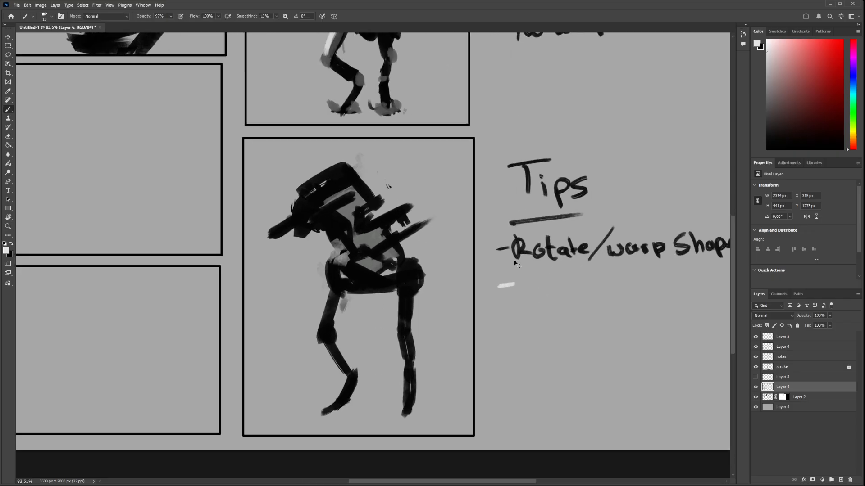
key("x")
mouse_move(488, 290)
left_mouse_down()
mouse_move(508, 288)
mouse_move(527, 311)
left_mouse_up()
mouse_move(528, 276)
left_mouse_down()
mouse_move(531, 294)
mouse_move(565, 306)
left_mouse_up()
left_click_drag(577, 295, 587, 306)
mouse_move(581, 295)
left_mouse_down()
mouse_move(607, 293)
mouse_move(617, 307)
left_mouse_up()
left_click_drag(619, 276, 620, 308)
left_click_drag(643, 292, 647, 304)
mouse_move(657, 288)
left_mouse_down()
mouse_move(649, 306)
mouse_move(662, 305)
left_mouse_up()
left_click_drag(666, 294, 680, 304)
Handwrite the tip "- Mix and match parts" over two lines below the PhotoBash note
scroll(529, 286, "down", 2)
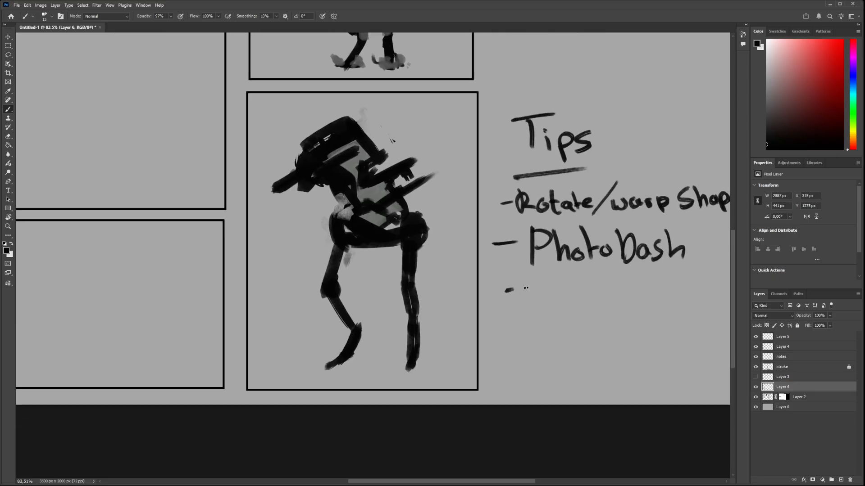
left_click_drag(525, 304, 533, 277)
mouse_move(534, 277)
left_mouse_down()
mouse_move(546, 276)
mouse_move(551, 301)
left_mouse_up()
left_click(554, 281)
mouse_move(558, 289)
left_mouse_down()
mouse_move(559, 300)
mouse_move(577, 301)
left_mouse_up()
mouse_move(578, 280)
left_mouse_down()
mouse_move(563, 301)
mouse_move(602, 288)
mouse_move(607, 295)
left_mouse_up()
mouse_move(612, 295)
left_mouse_down()
mouse_move(635, 281)
mouse_move(647, 294)
left_mouse_up()
mouse_move(663, 290)
left_mouse_down()
mouse_move(598, 291)
mouse_move(634, 292)
left_mouse_up()
left_click_drag(628, 280, 638, 278)
left_click_drag(647, 283, 652, 292)
left_click_drag(651, 284, 661, 291)
left_click_drag(485, 316, 486, 341)
mouse_move(487, 319)
left_mouse_down()
mouse_move(489, 328)
mouse_move(518, 328)
mouse_move(534, 311)
mouse_move(538, 324)
left_mouse_up()
left_click_drag(533, 319, 542, 316)
left_click_drag(555, 312, 546, 324)
left_click_drag(546, 328, 497, 328)
mouse_move(497, 311)
left_mouse_down()
mouse_move(539, 336)
mouse_move(522, 310)
mouse_move(477, 312)
left_mouse_up()
left_click_drag(503, 309, 516, 313)
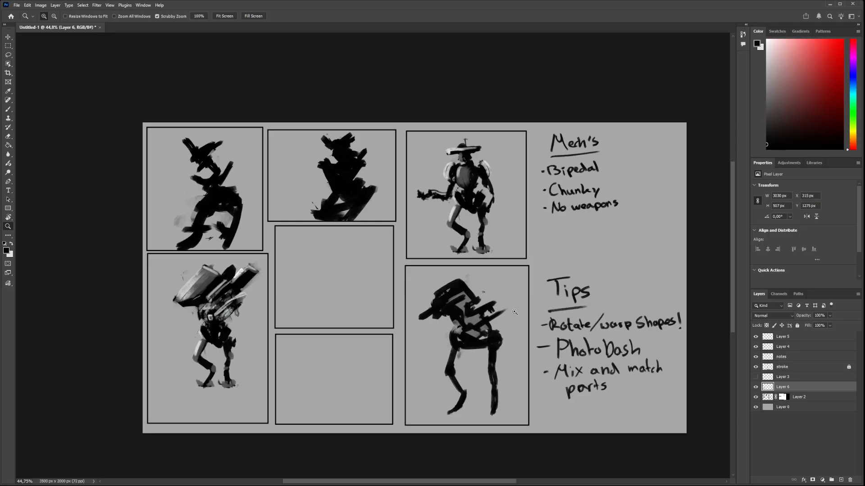
Undo the last test strokes near the lower-left mech's feet and select Layer 2 for painting
mouse_move(217, 368)
left_mouse_down()
mouse_move(245, 356)
mouse_move(276, 362)
mouse_move(252, 374)
mouse_move(297, 369)
left_mouse_up()
key("b")
key("ctrl+z")
key("ctrl+z")
key("bracketleft")
key("bracketleft")
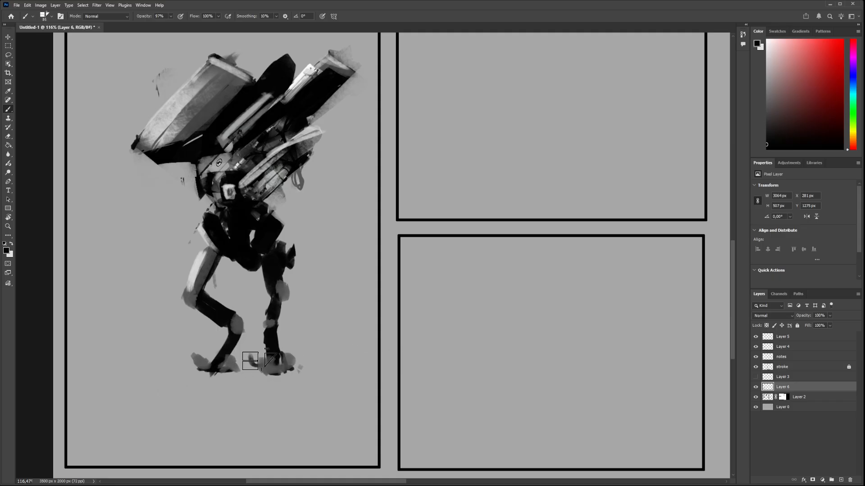
left_click(774, 397)
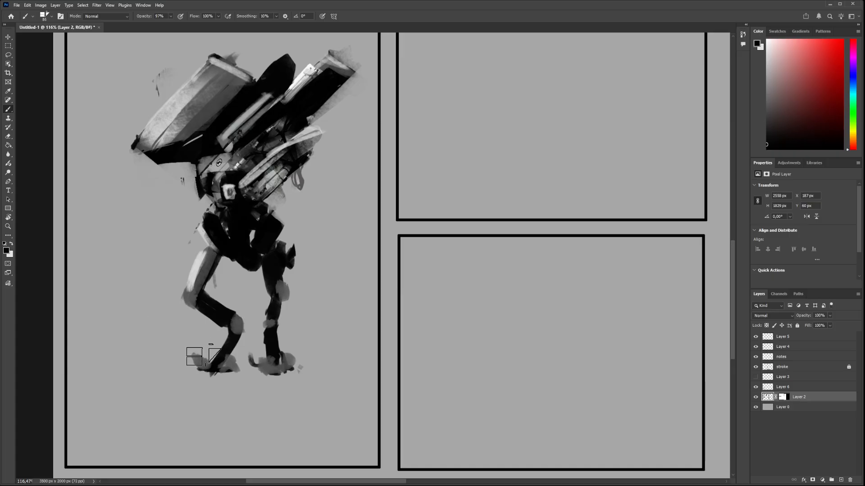
Try broad ground shadow strokes beneath the lower-left mech's feet with a larger brush
key("bracketright")
key("bracketright")
left_click_drag(211, 378, 311, 370)
key("ctrl+z")
mouse_move(249, 368)
left_mouse_down()
mouse_move(227, 369)
mouse_move(280, 374)
left_mouse_up()
key("ctrl+z")
mouse_move(198, 377)
left_mouse_down()
mouse_move(293, 375)
mouse_move(325, 364)
left_mouse_up()
key("ctrl+z")
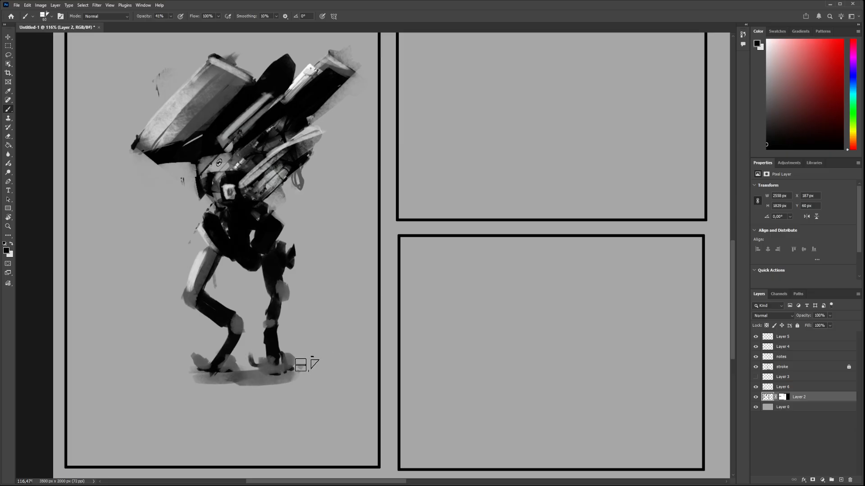
key("ctrl+z")
key("ctrl+z")
Paint a soft ground shadow under both of the lower-left mech's feet at 41% brush opacity
left_click_drag(275, 373, 337, 362)
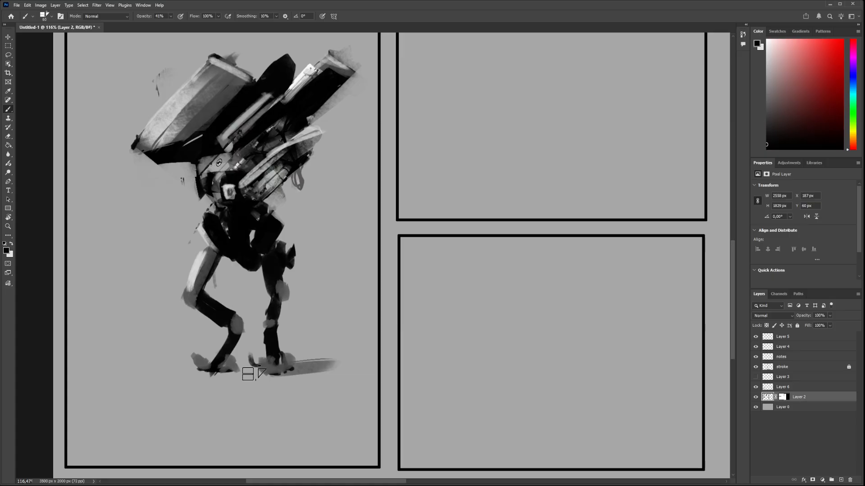
left_click_drag(239, 377, 183, 379)
key("ctrl+z")
mouse_move(238, 376)
left_mouse_down()
mouse_move(199, 378)
mouse_move(309, 370)
left_mouse_up()
key("z")
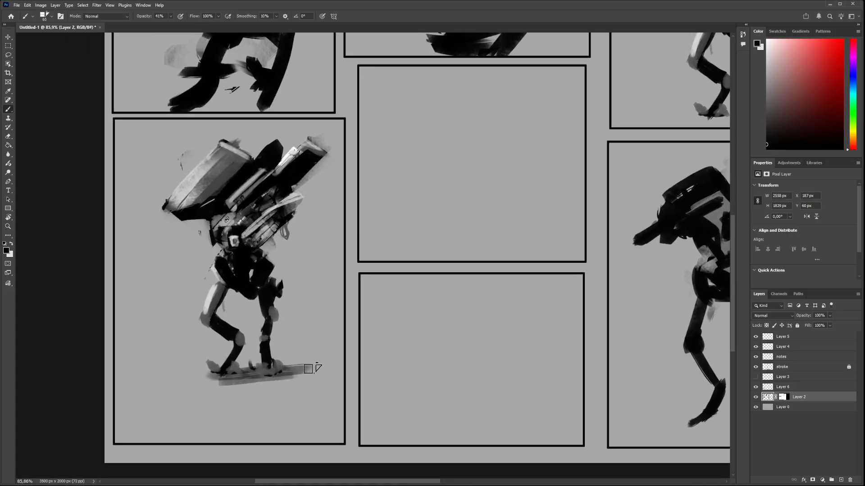
Rework the lower edge of the ground shadow with repeated trial strokes and check it on the whole sheet
key("ctrl+z")
mouse_move(225, 383)
left_mouse_down()
mouse_move(311, 379)
mouse_move(182, 379)
mouse_move(309, 376)
left_mouse_up()
key("ctrl+z")
key("ctrl+z")
left_click_drag(217, 382, 292, 378)
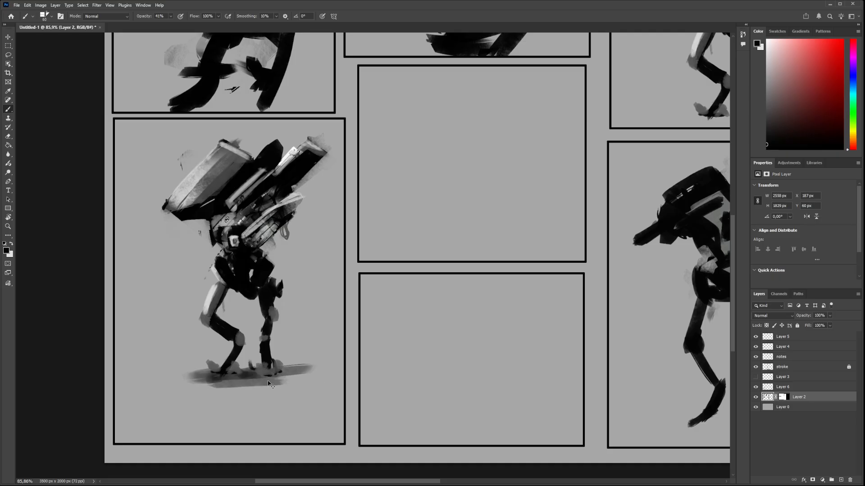
key("ctrl+z")
mouse_move(218, 387)
left_mouse_down()
mouse_move(288, 380)
mouse_move(258, 365)
left_mouse_up()
key("ctrl+z")
key("z")
left_click_drag(599, 353, 484, 298)
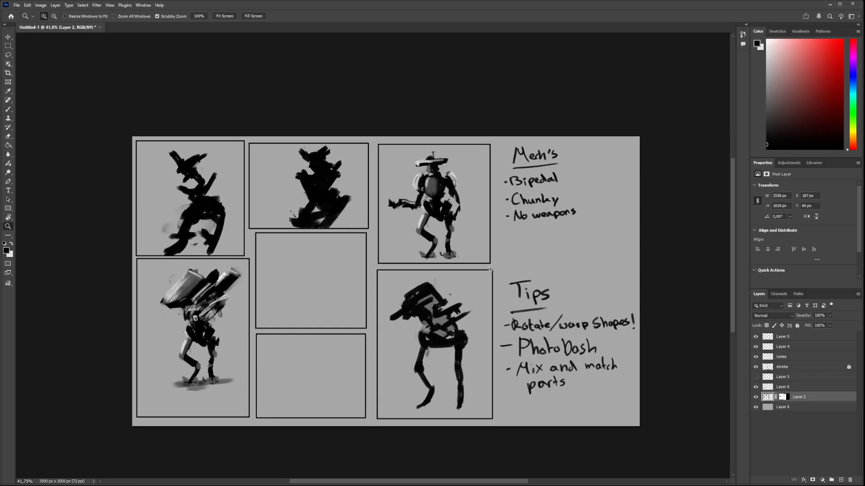